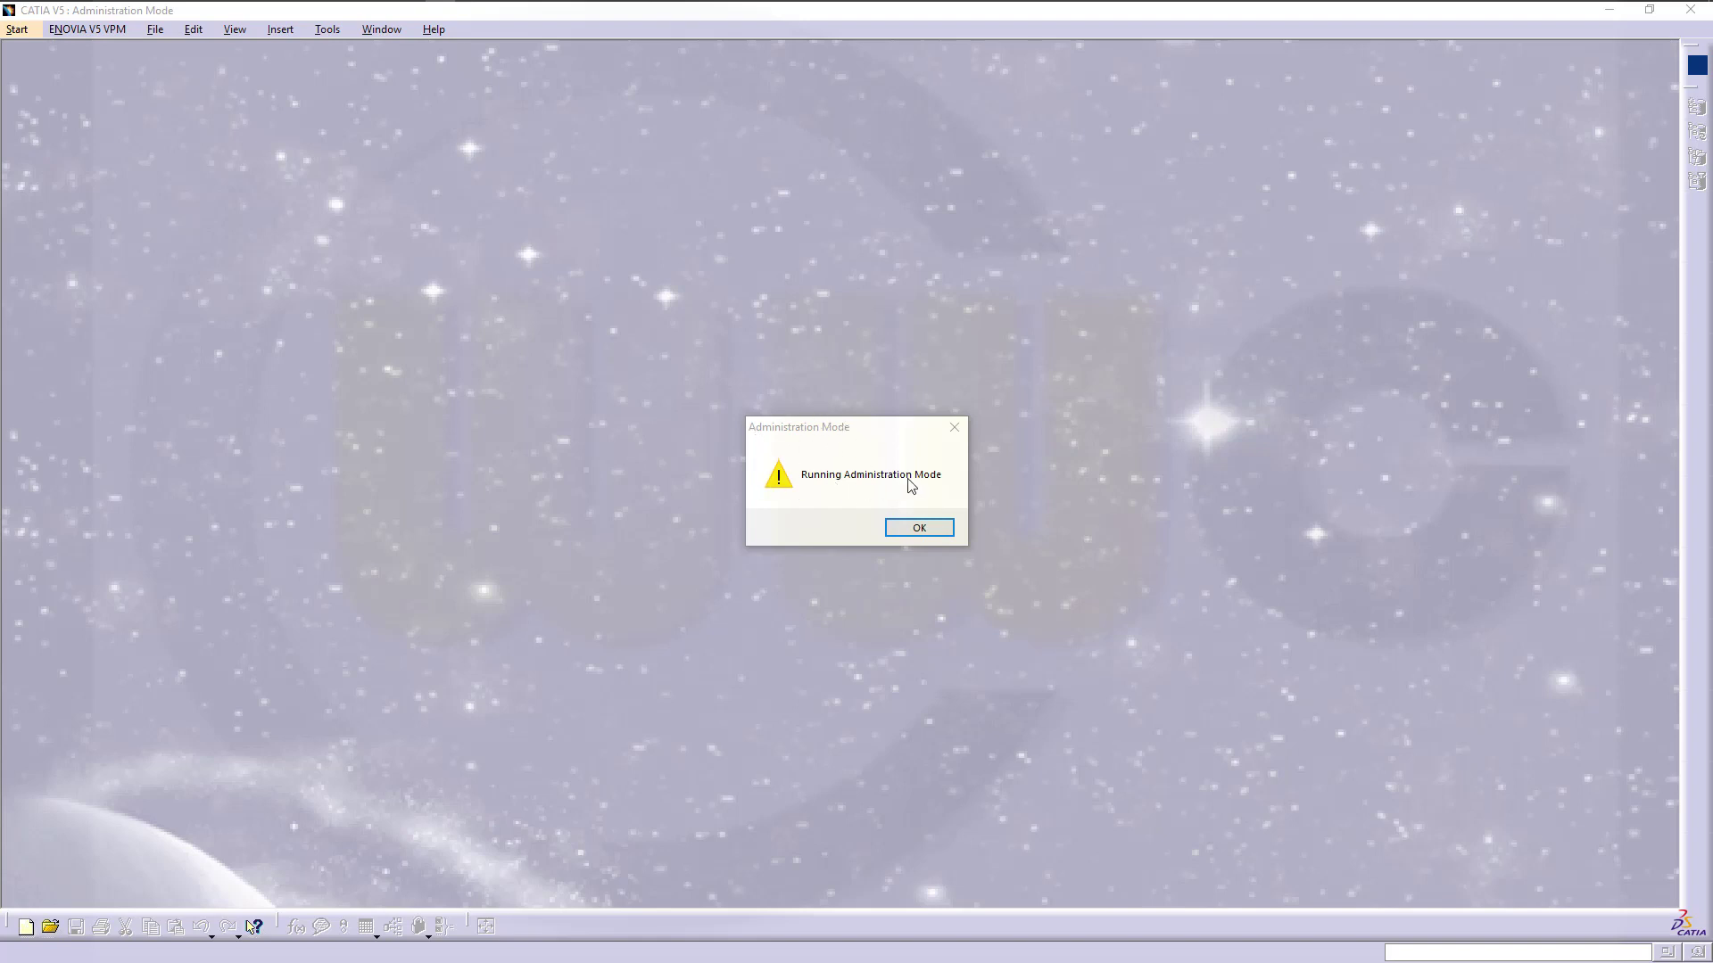
Dismiss the Administration Mode notice and close the empty Product1 document to exit CATIA.
{"action": "left_click", "coordinate": [918, 528]}
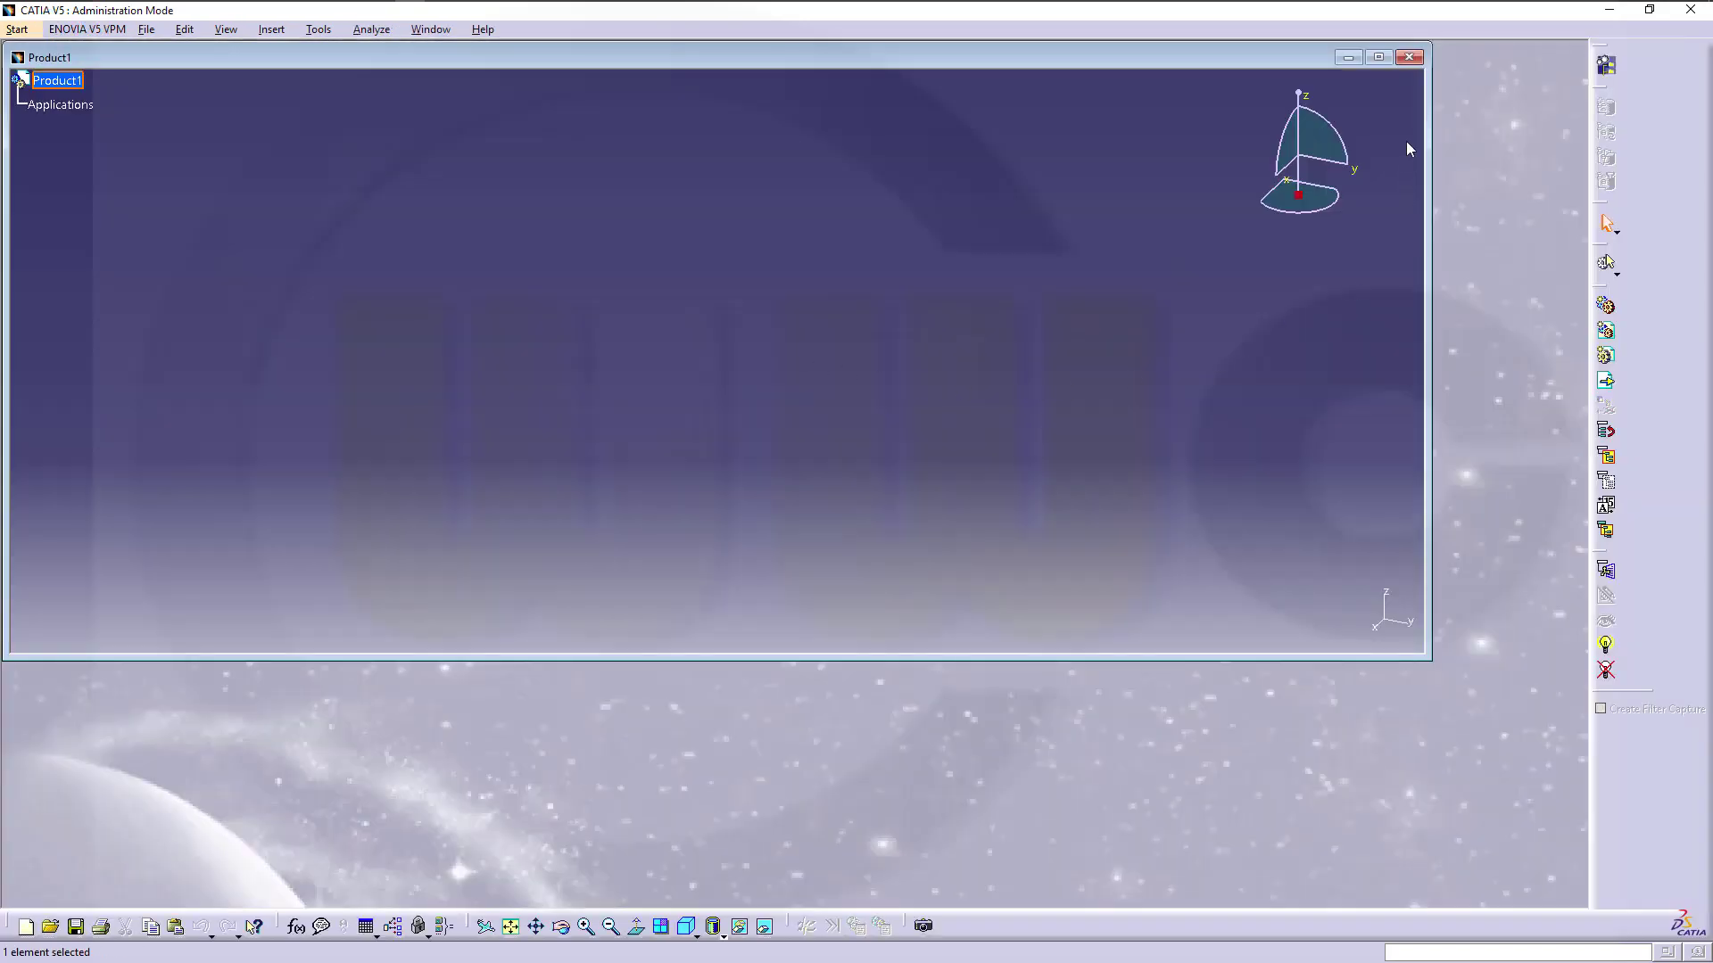
{"action": "left_click", "coordinate": [1409, 58]}
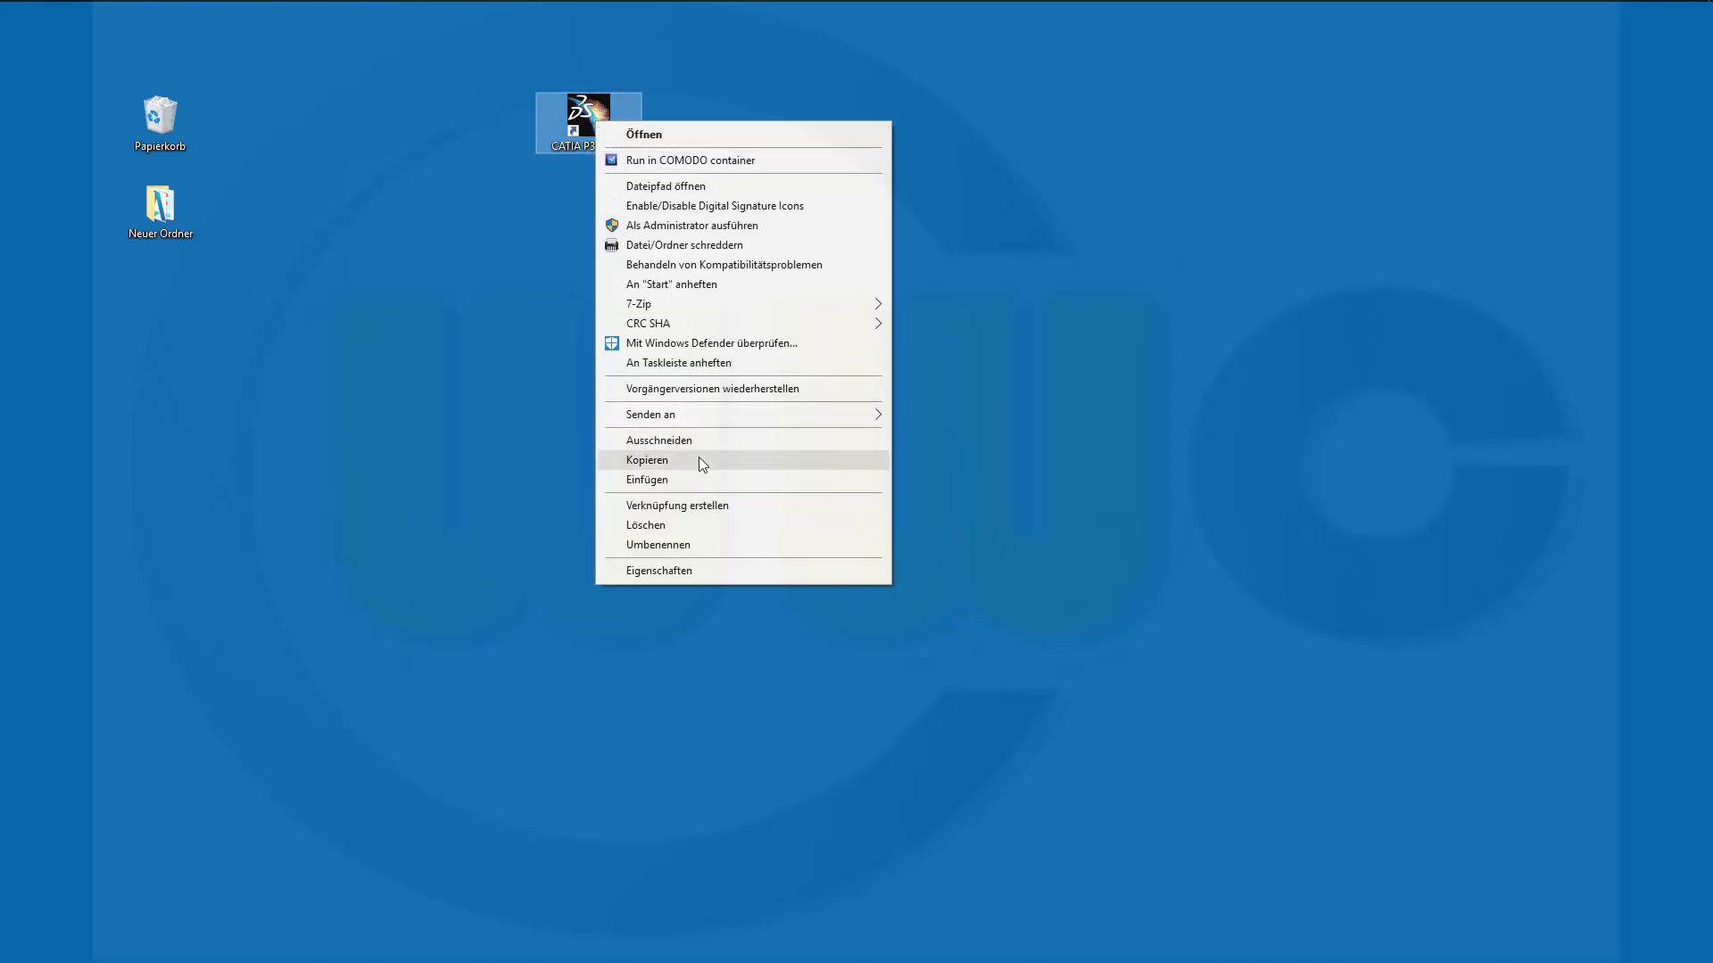
Duplicate the CATIA P3 V5R21 desktop shortcut and rename the copy 'CATIA P3 V5R21 - admin'.
{"action": "left_click", "coordinate": [699, 458]}
{"action": "right_click", "coordinate": [651, 330]}
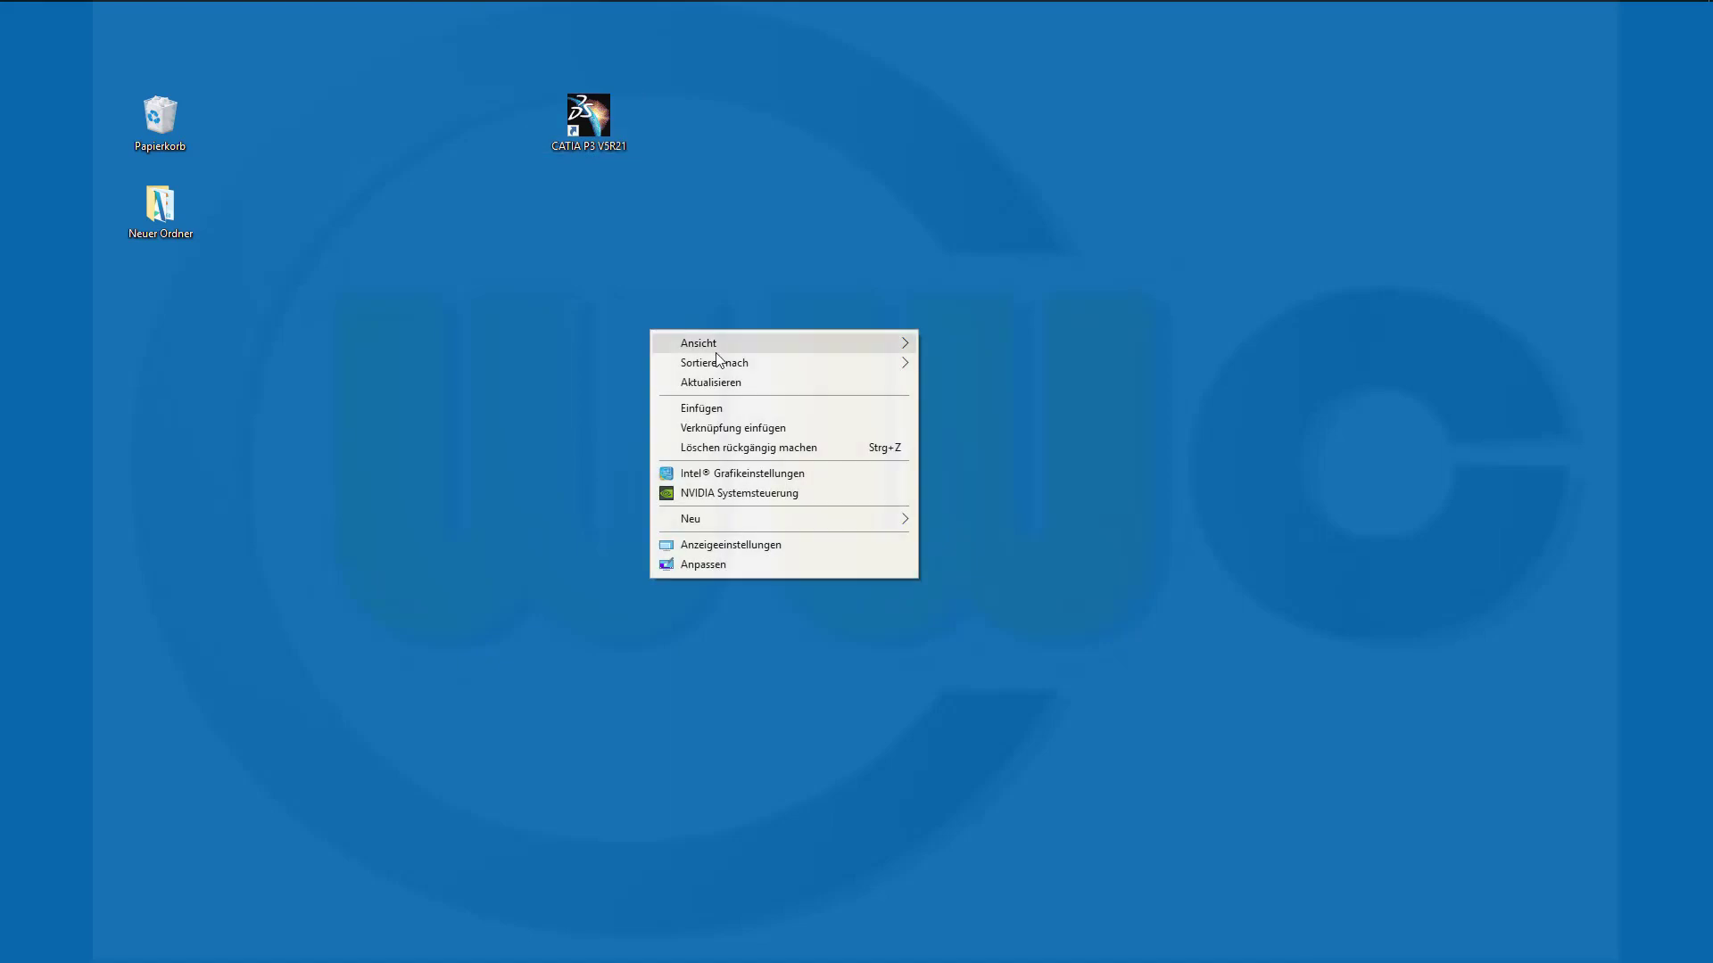
{"action": "left_click", "coordinate": [712, 409]}
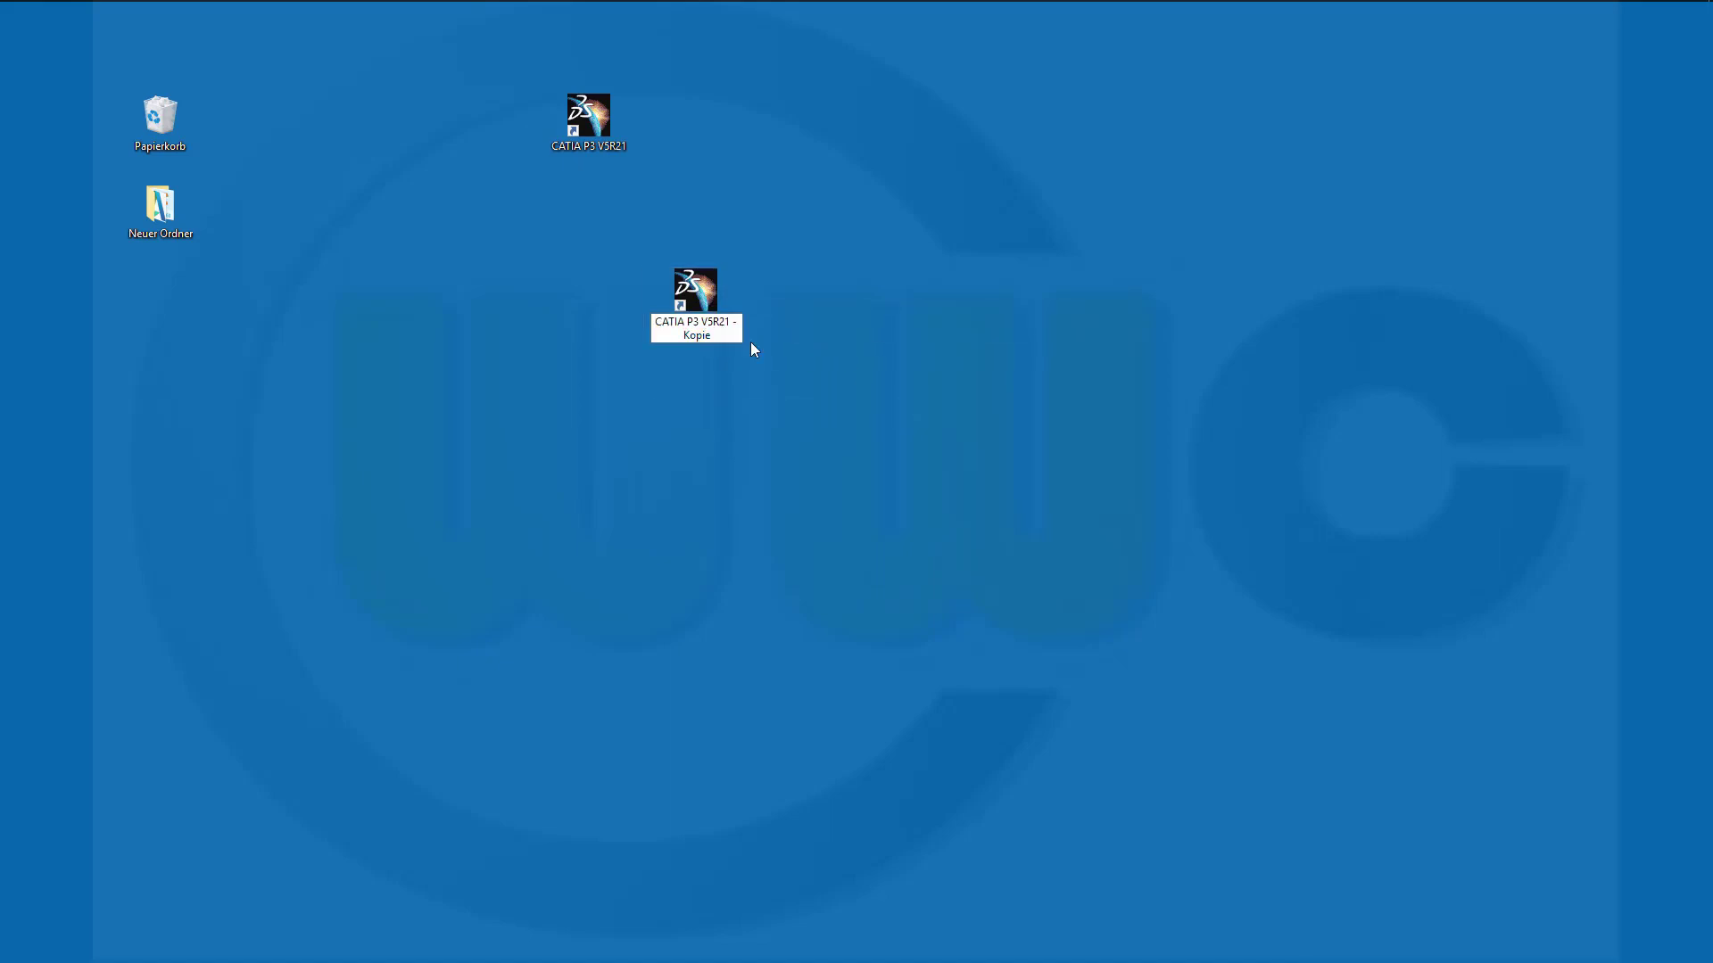
{"action": "key", "text": "BackSpace"}
{"action": "key", "text": "BackSpace"}
{"action": "key", "text": "BackSpace"}
{"action": "key", "text": "BackSpace"}
{"action": "key", "text": "BackSpace"}
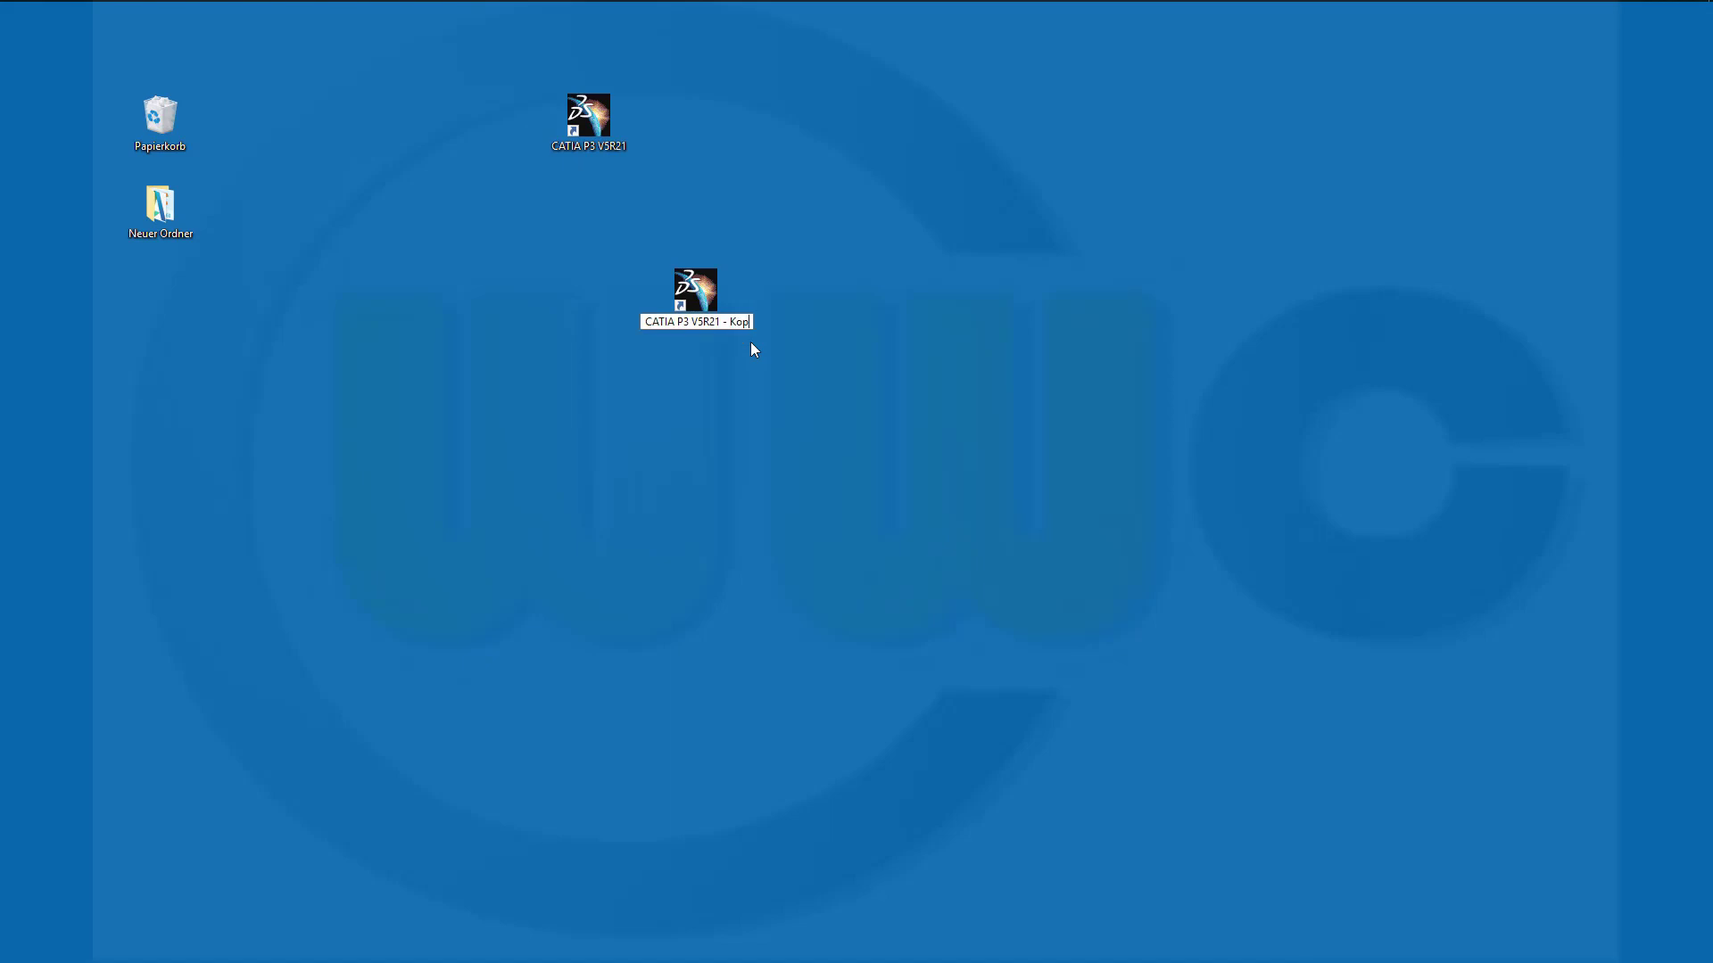
{"action": "type", "text": "admin"}
{"action": "key", "text": "Return"}
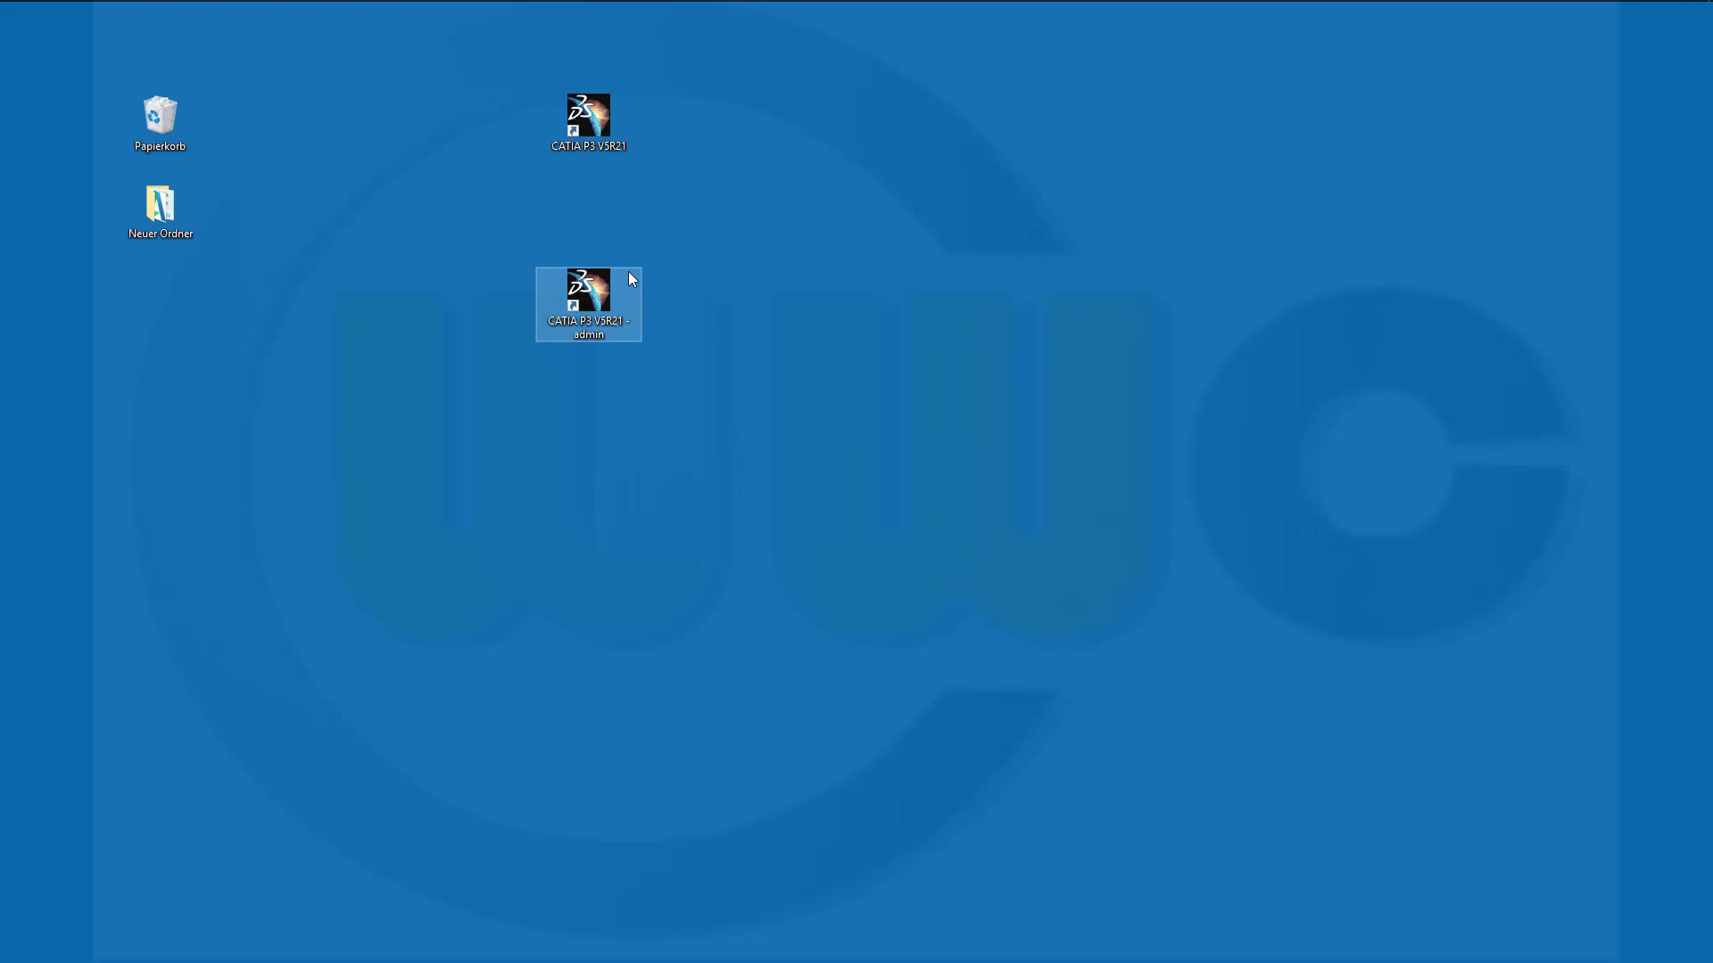
Open the admin shortcut's properties, then search 'note' in Start to launch Notepad.
{"action": "right_click", "coordinate": [588, 305]}
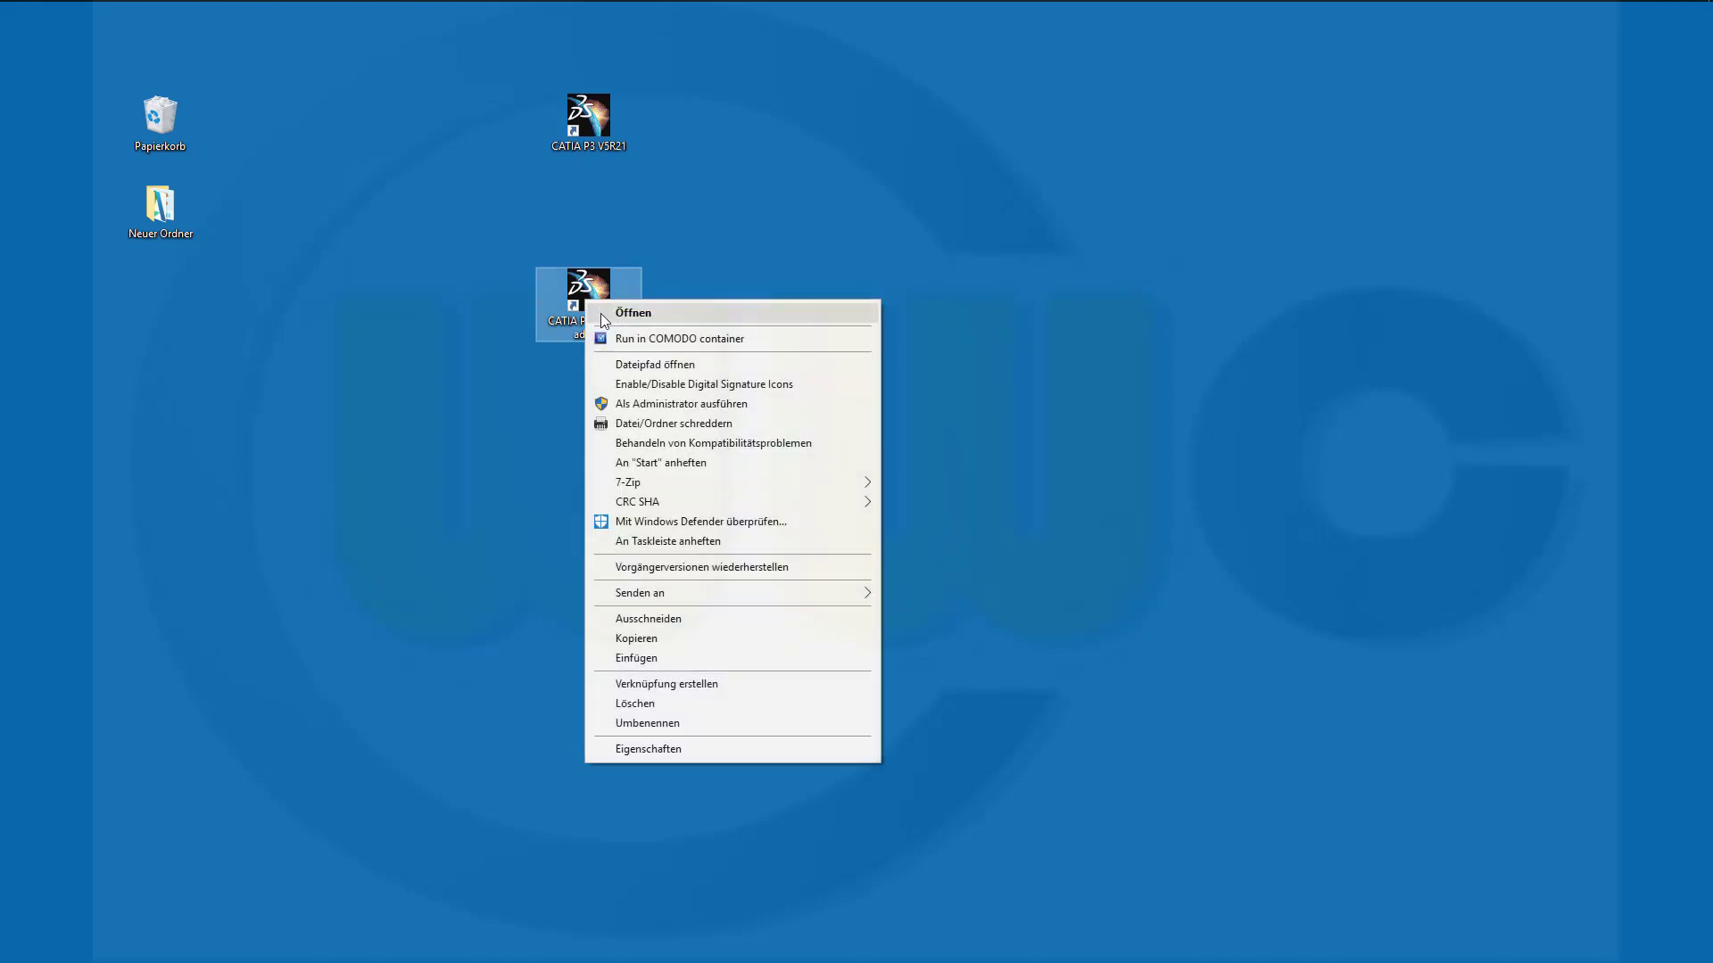
{"action": "left_click", "coordinate": [678, 757]}
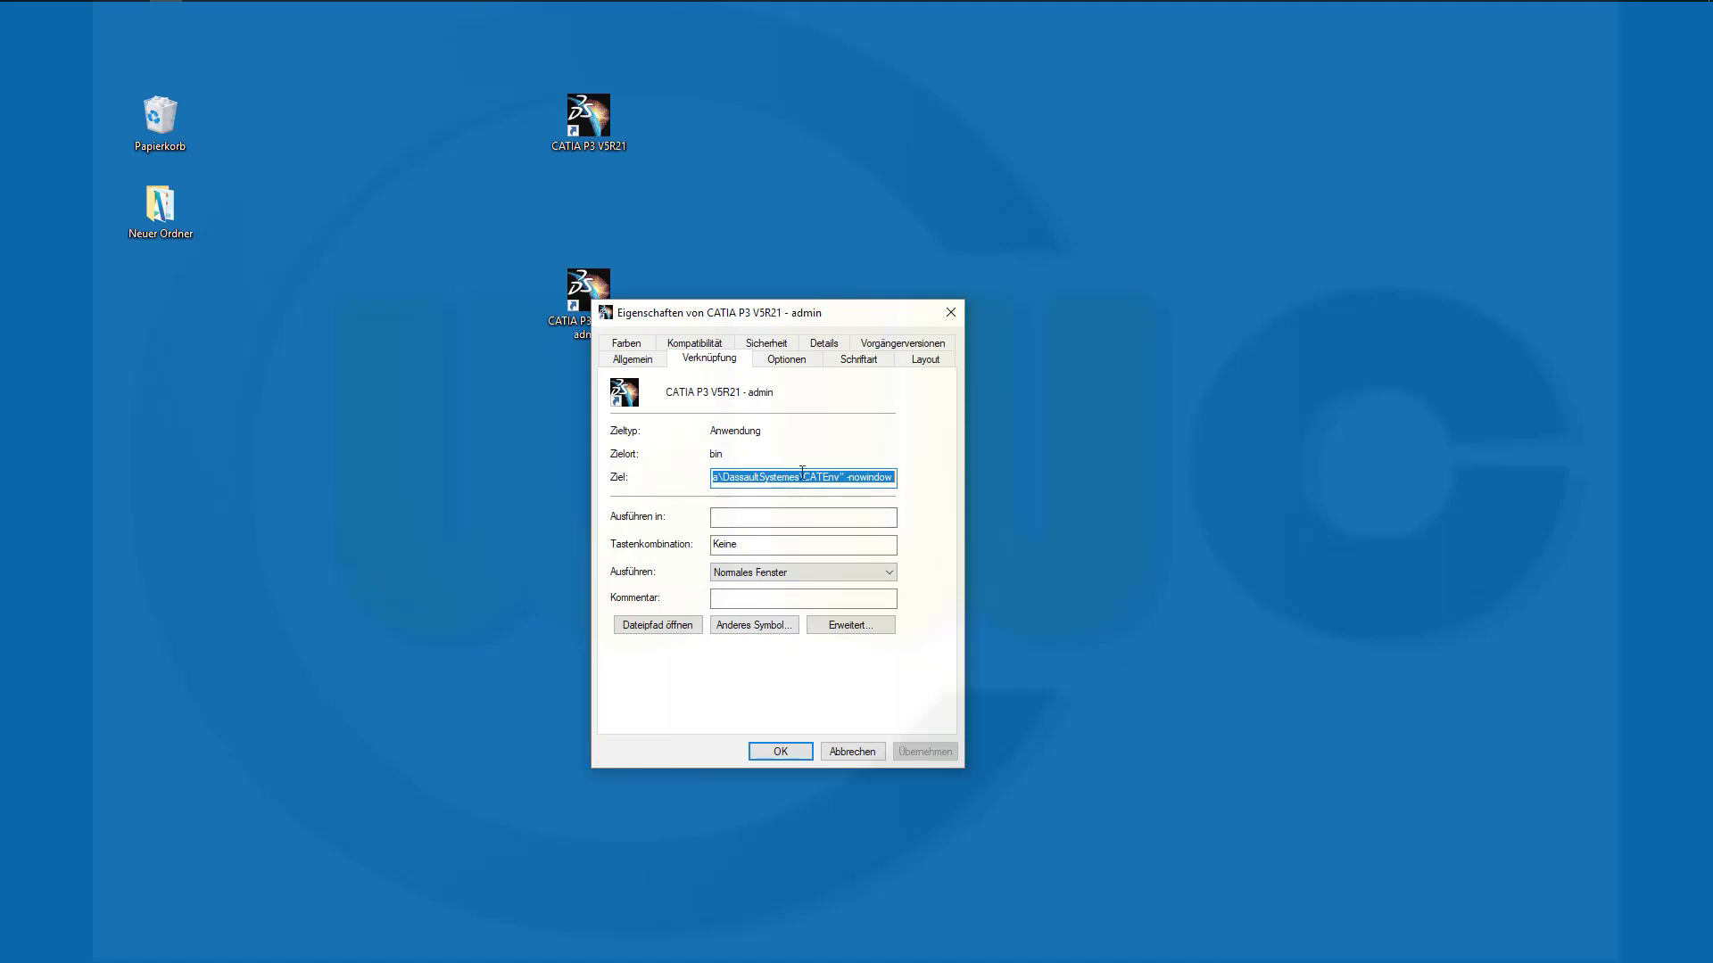
{"action": "mouse_move", "coordinate": [450, 7]}
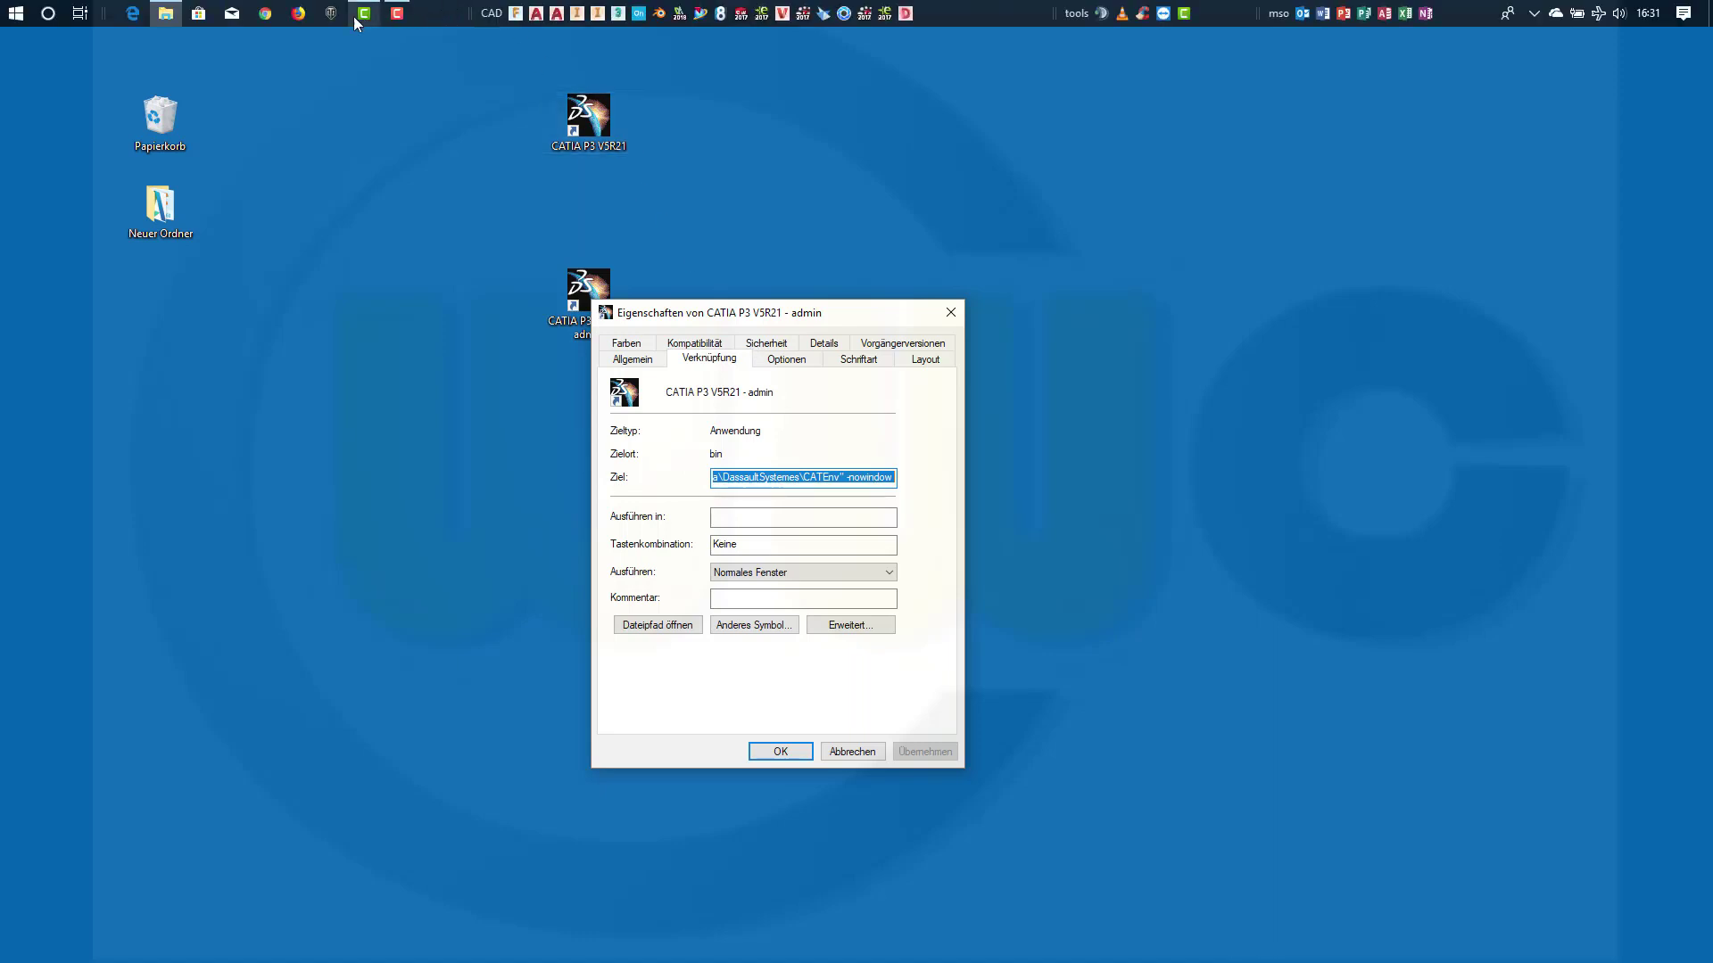
{"action": "left_click", "coordinate": [16, 13]}
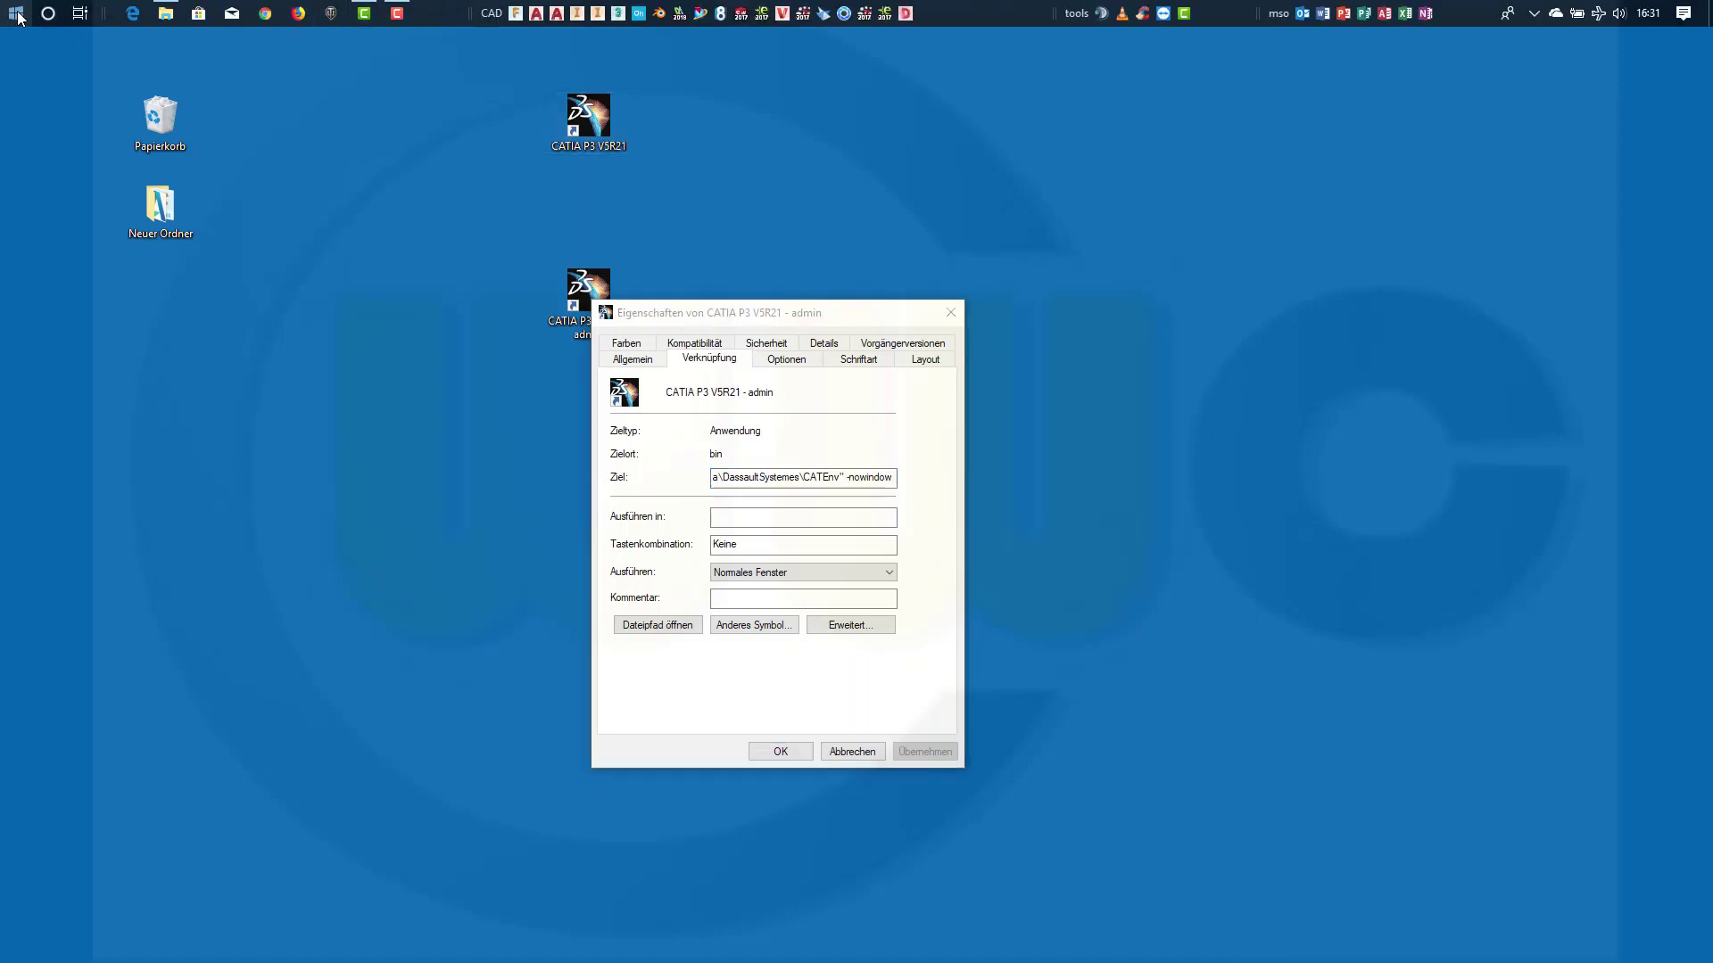
{"action": "type", "text": "note"}
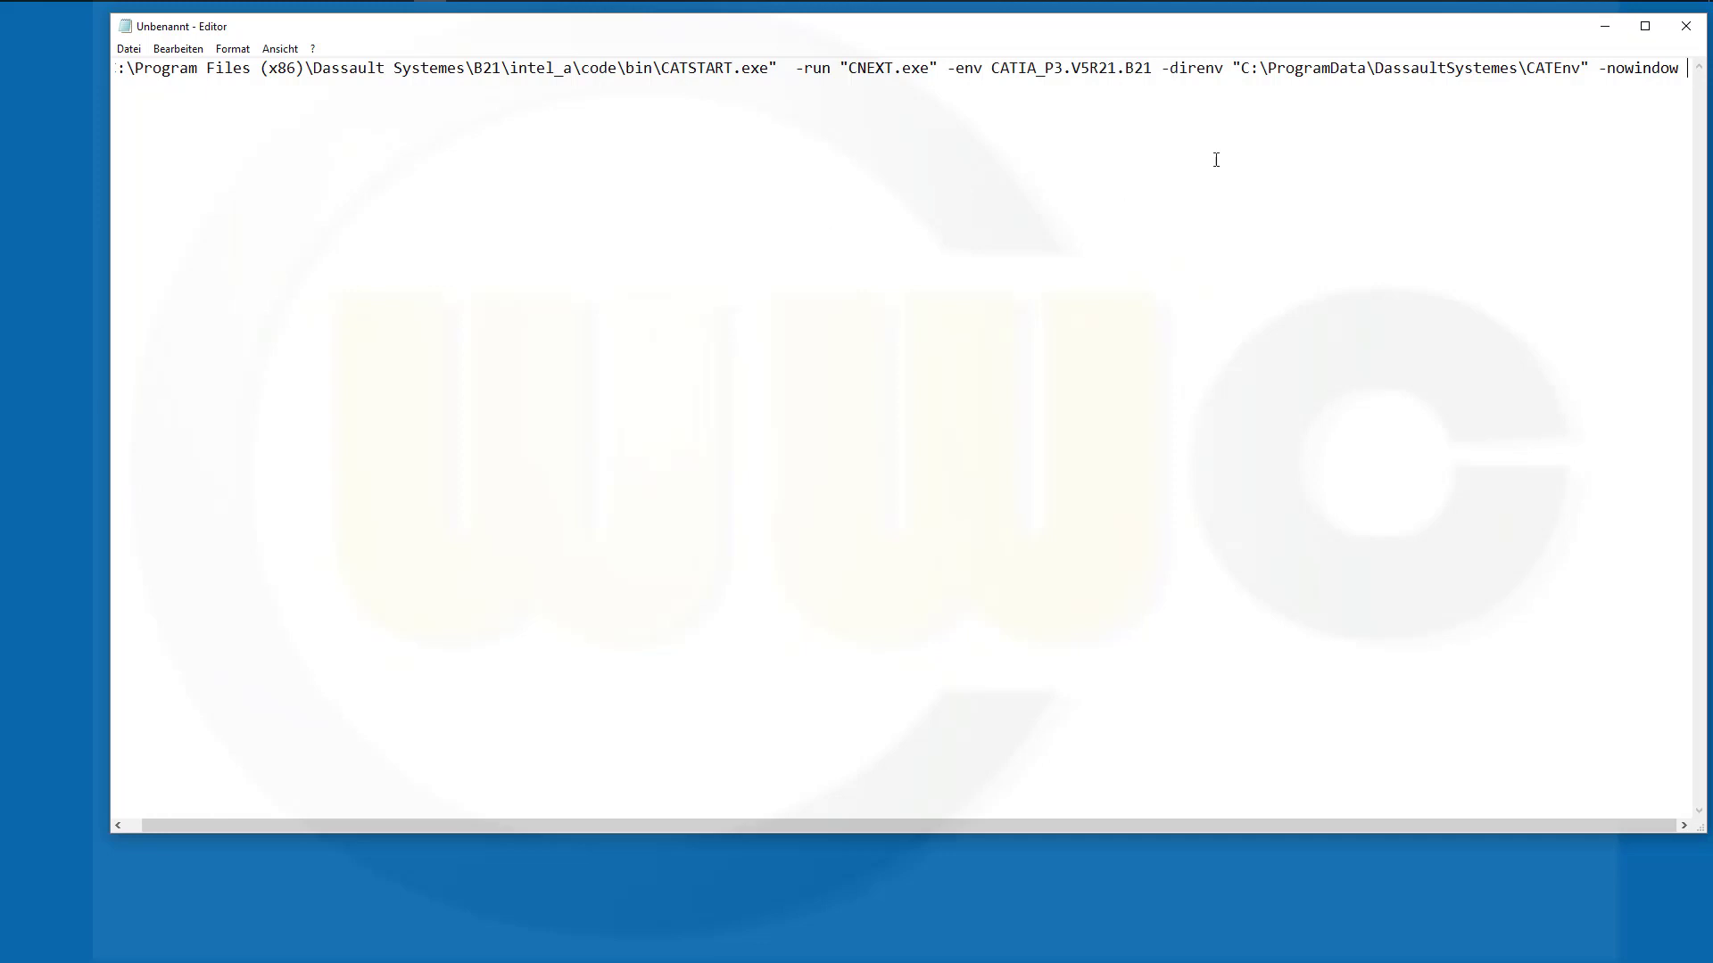
Maximize Notepad and set its font size to 18.
{"action": "left_click", "coordinate": [1645, 26]}
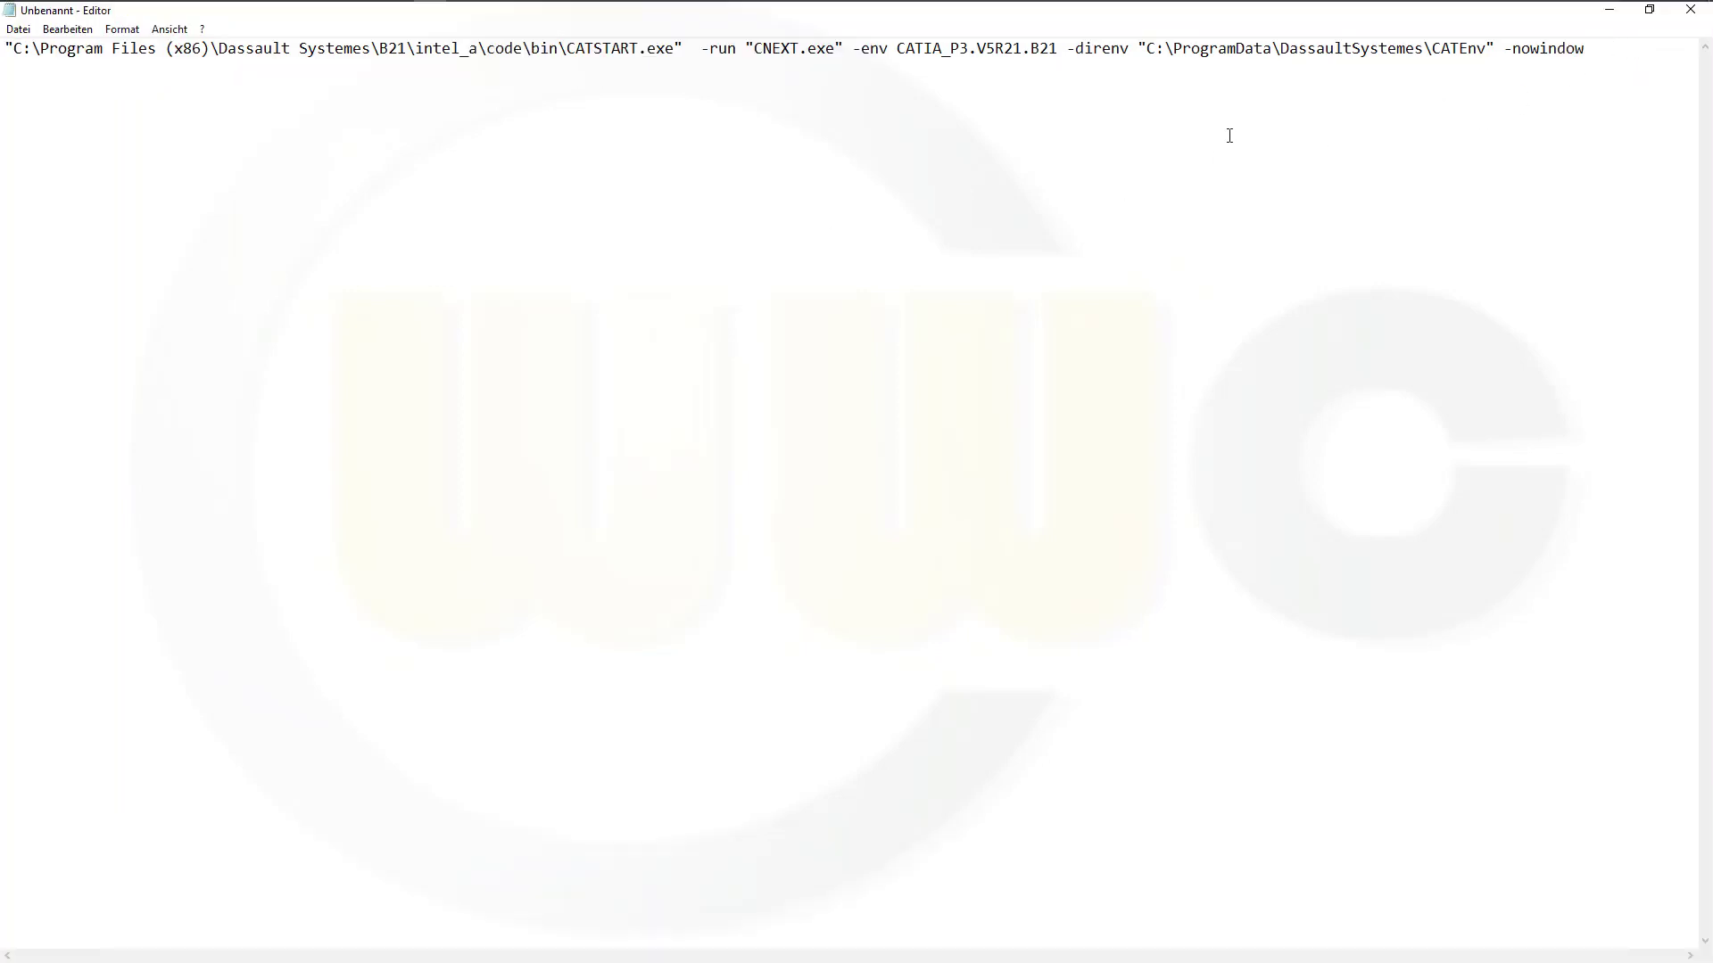
{"action": "left_click", "coordinate": [124, 29]}
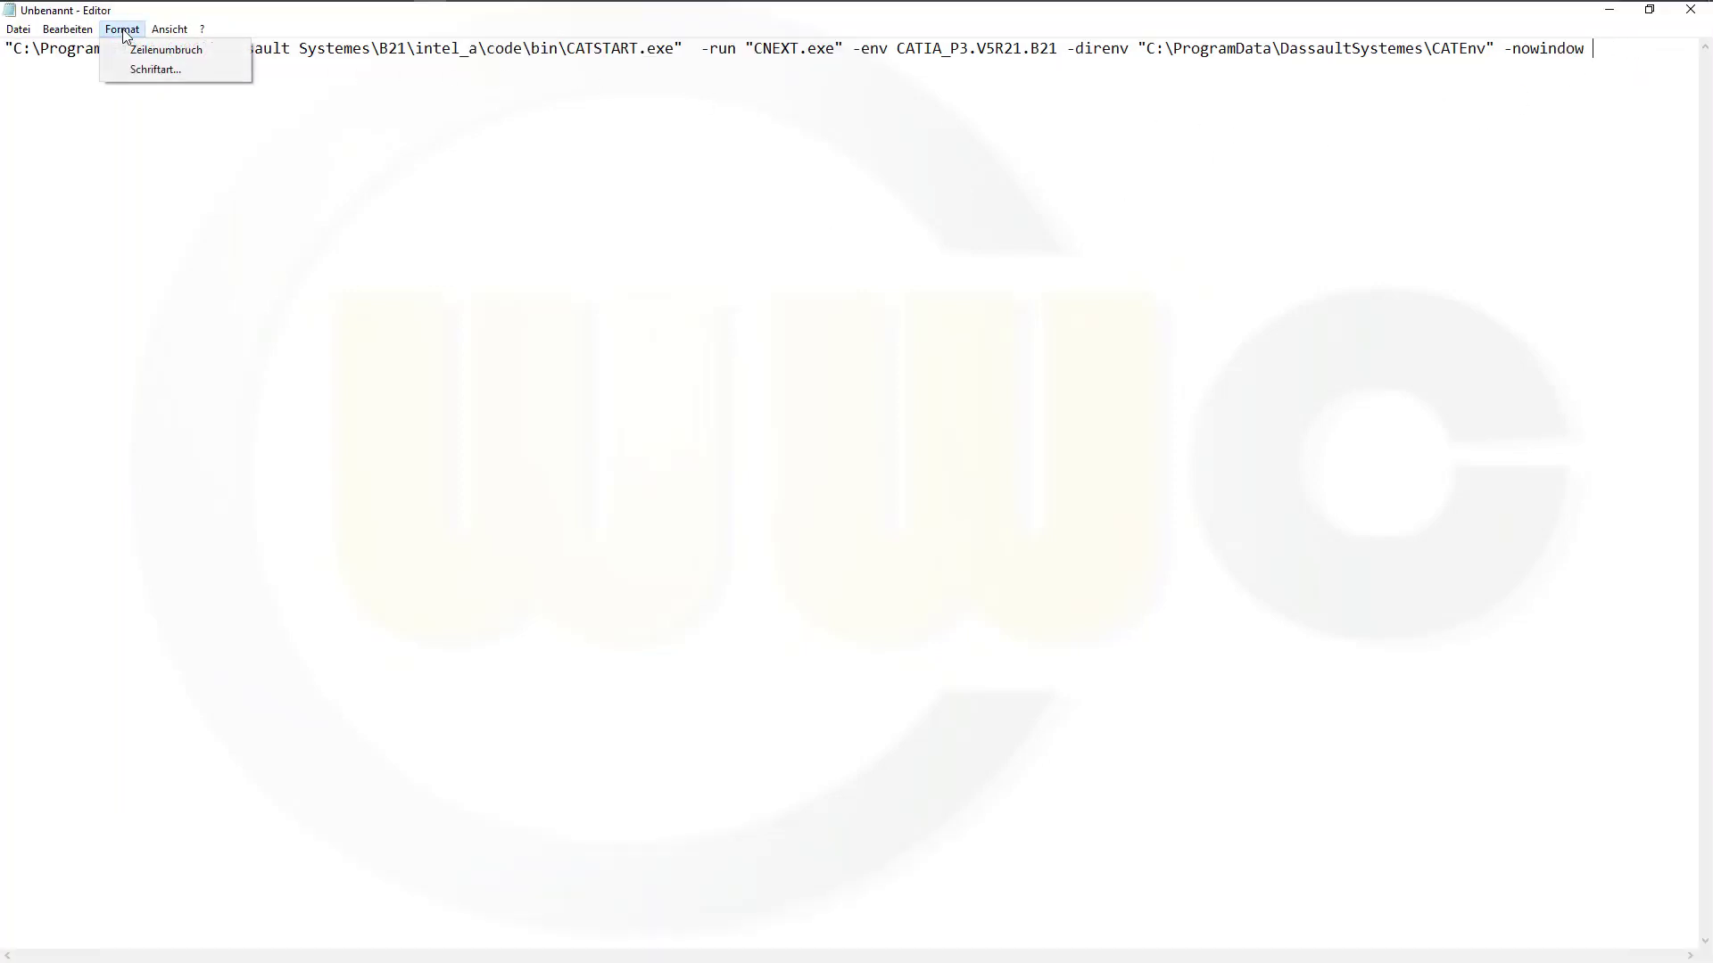
{"action": "left_click", "coordinate": [141, 67]}
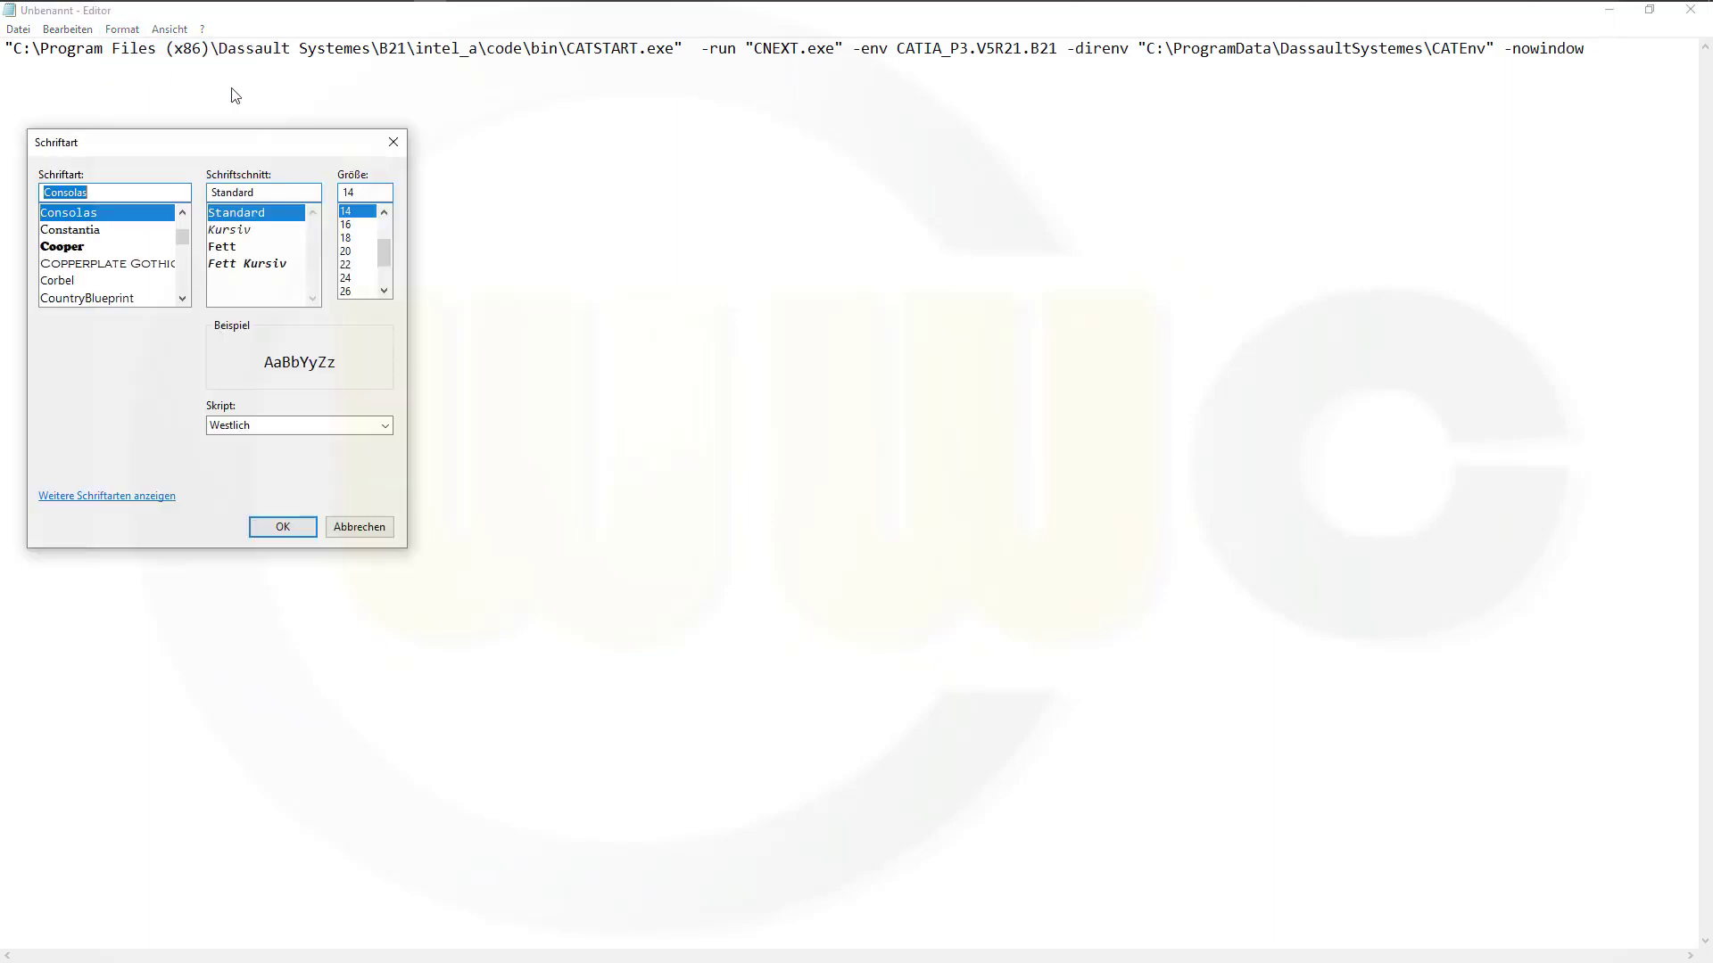
{"action": "left_click", "coordinate": [346, 238]}
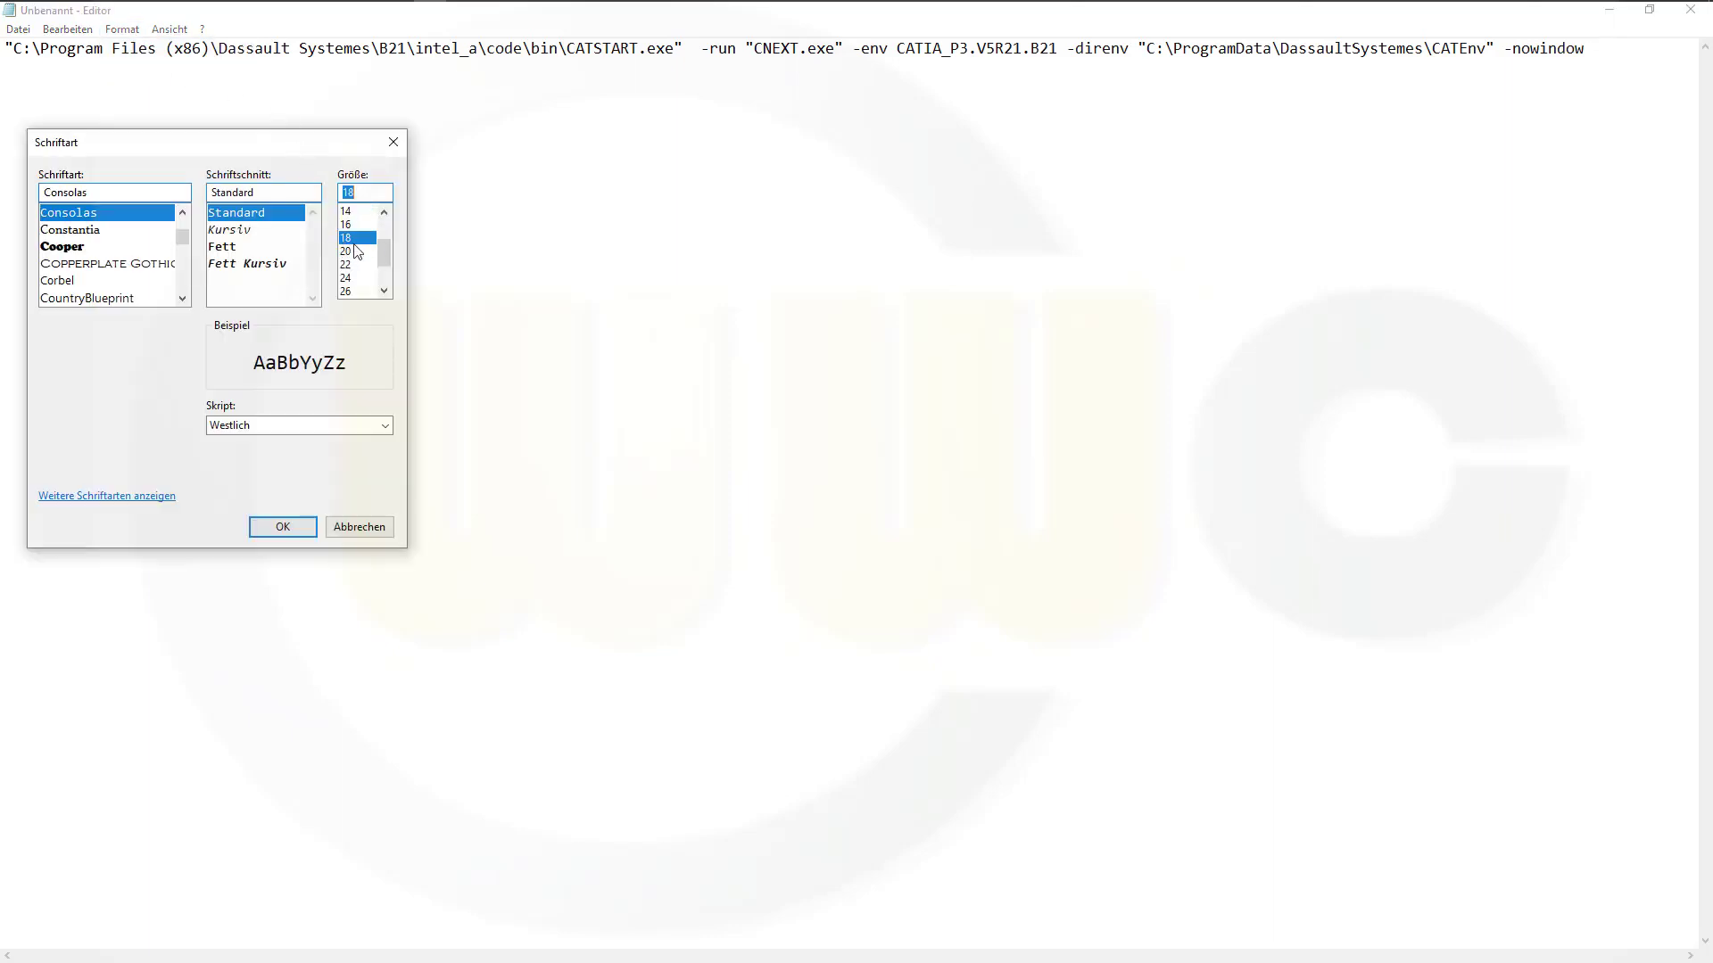
{"action": "left_click", "coordinate": [282, 527]}
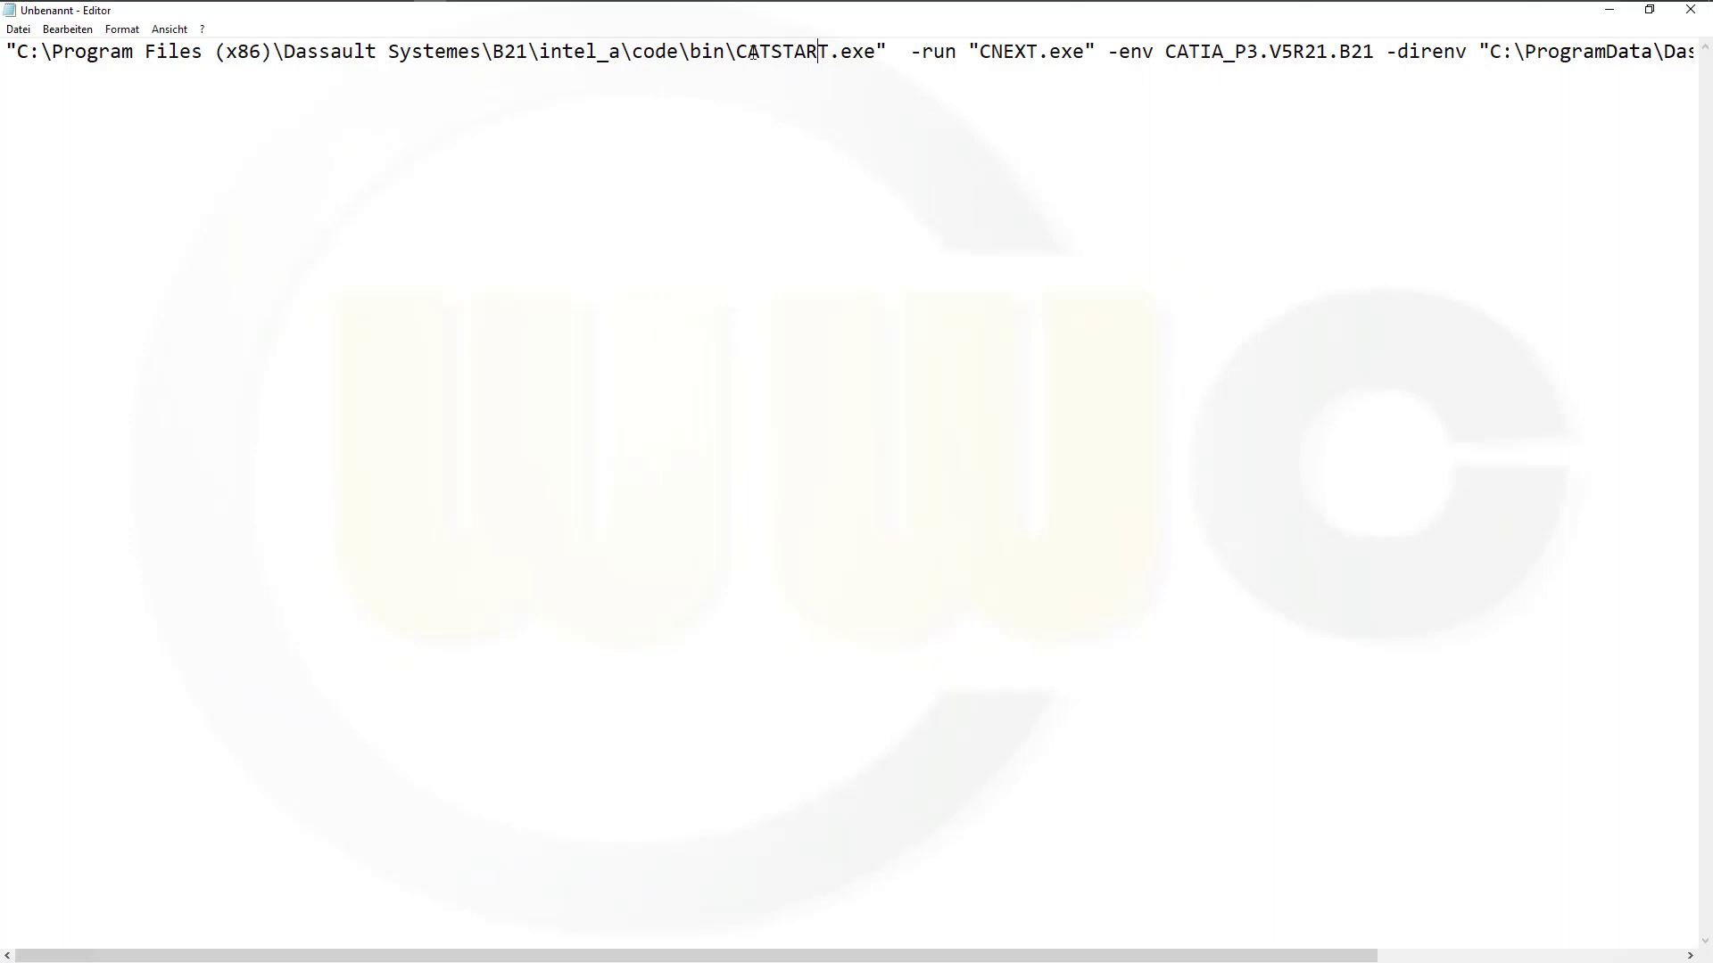
Change CATSTART to CNEXT and replace the quoted CNEXT.exe after -run with -admin.
{"action": "left_click_drag", "start_coordinate": [748, 54], "coordinate": [827, 60]}
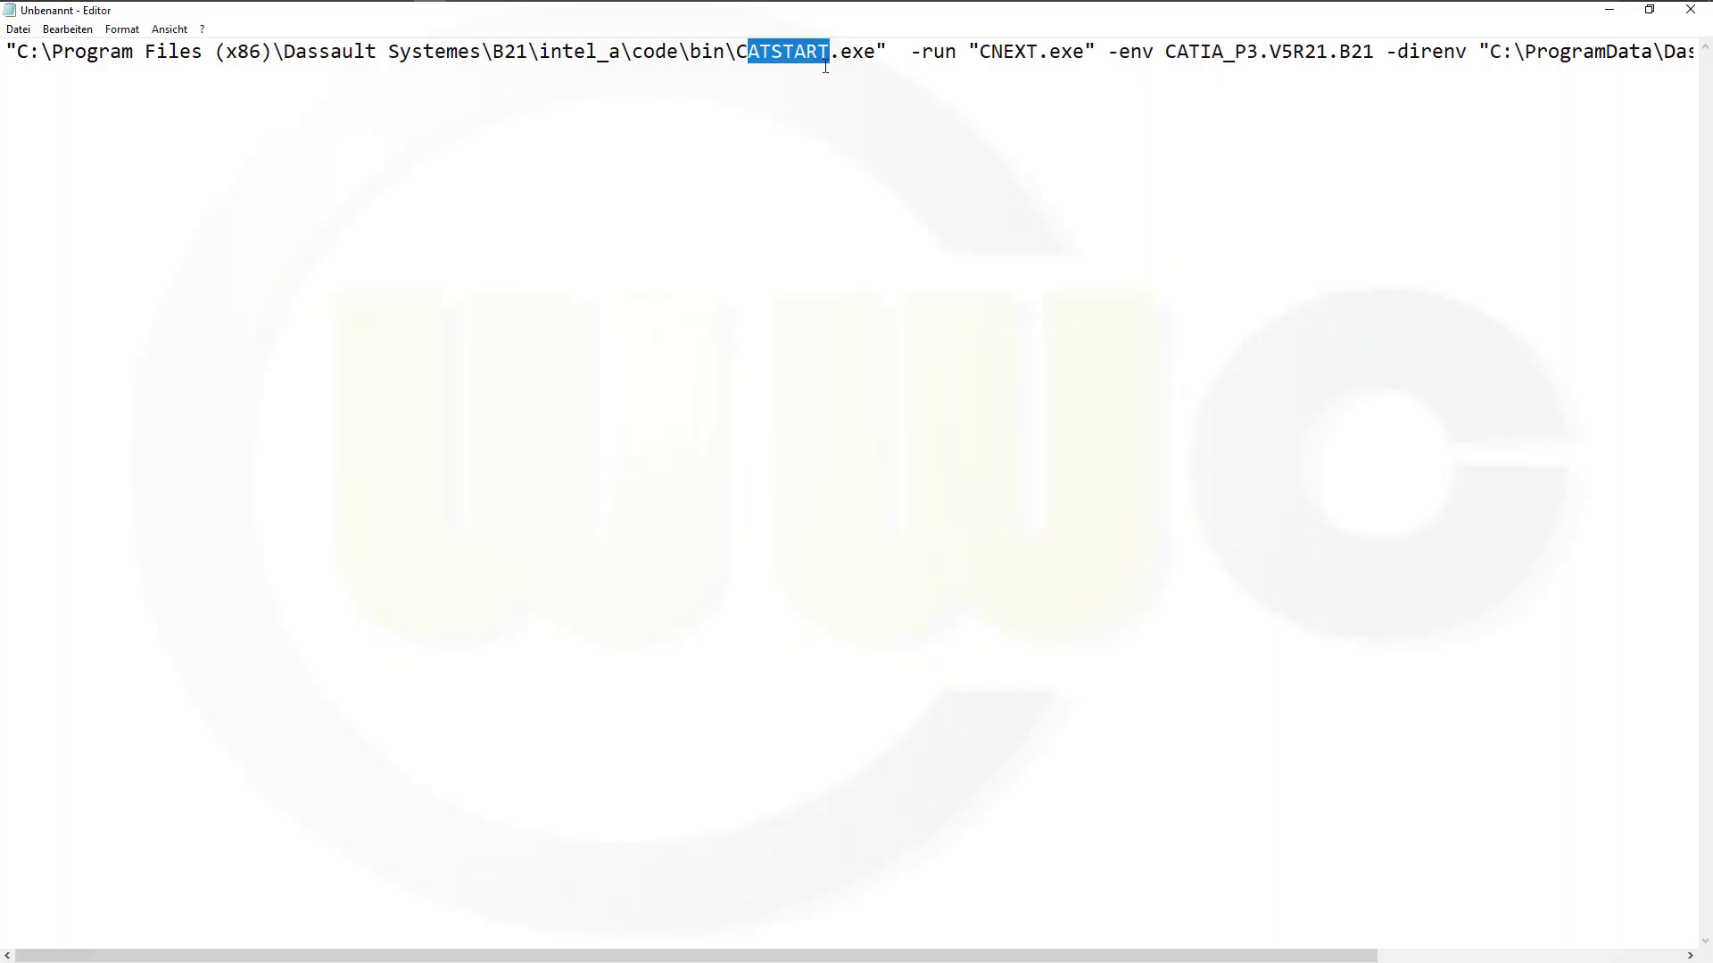
{"action": "type", "text": "NEXT"}
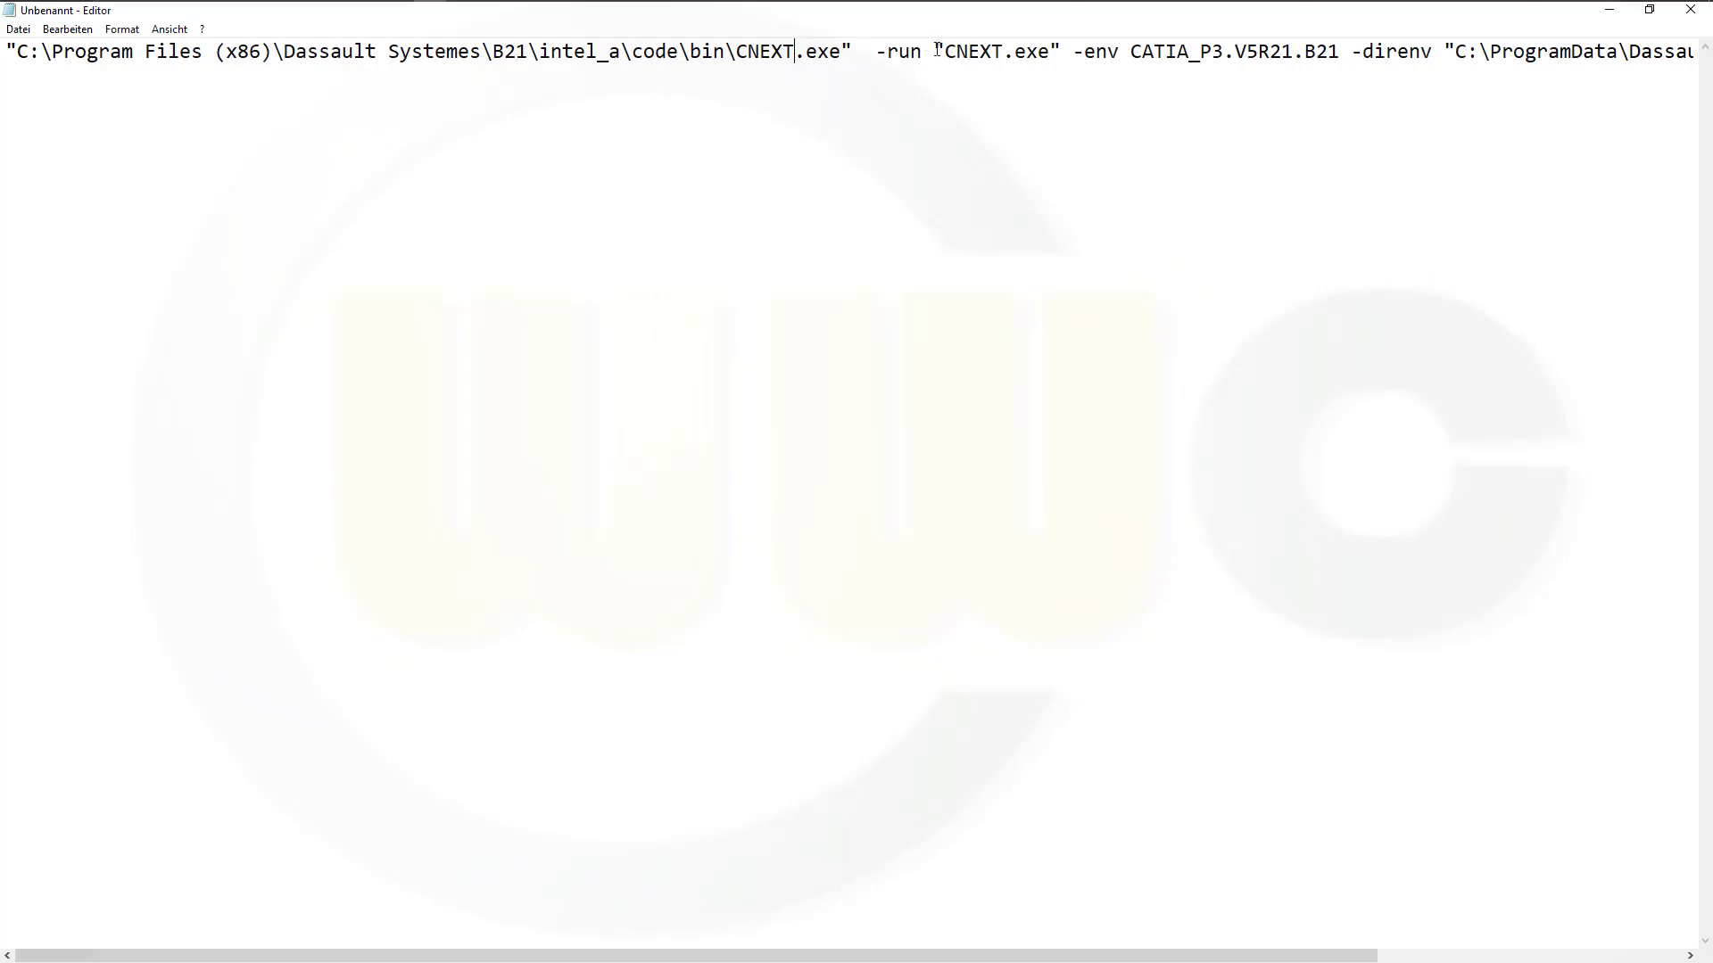
{"action": "left_click_drag", "start_coordinate": [937, 51], "coordinate": [1062, 54]}
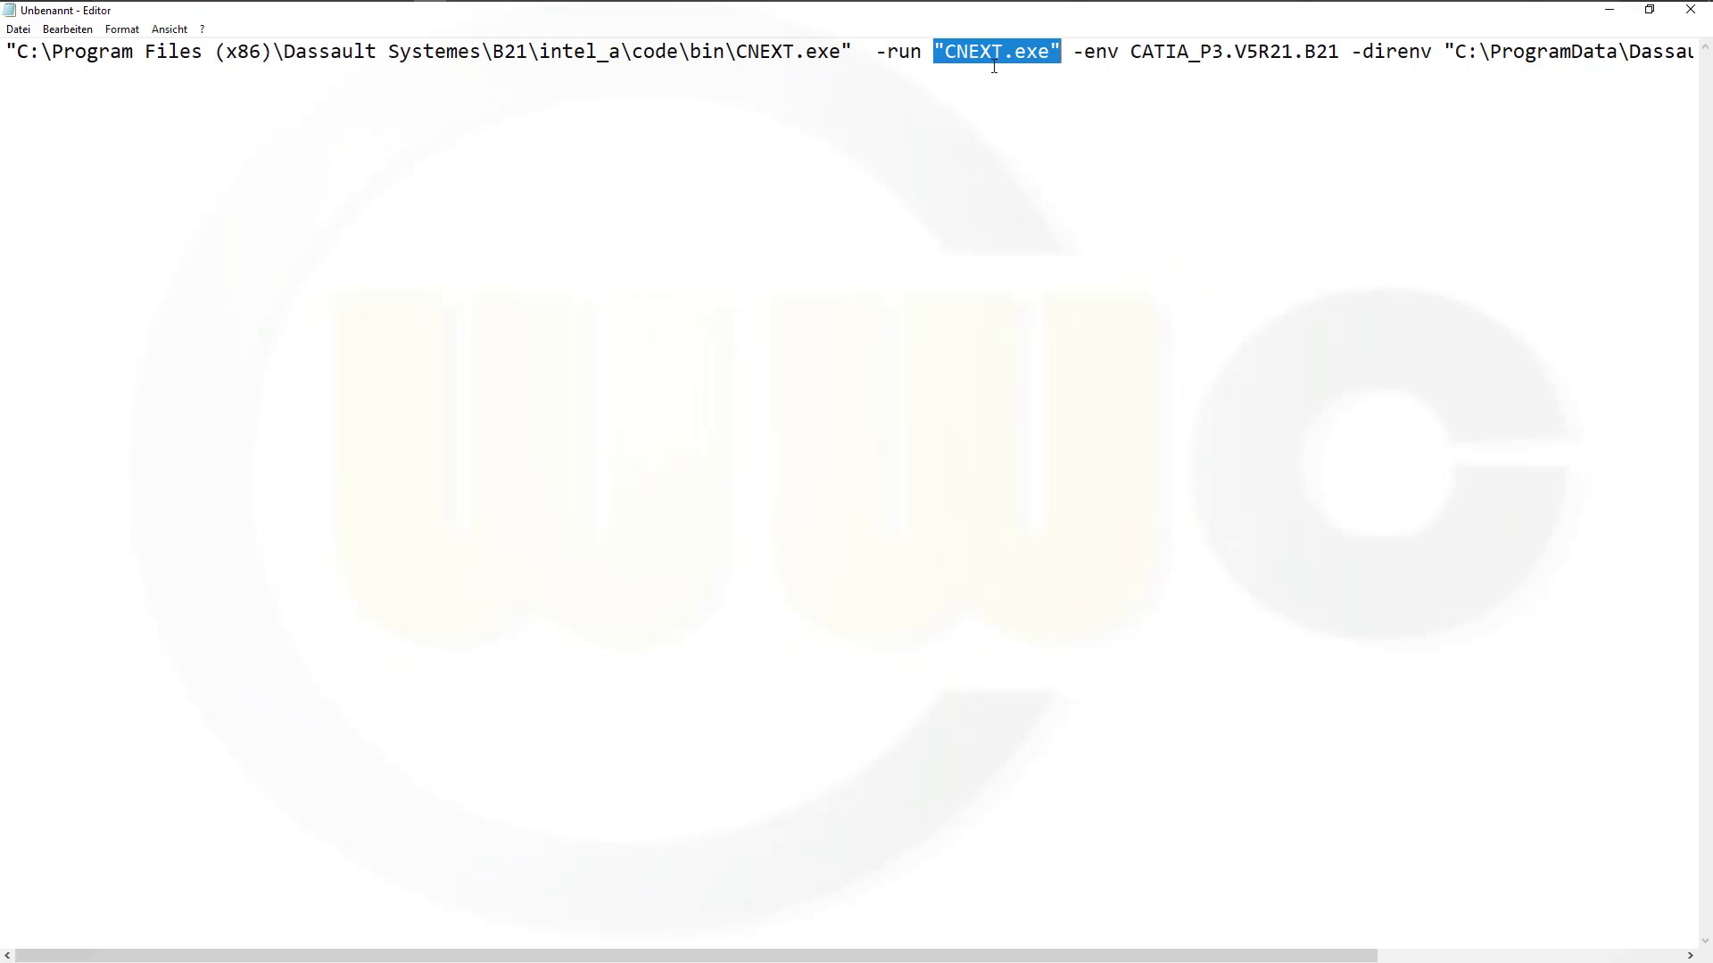
{"action": "type", "text": "-"}
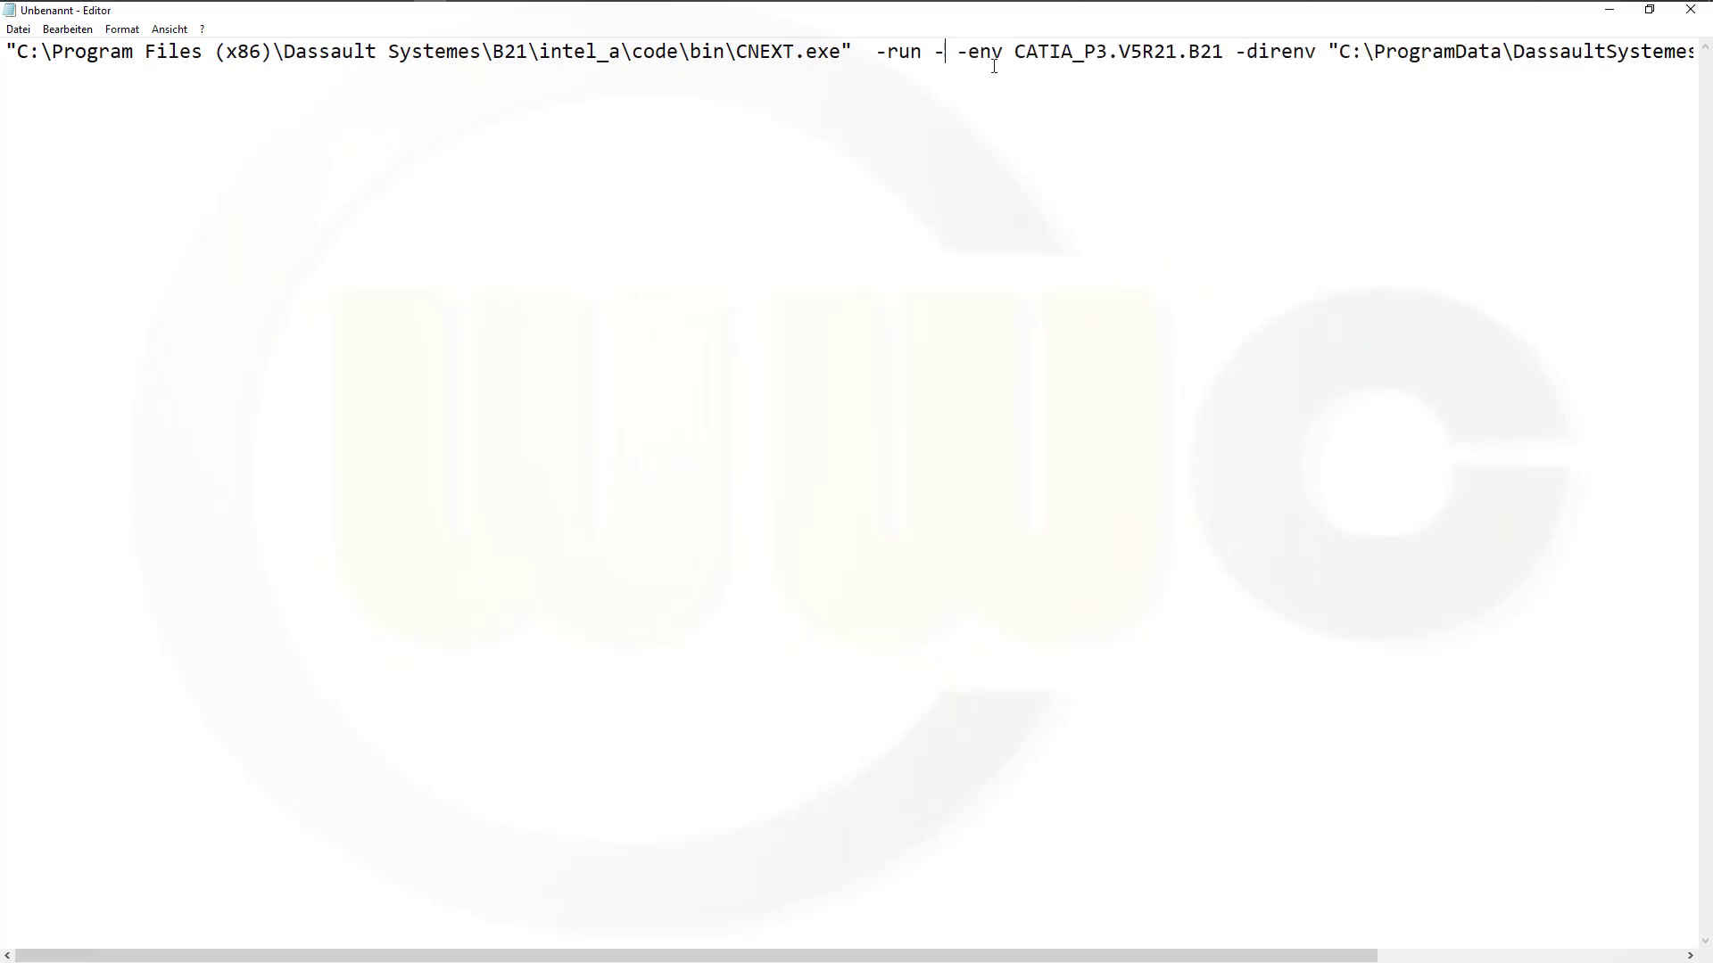
{"action": "type", "text": "admin"}
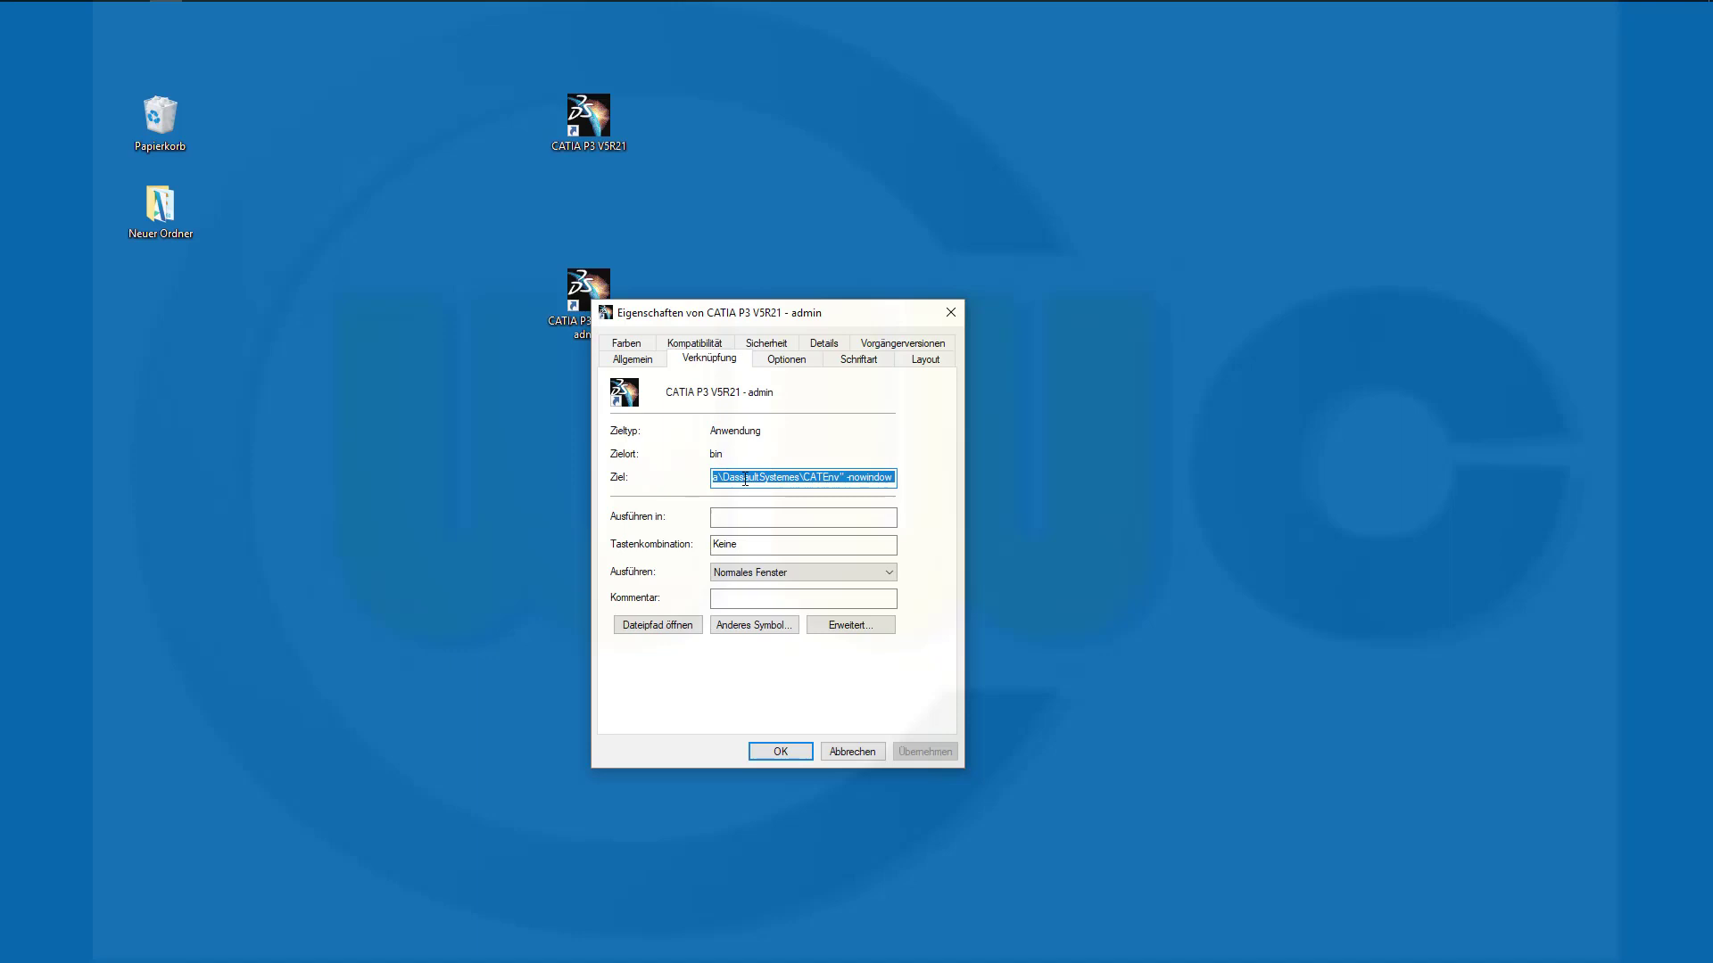
Save the edited target on the admin shortcut, then dismiss CATIA's administration-mode failure message.
{"action": "key", "text": "End"}
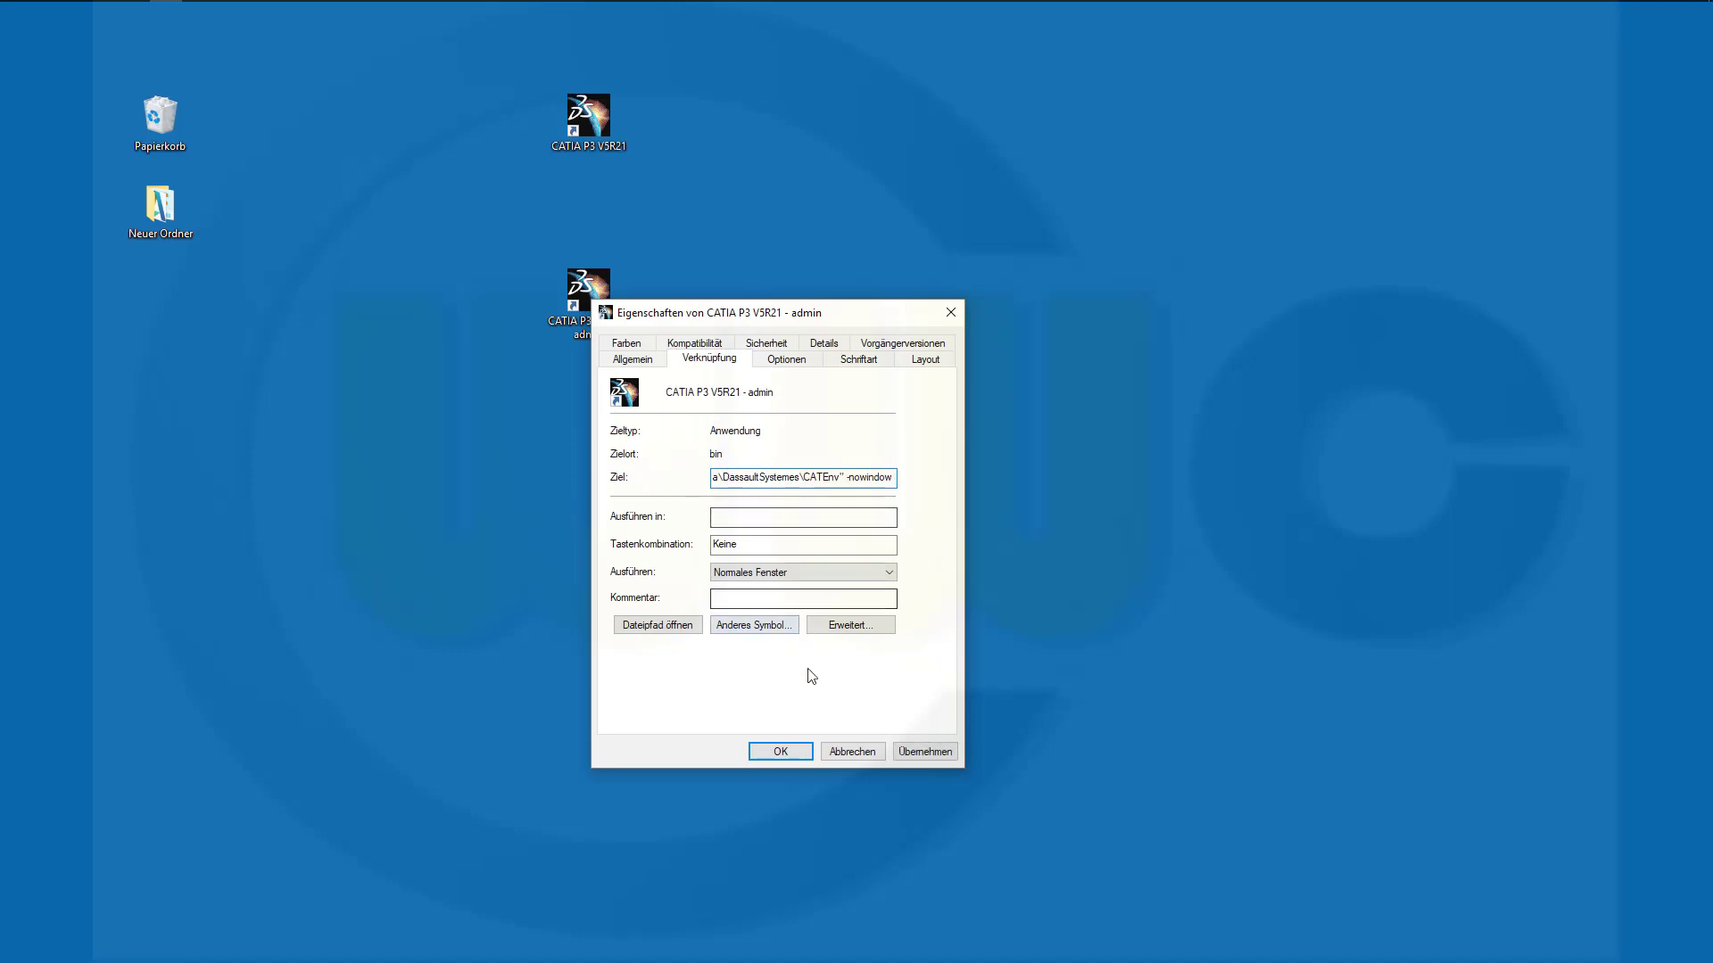
{"action": "left_click", "coordinate": [782, 752]}
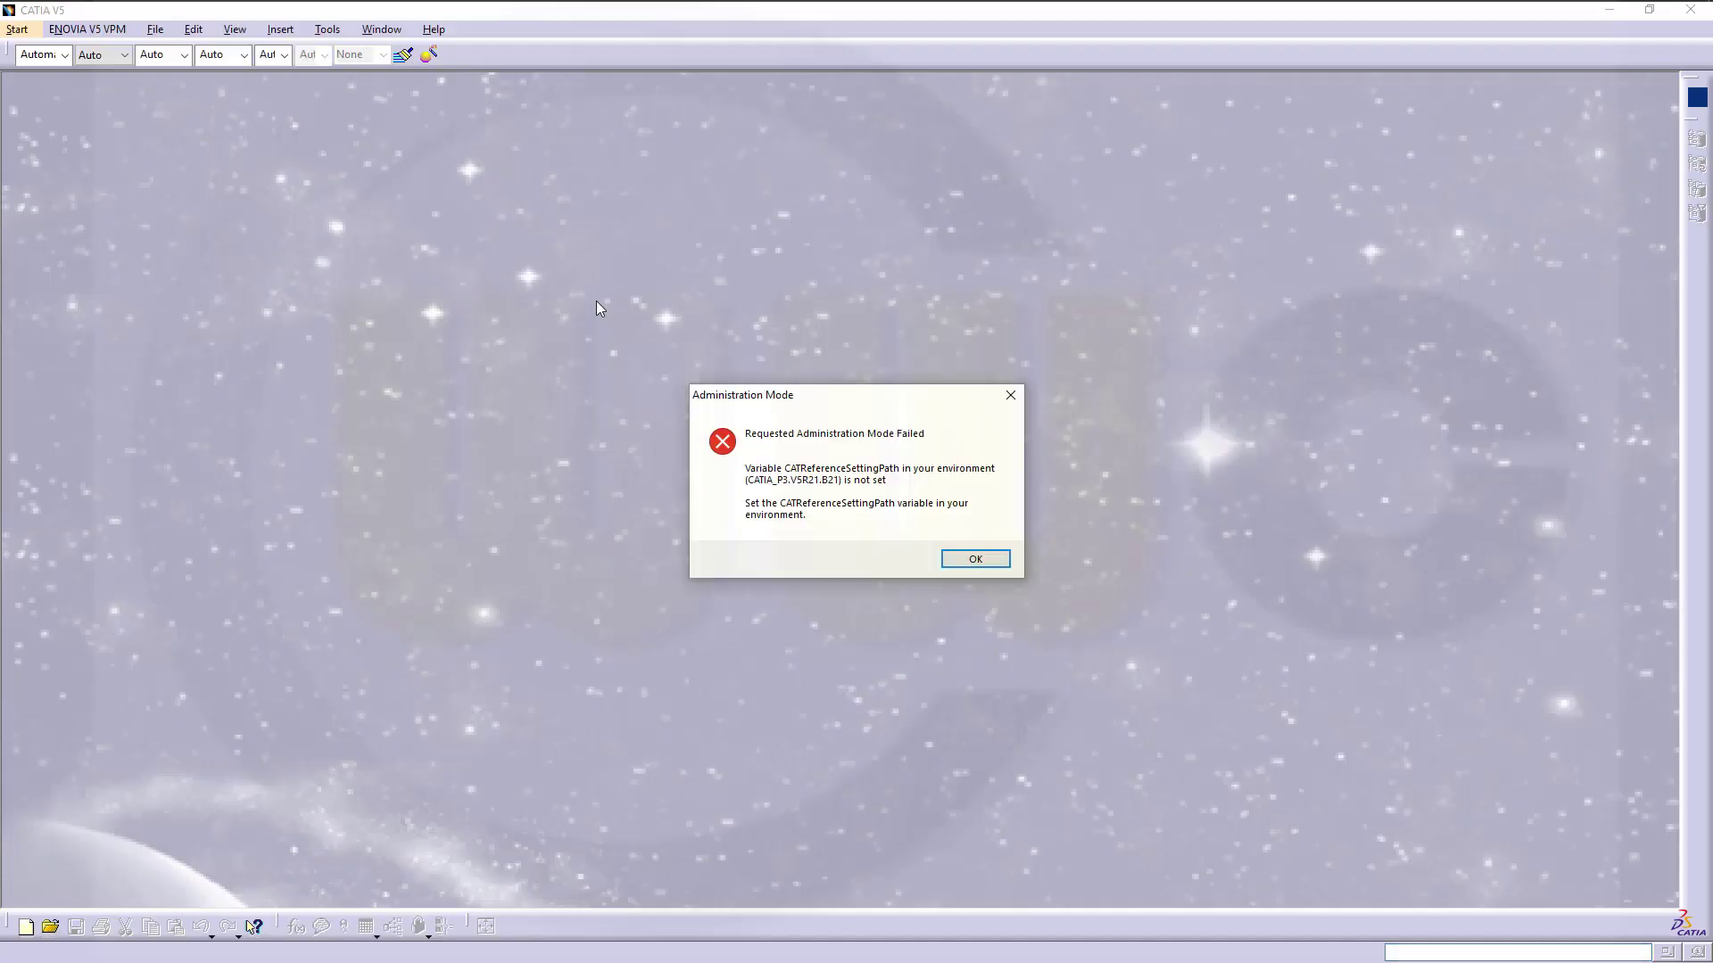
{"action": "left_click", "coordinate": [973, 566]}
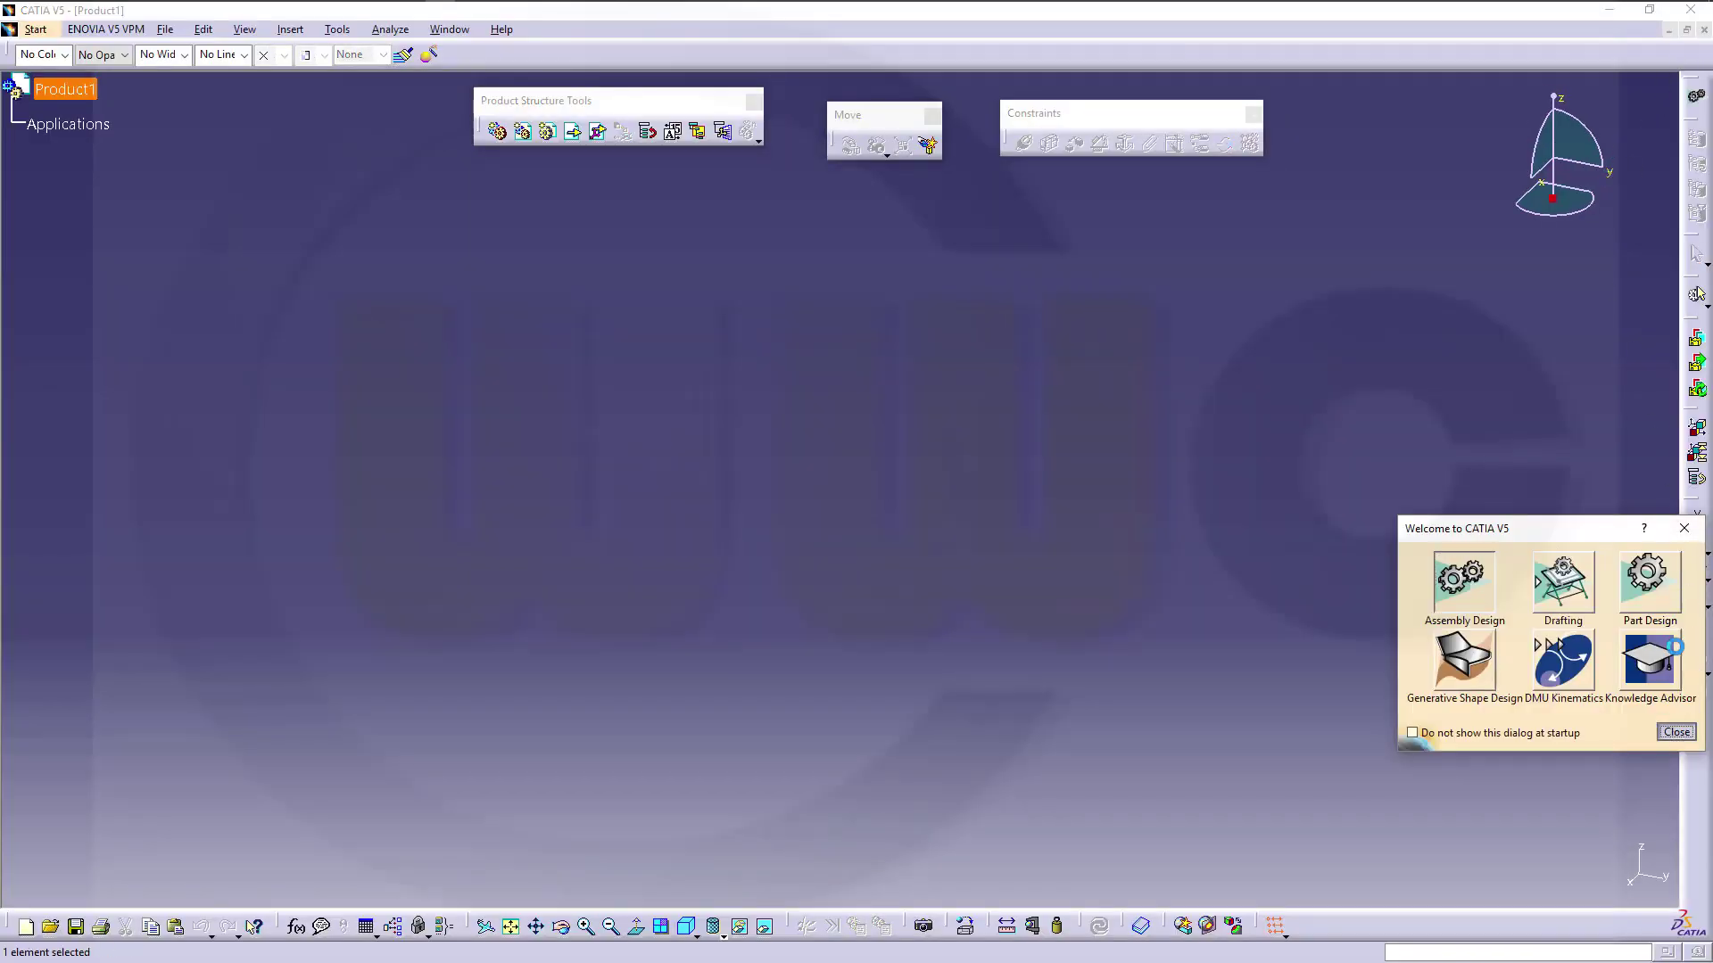
Close CATIA, review the CNEXT.exe -admin command line in Notepad, then minimize Notepad.
{"action": "key", "text": "Escape"}
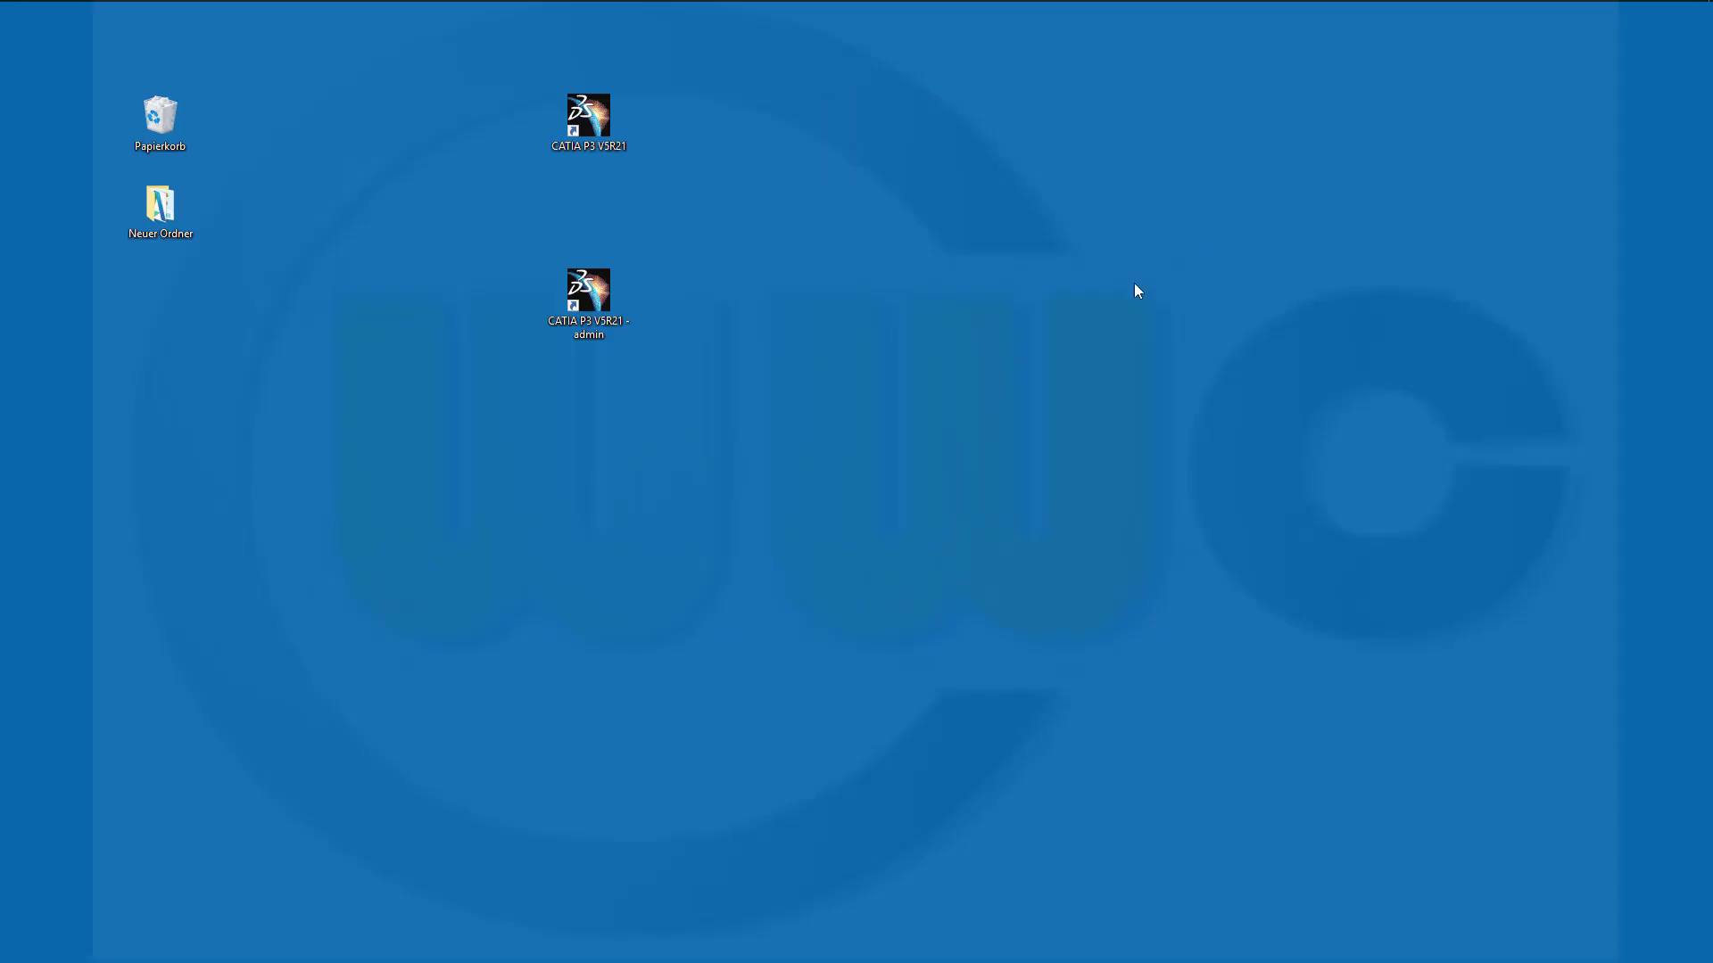
{"action": "left_click", "coordinate": [588, 298]}
{"action": "left_click", "coordinate": [850, 357]}
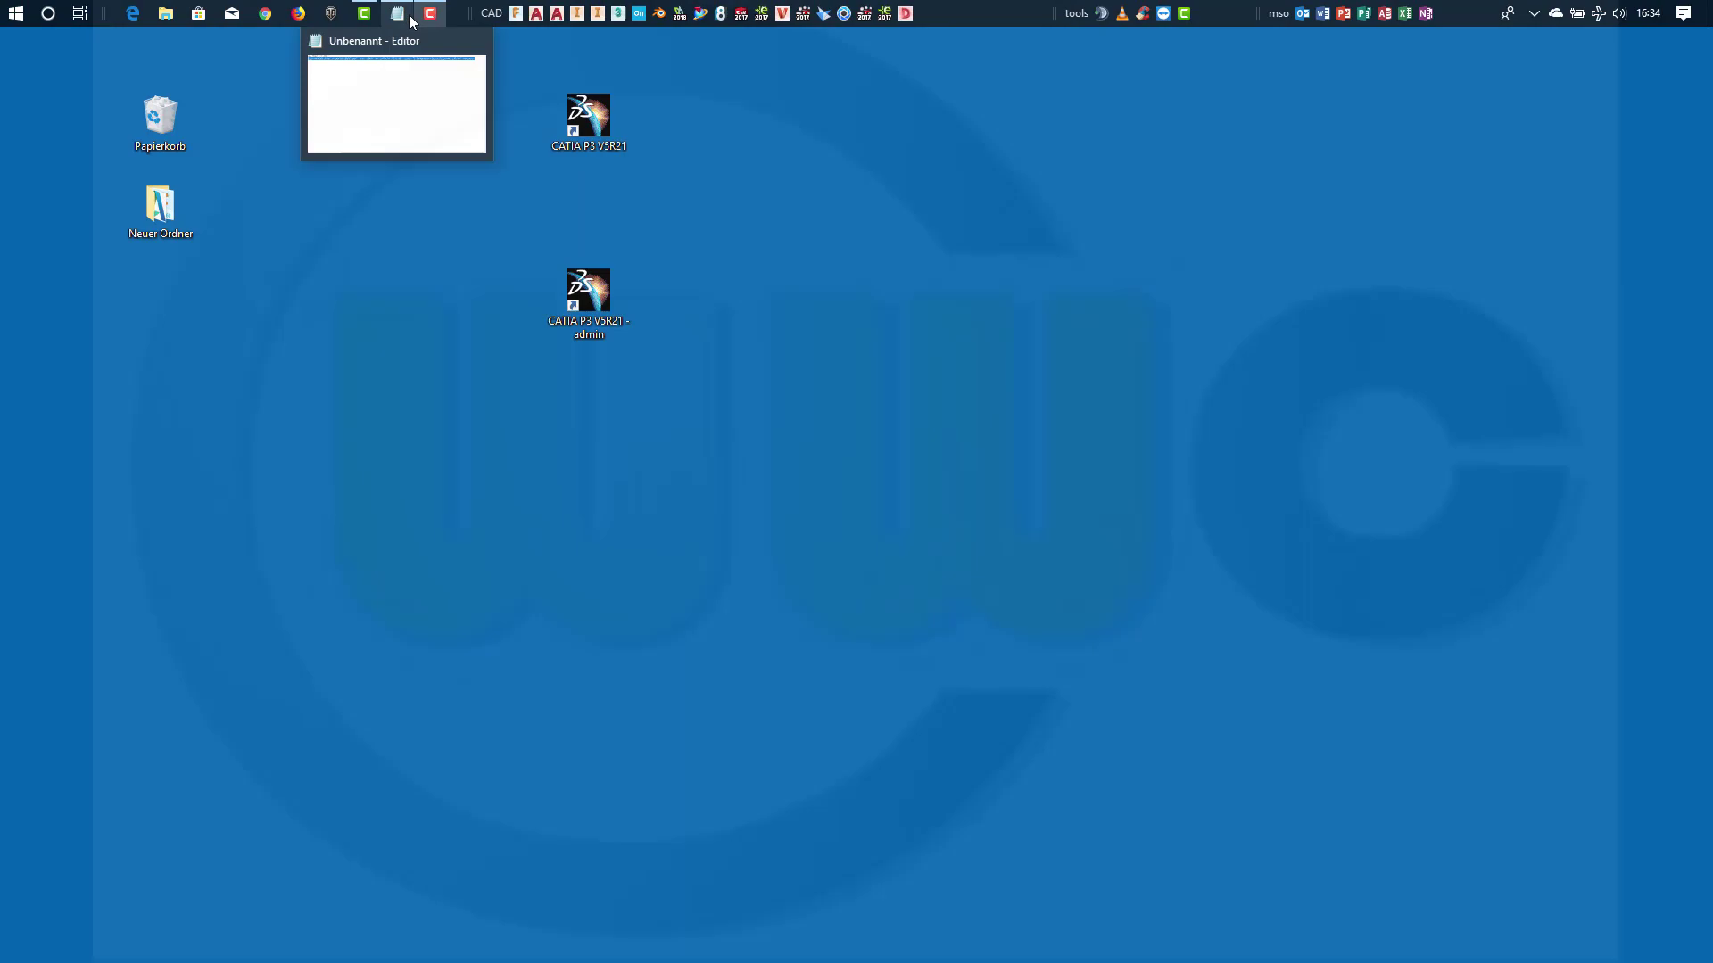
{"action": "left_click", "coordinate": [398, 14]}
{"action": "left_click", "coordinate": [487, 217]}
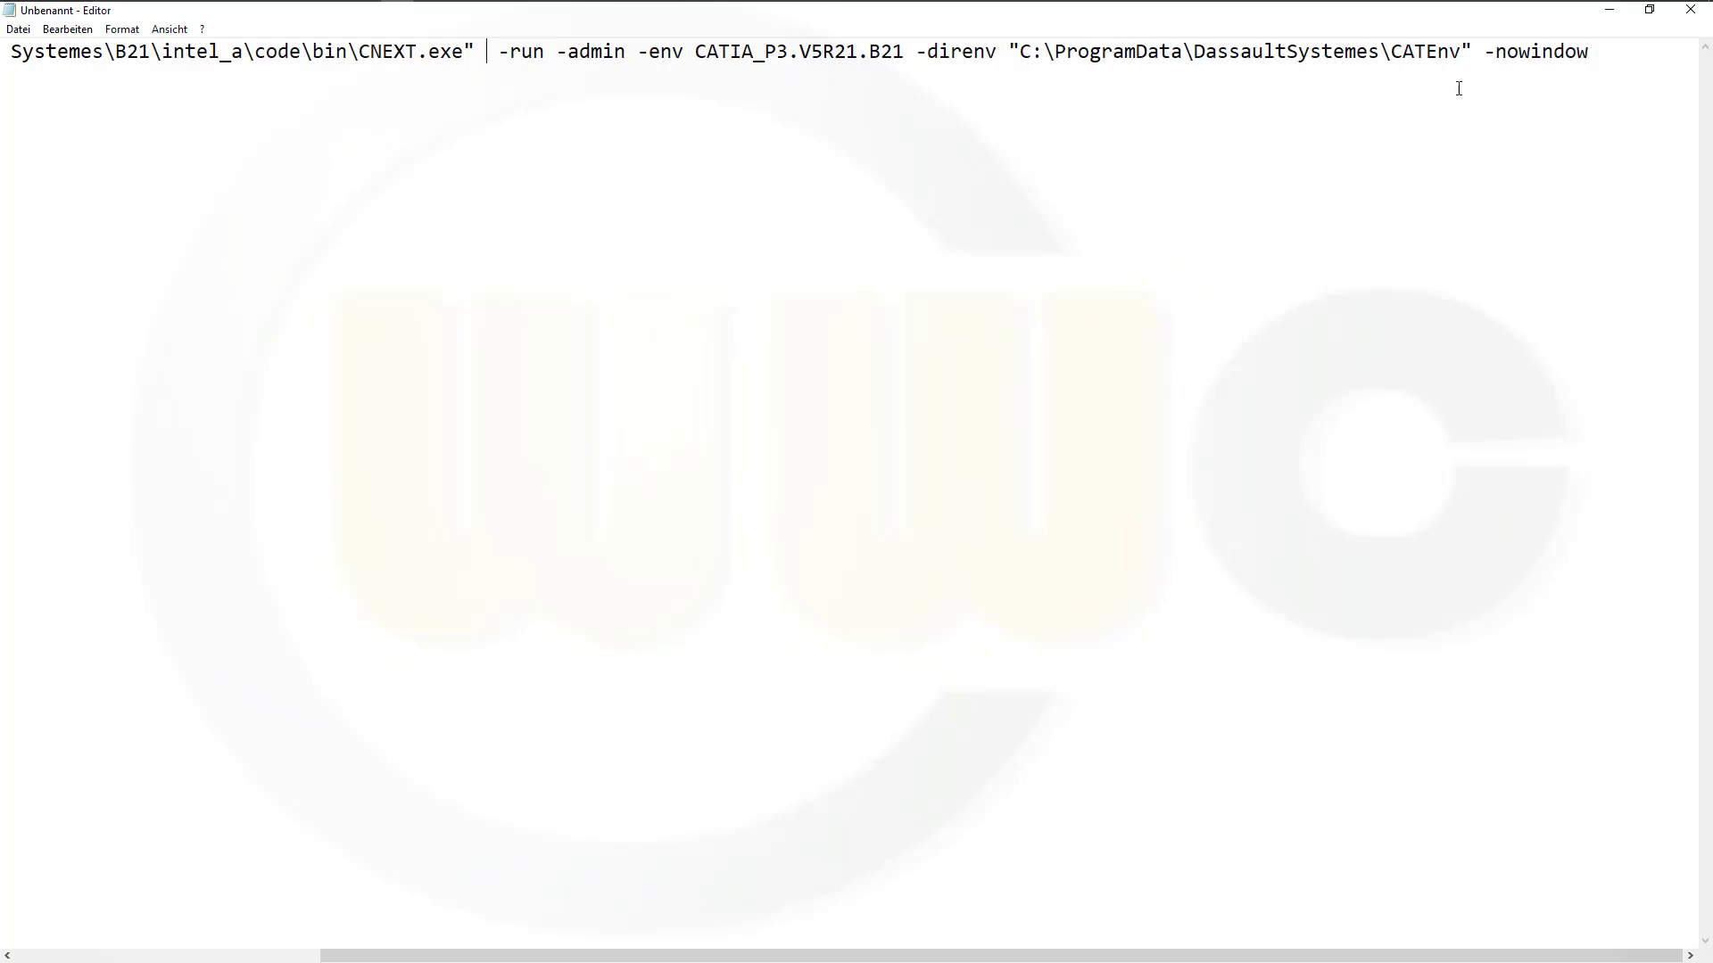
{"action": "left_click", "coordinate": [1611, 13]}
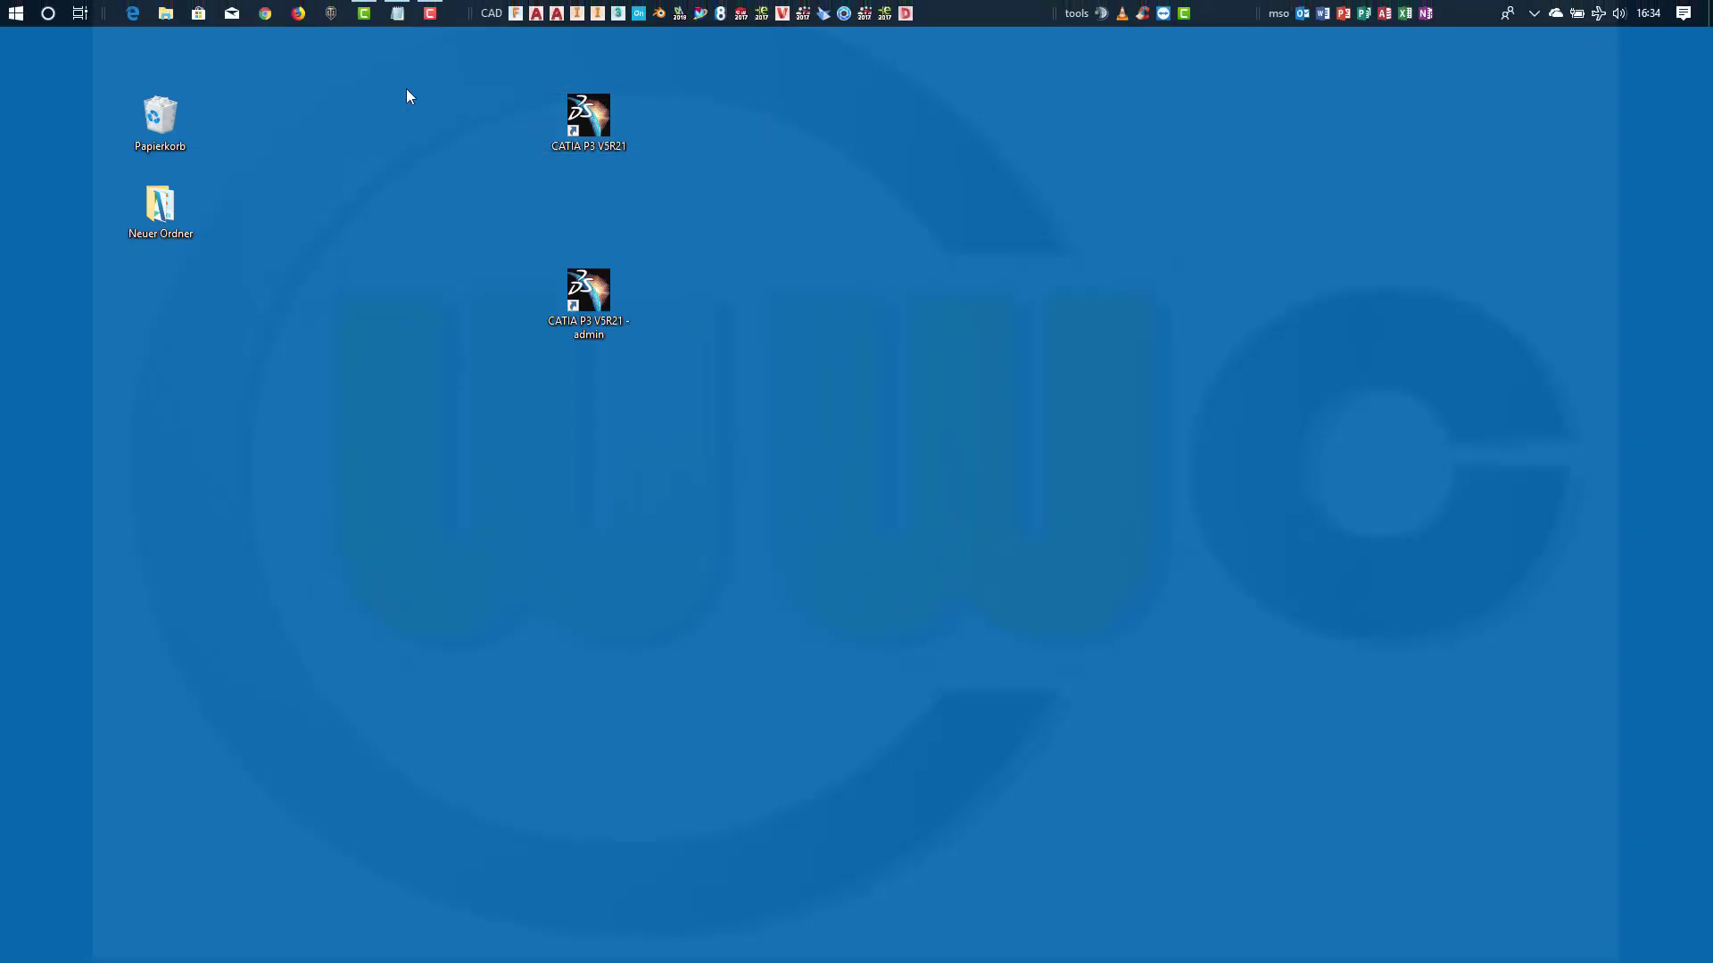
Open the C: drive in File Explorer and turn on hidden items.
{"action": "left_click", "coordinate": [165, 13]}
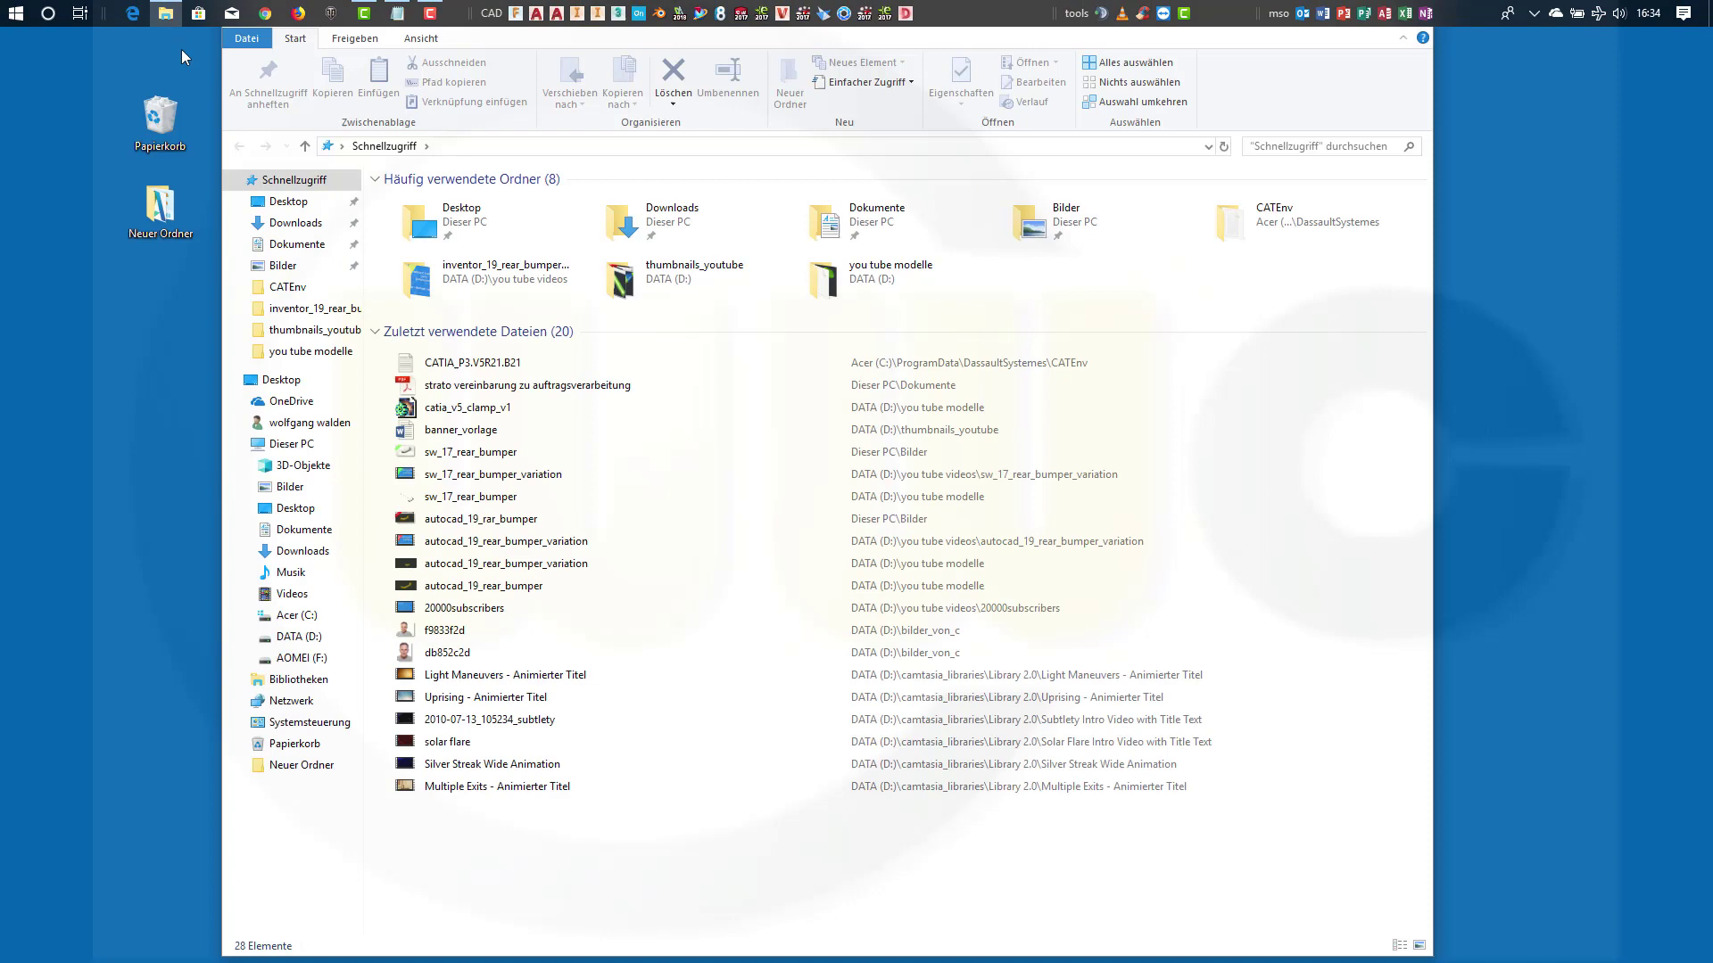
{"action": "left_click", "coordinate": [304, 618]}
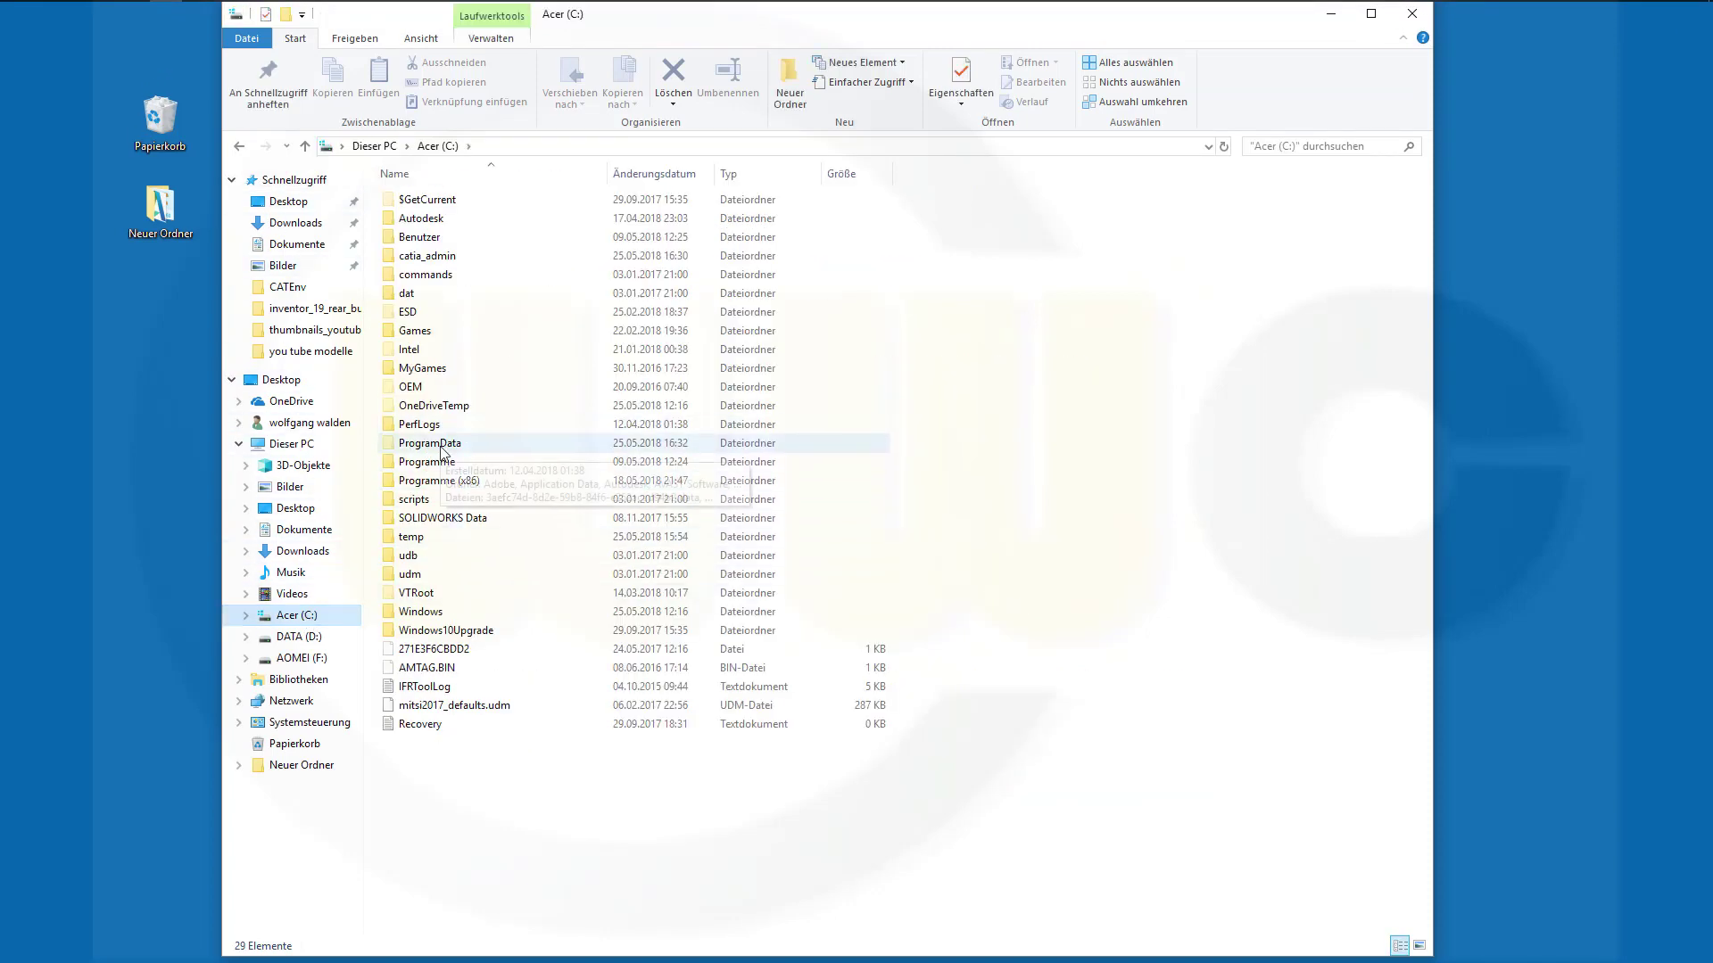
{"action": "left_click", "coordinate": [421, 39]}
{"action": "left_click", "coordinate": [1033, 103]}
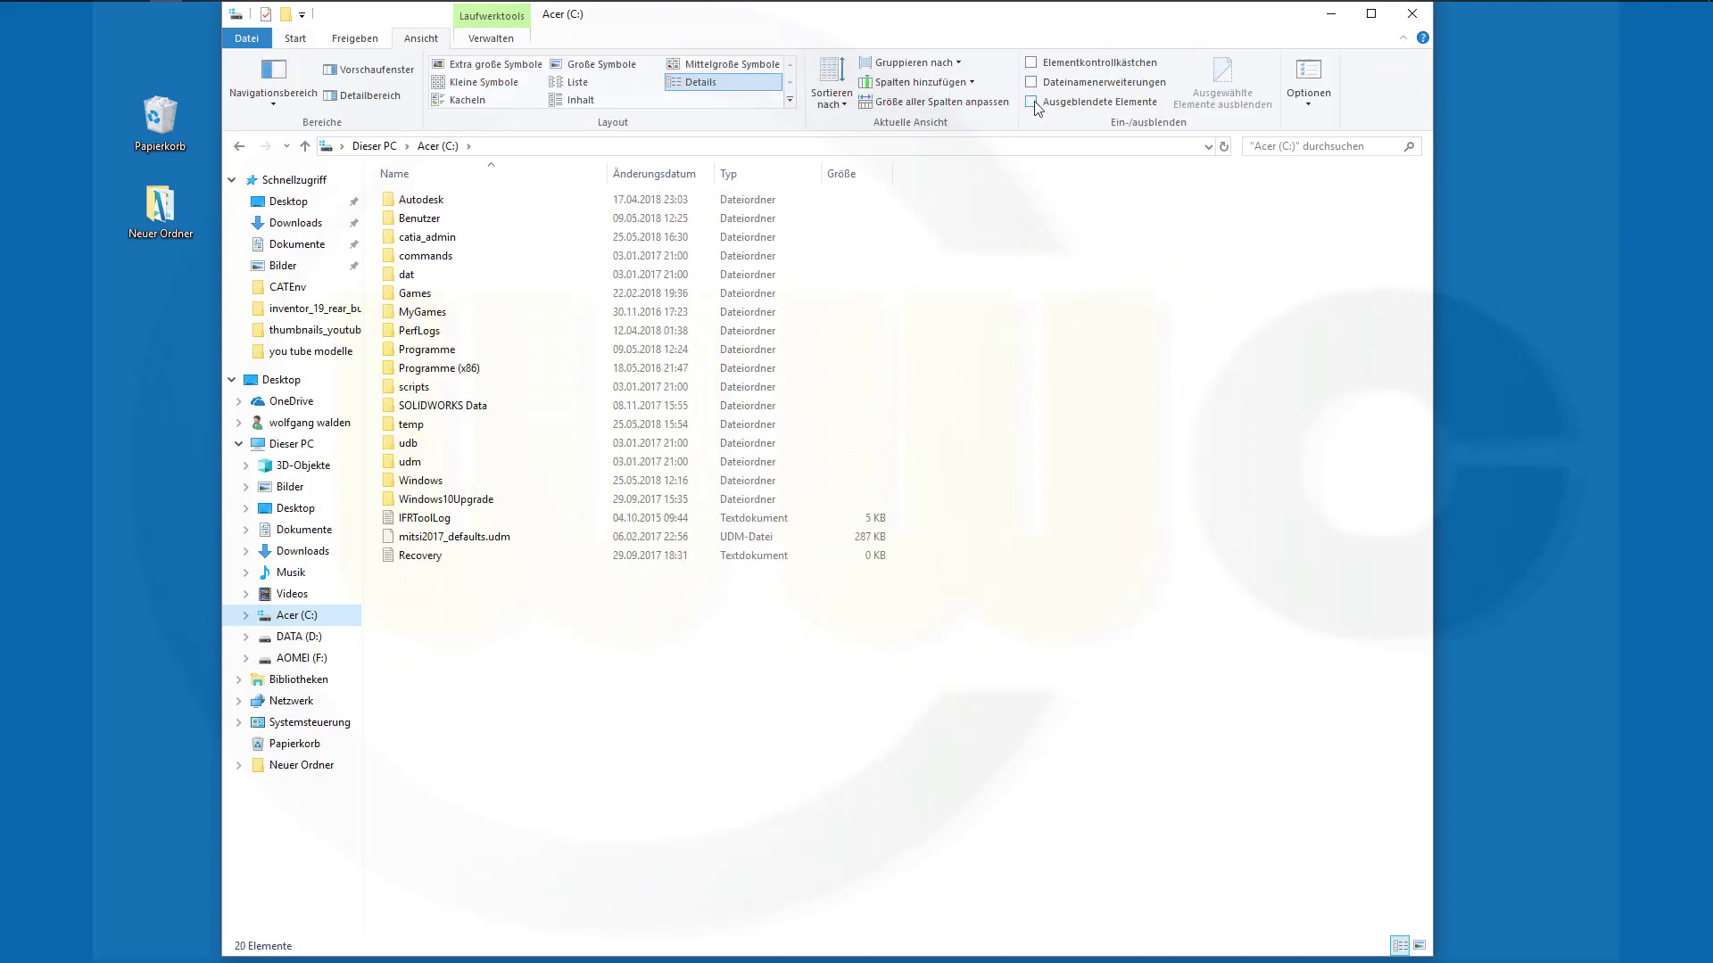
{"action": "left_click", "coordinate": [1033, 102]}
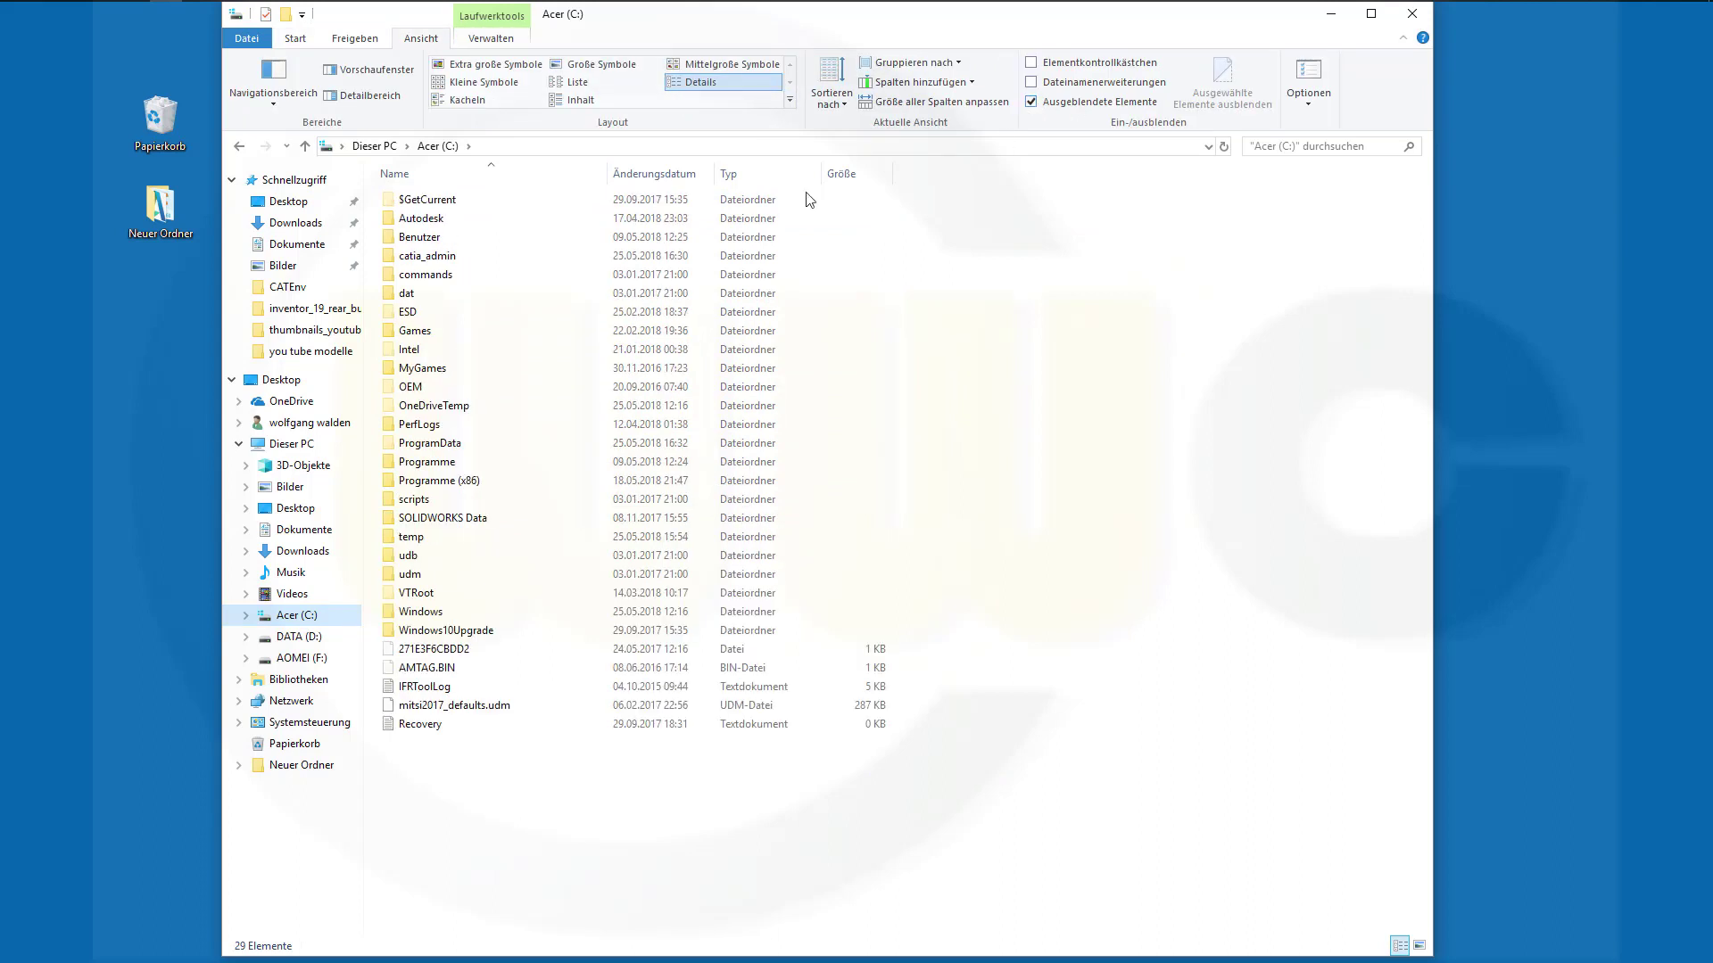
Go to ProgramData\DassaultSystemes and delete the wolfi folder, leaving only CATEnv.
{"action": "double_click", "coordinate": [429, 445]}
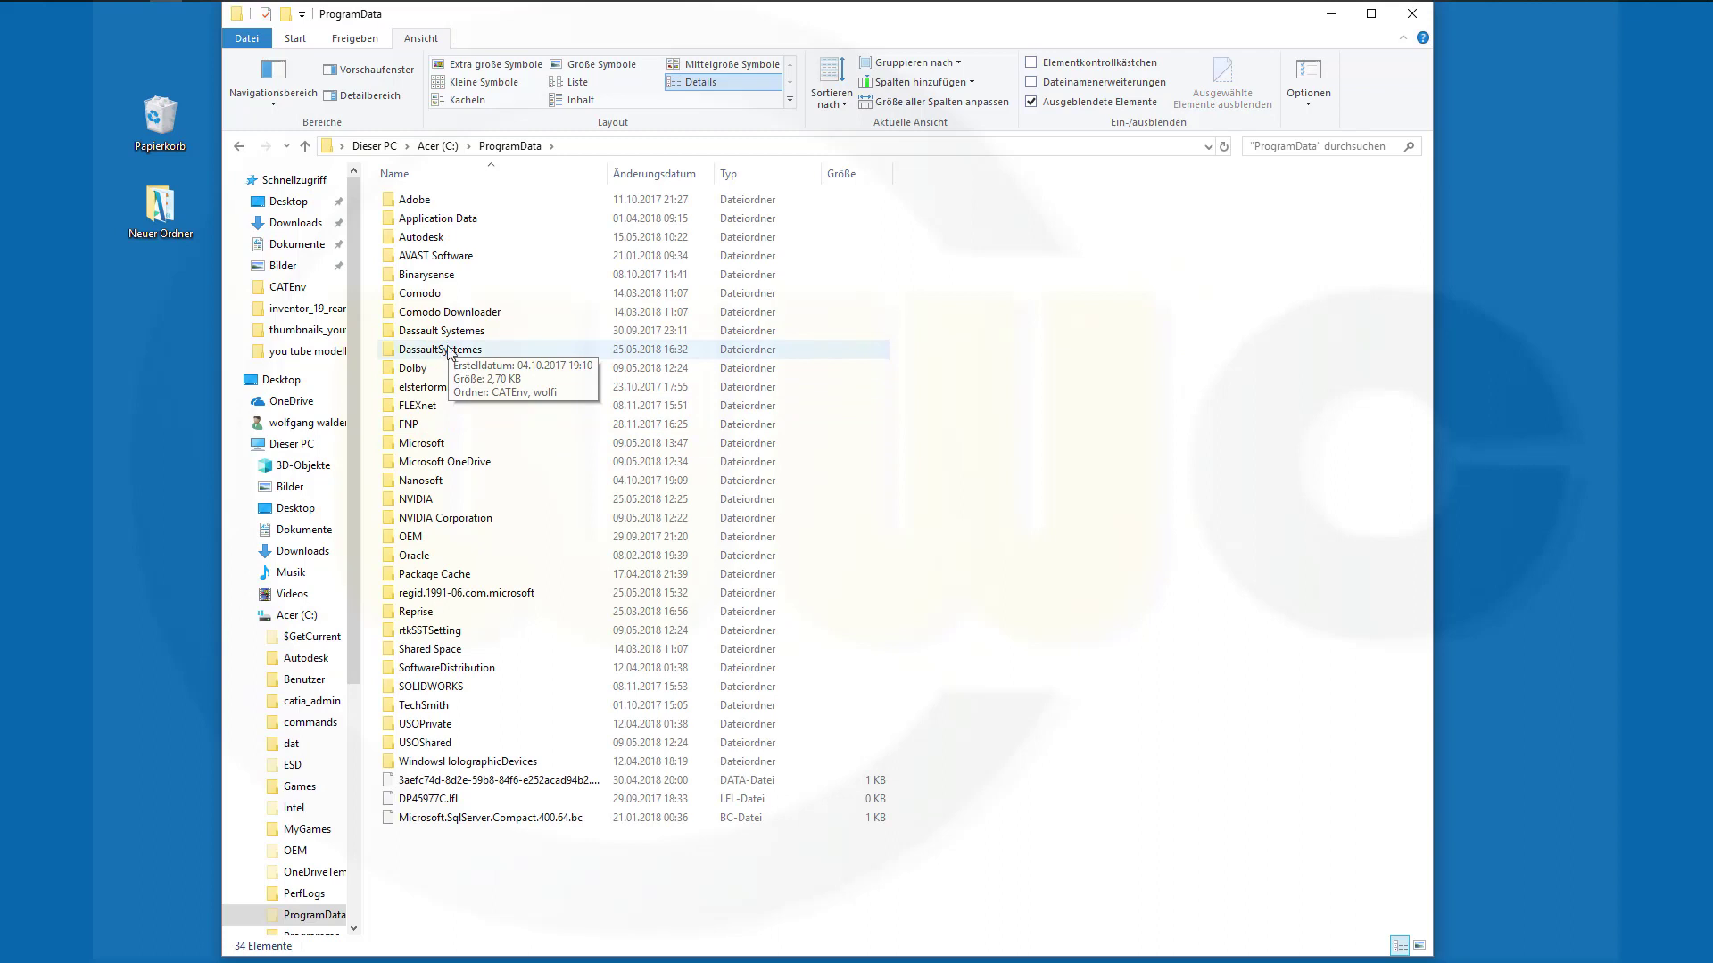
{"action": "key", "text": "d"}
{"action": "left_click", "coordinate": [444, 350]}
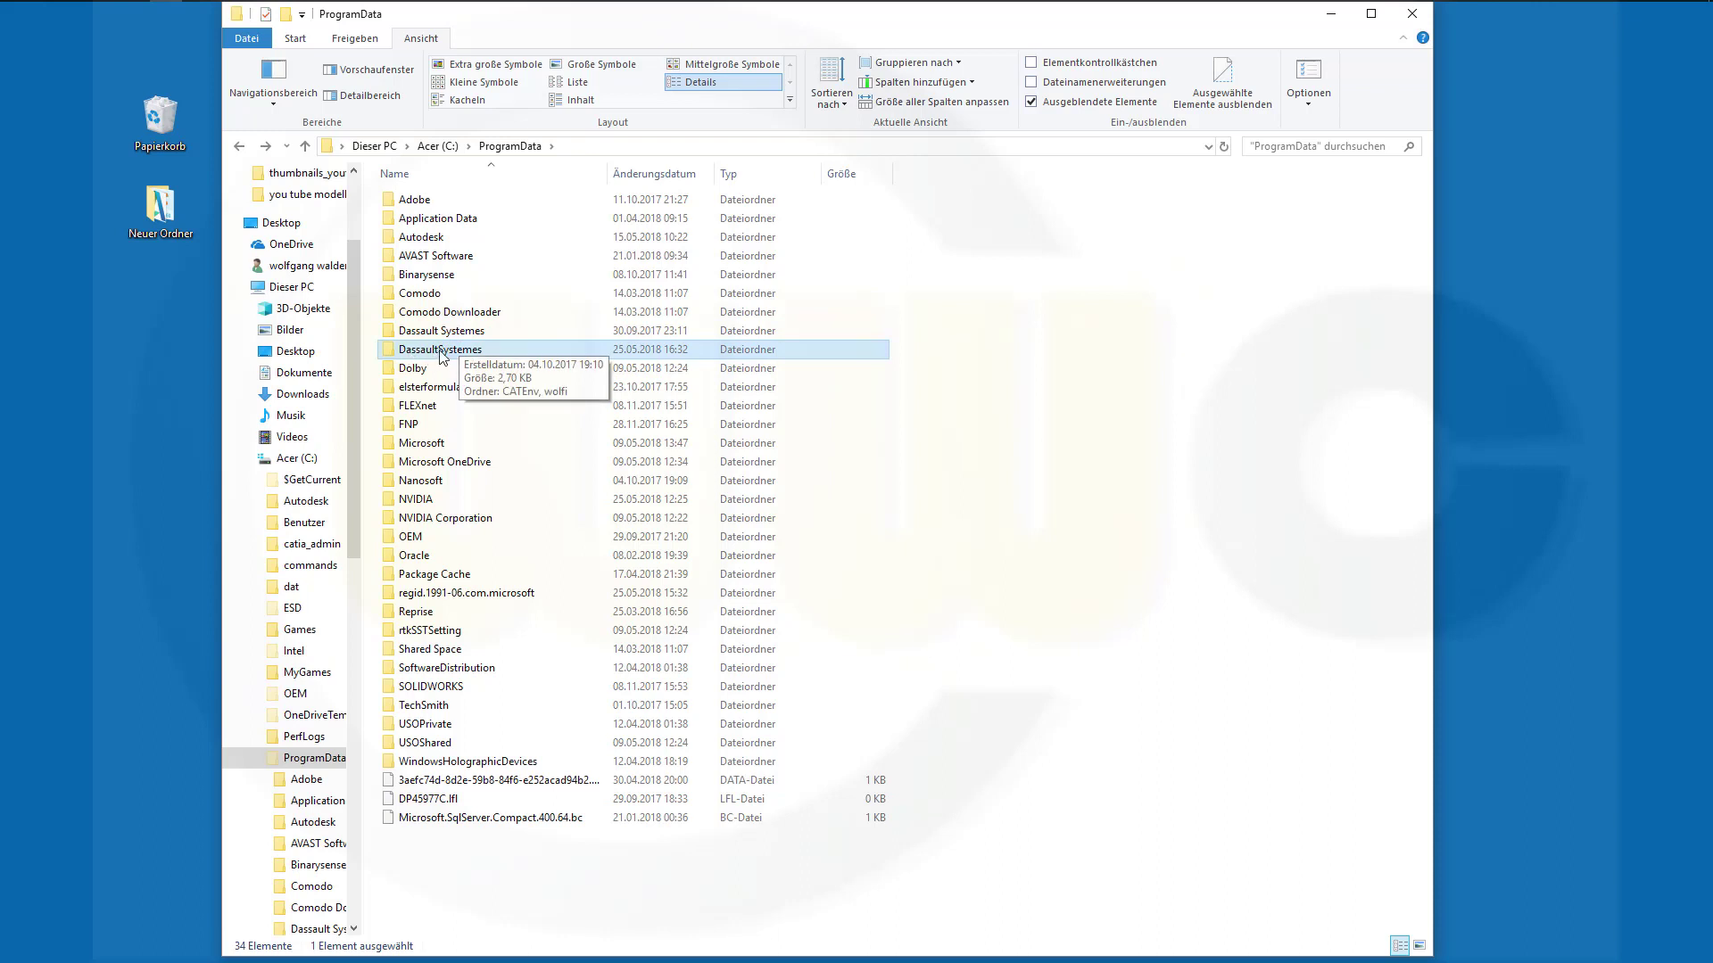
{"action": "double_click", "coordinate": [442, 353]}
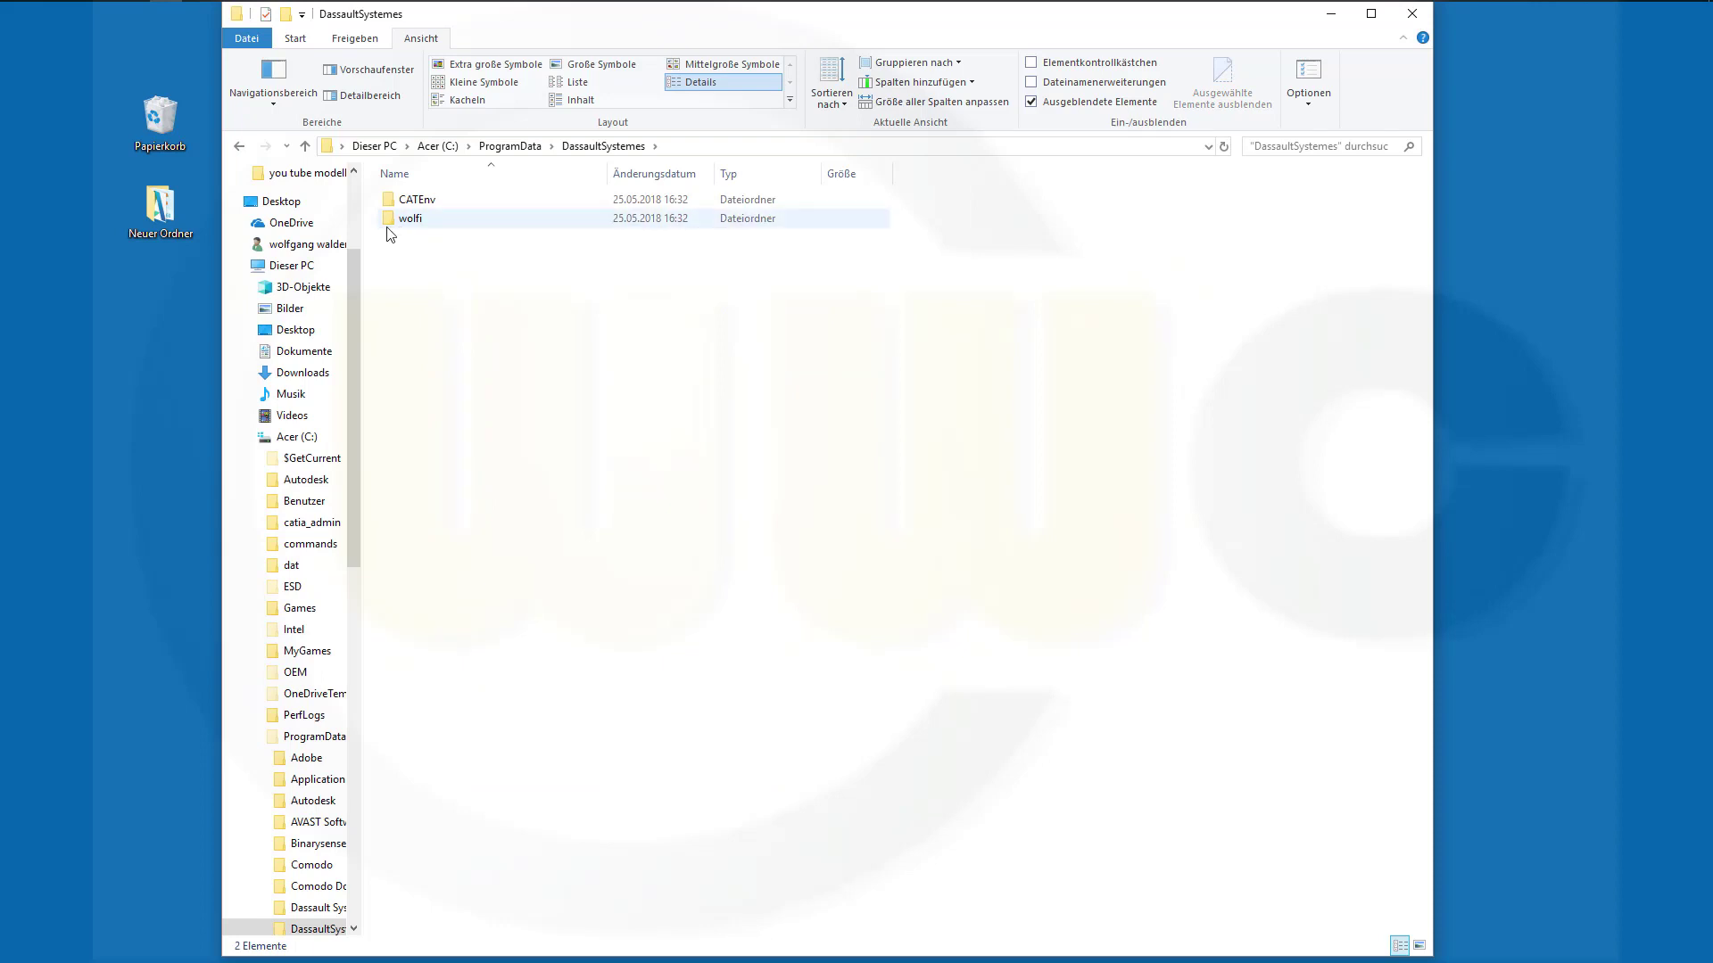
{"action": "right_click", "coordinate": [412, 227]}
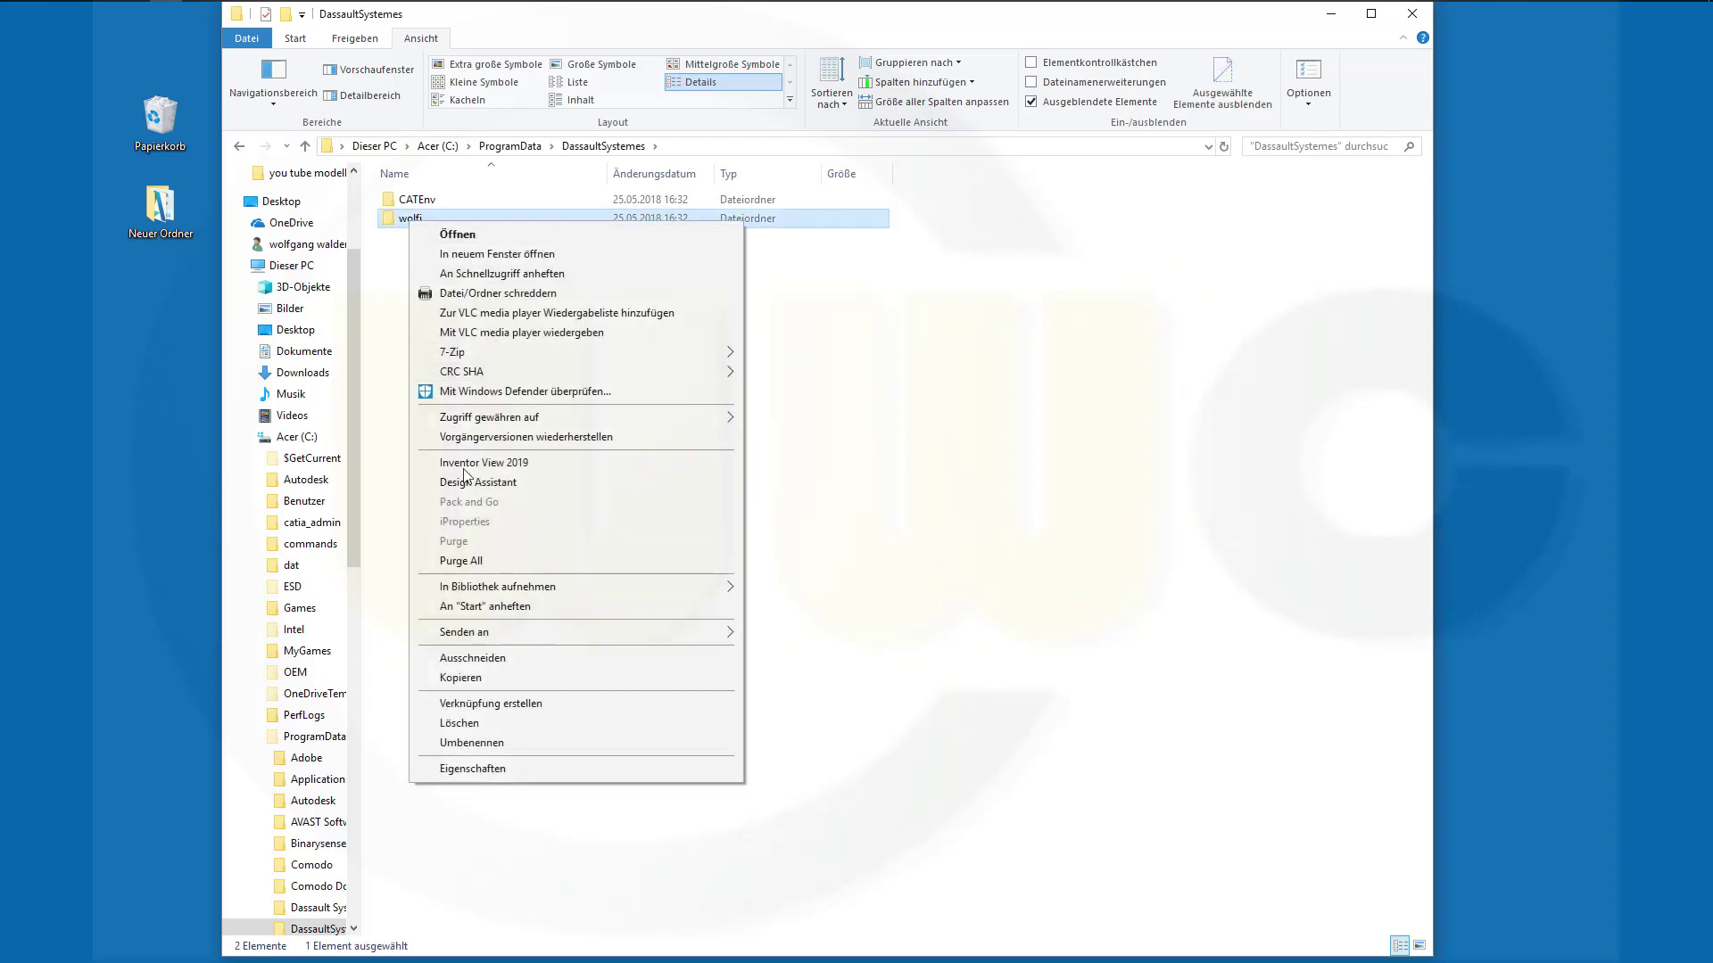
{"action": "left_click", "coordinate": [442, 722]}
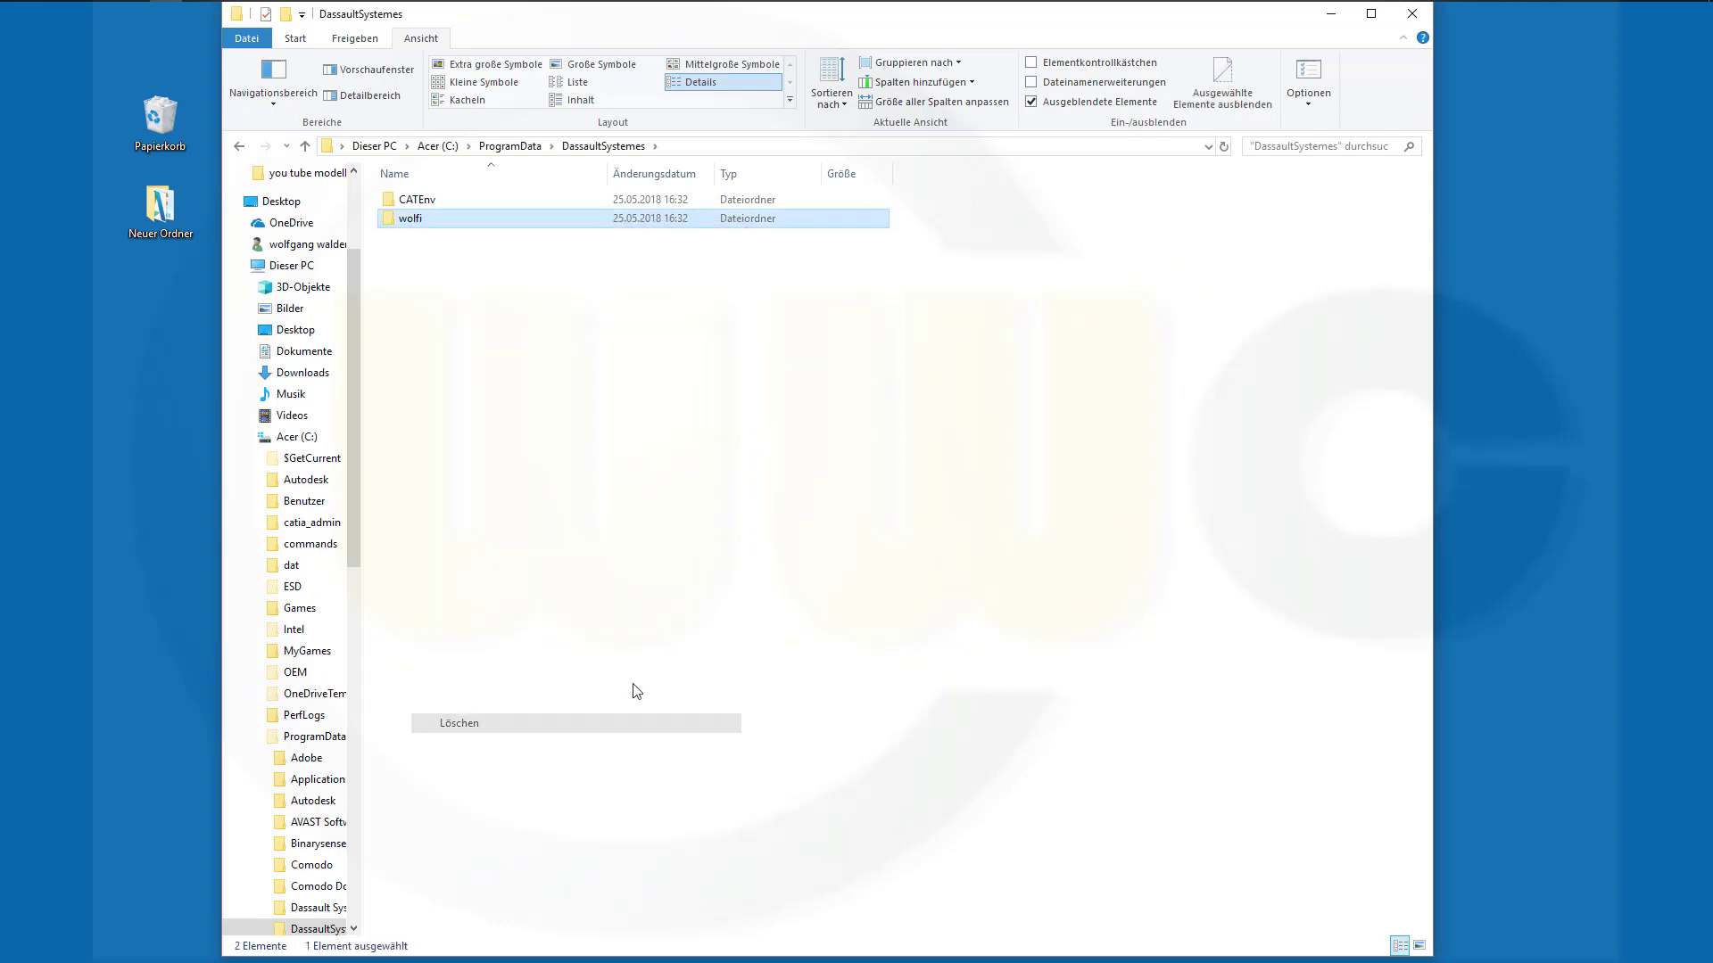
Copy the CATIA_P3.V5R21.B21 environment file from the CATEnv folder.
{"action": "double_click", "coordinate": [416, 200]}
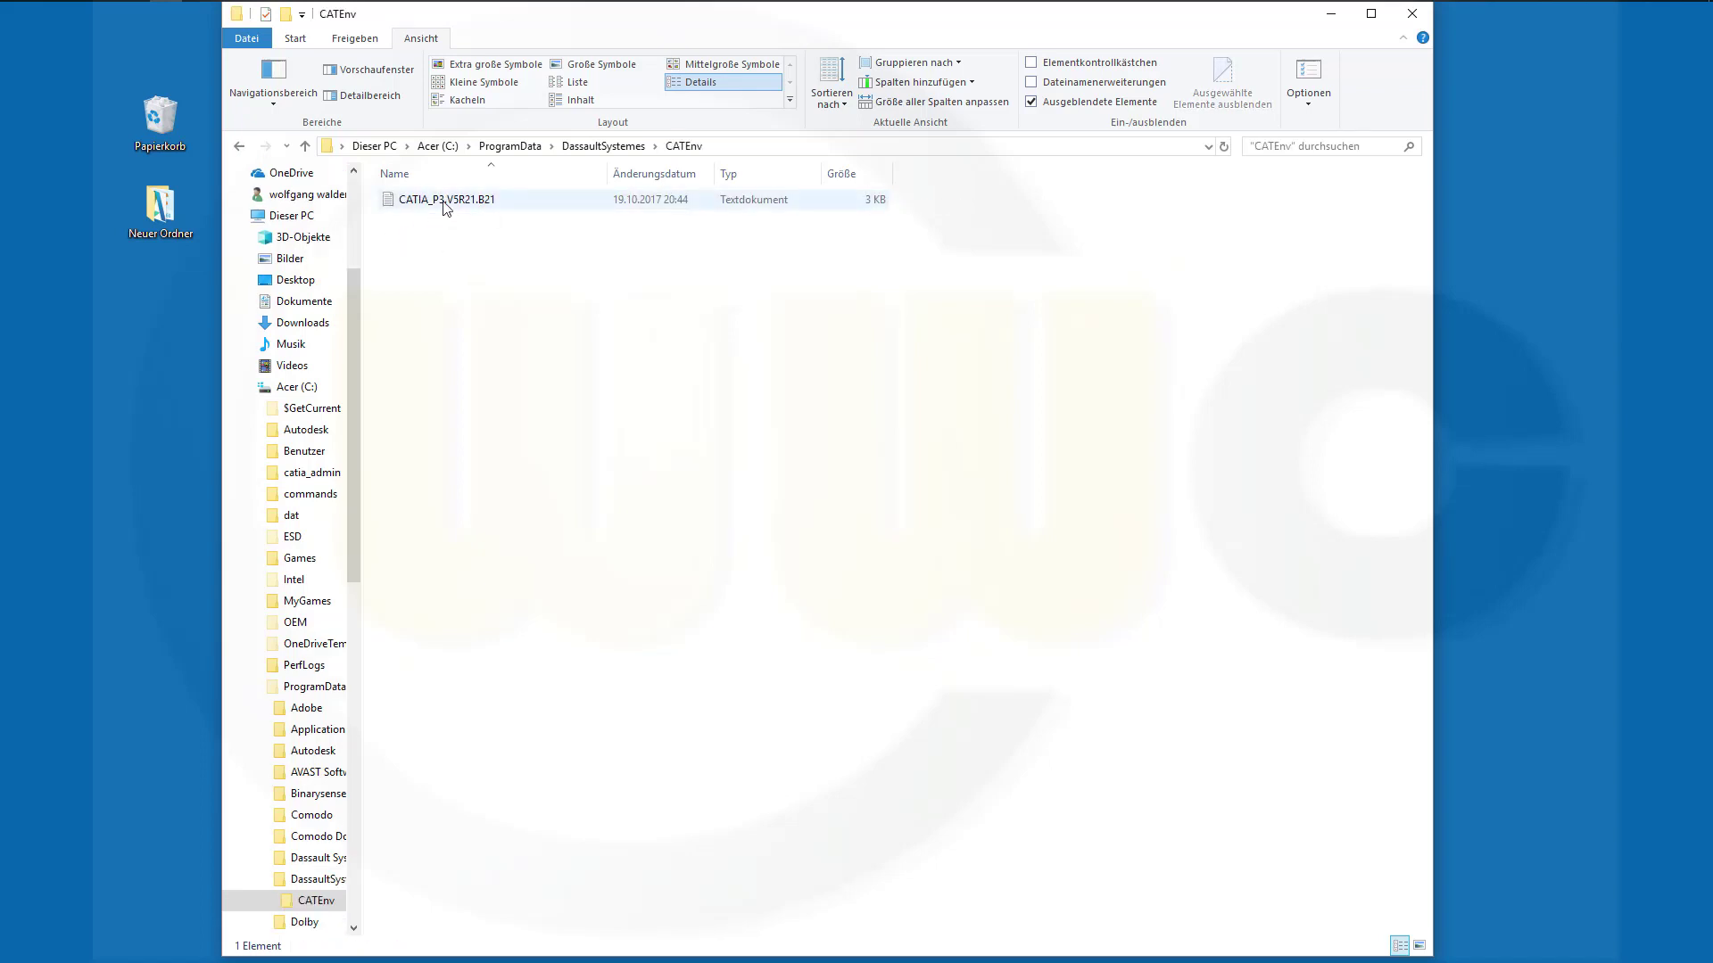
{"action": "left_click", "coordinate": [444, 203]}
{"action": "right_click", "coordinate": [443, 202]}
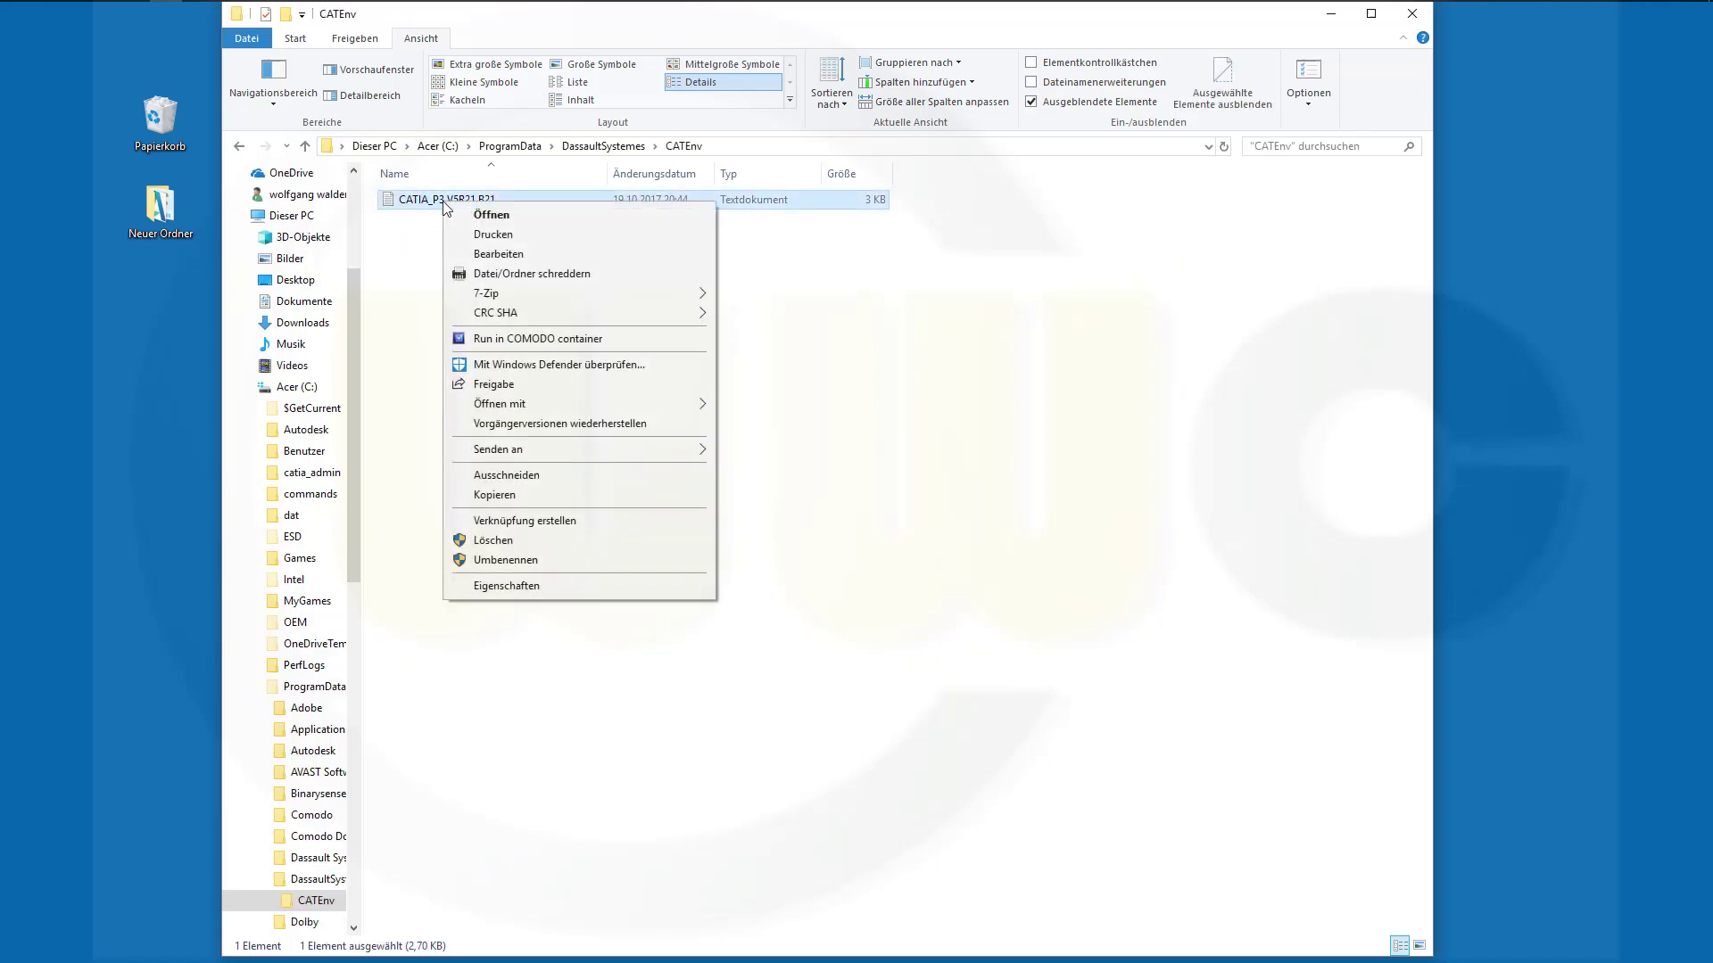
{"action": "left_click", "coordinate": [522, 494]}
Create a new folder named AdminEnv in DassaultSystemes.
{"action": "key", "text": "BackSpace"}
{"action": "right_click", "coordinate": [507, 365]}
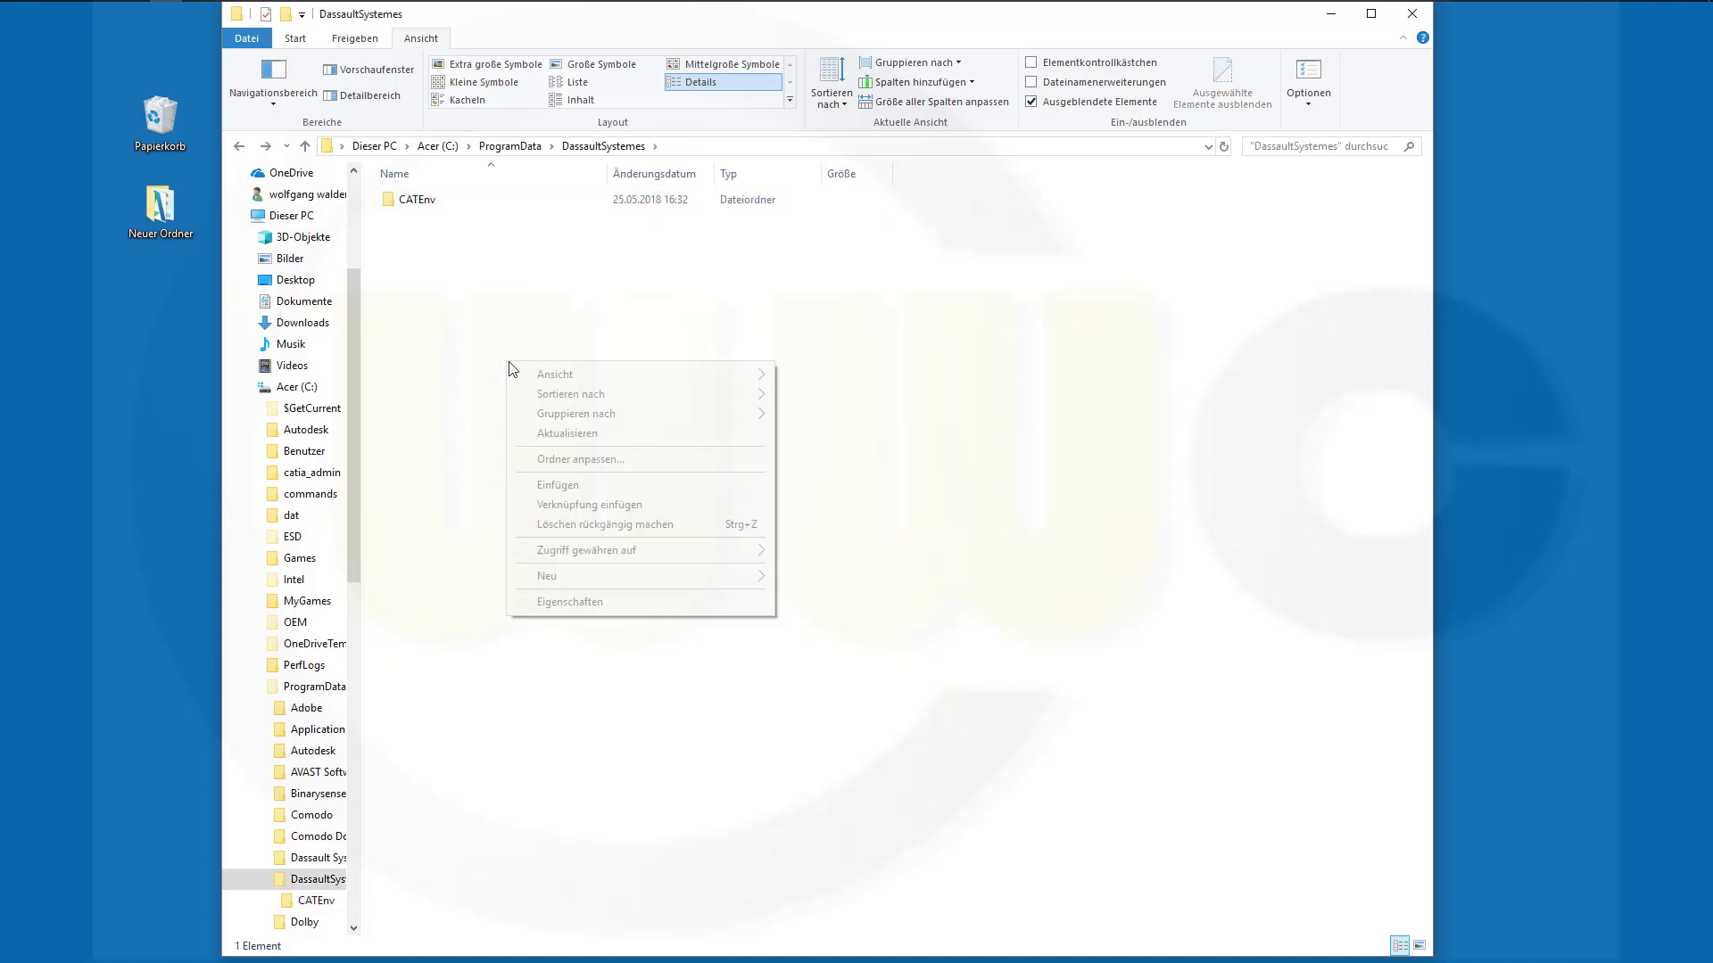
{"action": "mouse_move", "coordinate": [569, 576]}
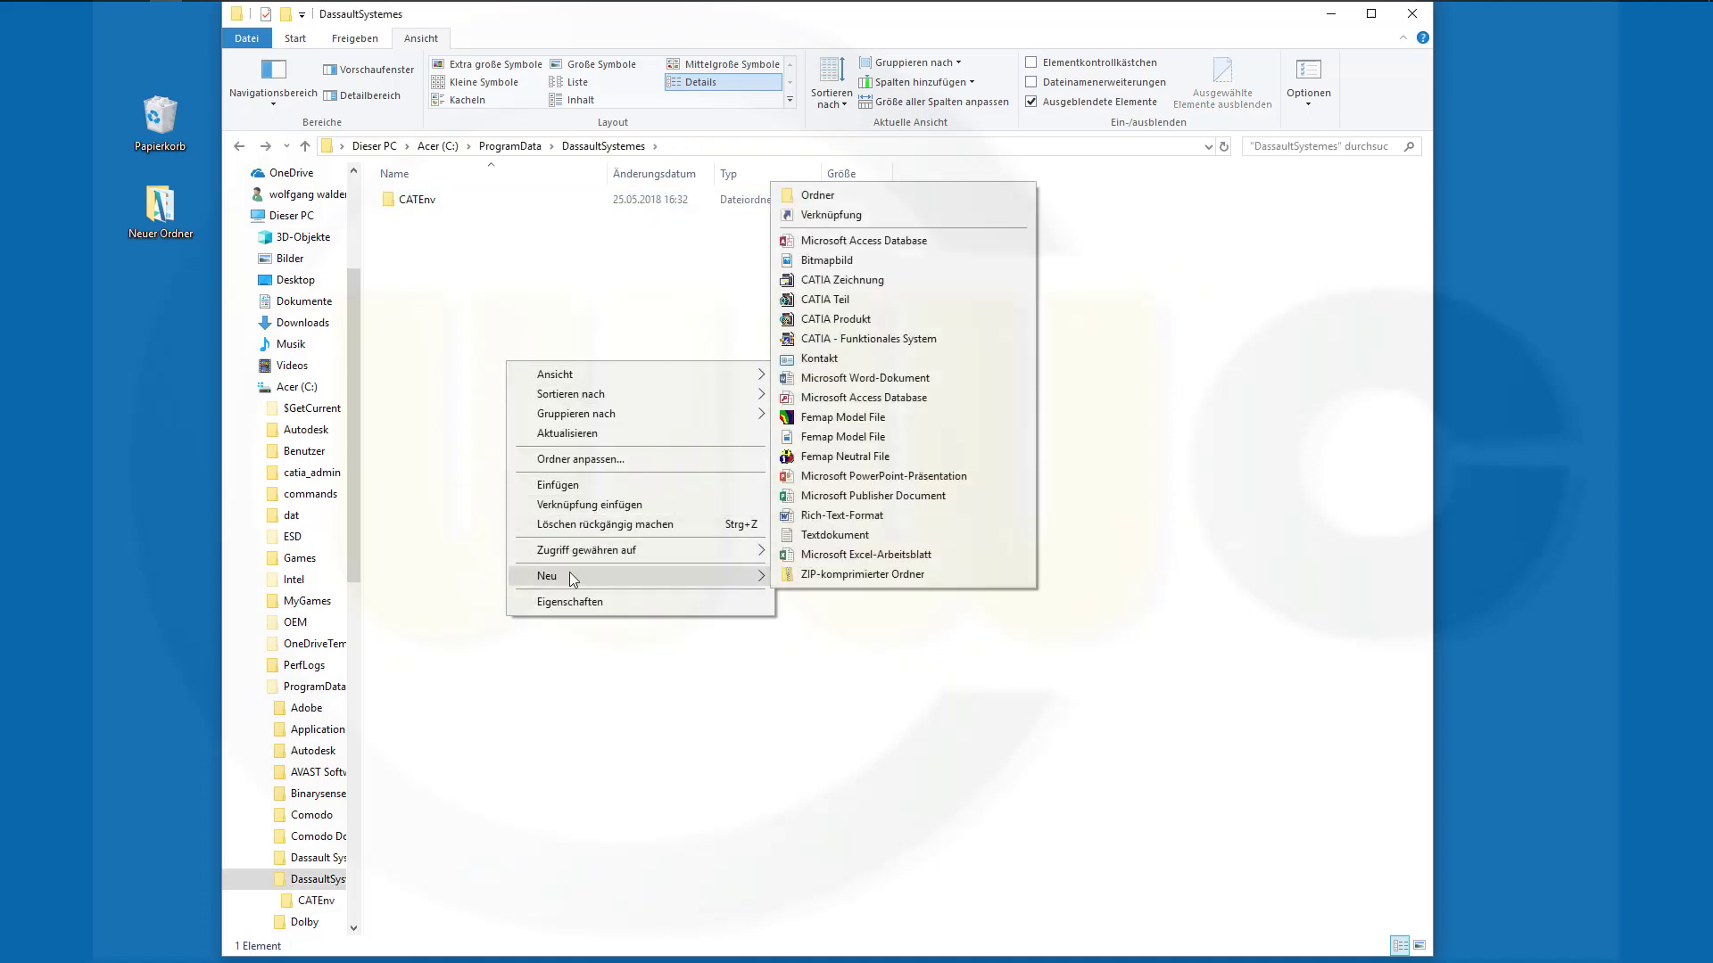
{"action": "left_click", "coordinate": [834, 204]}
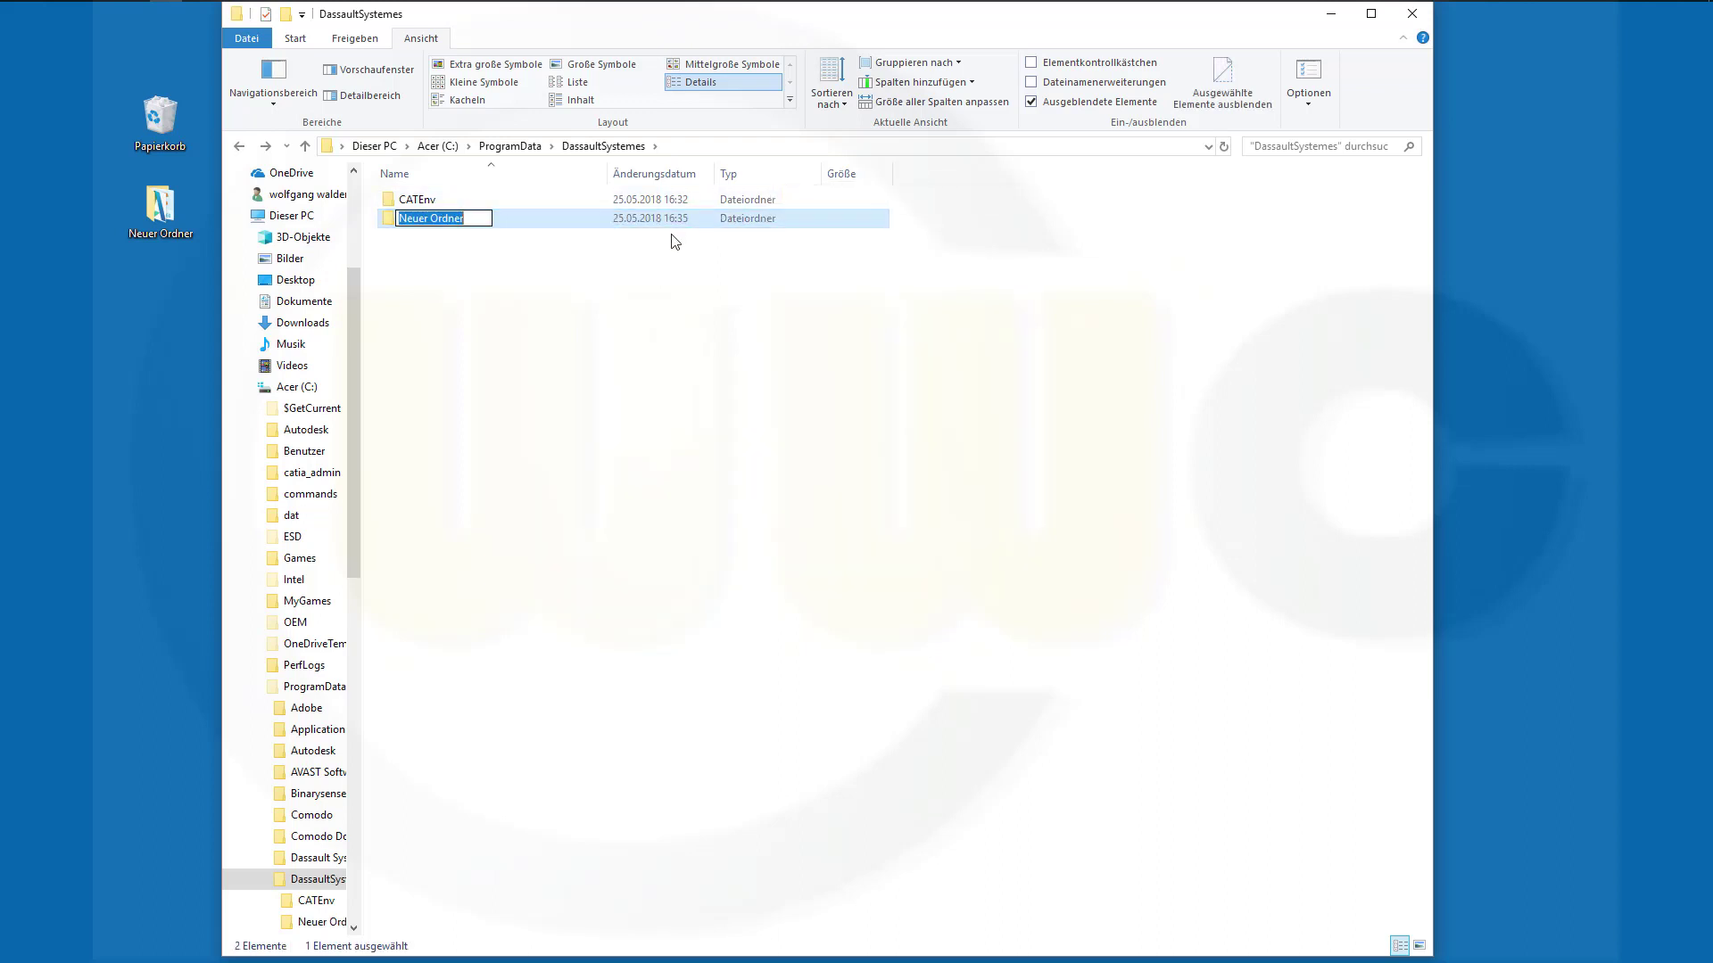
{"action": "type", "text": "admin"}
{"action": "key", "text": "Home"}
{"action": "key", "text": "Delete"}
{"action": "type", "text": "A"}
{"action": "key", "text": "End"}
{"action": "type", "text": "Env"}
{"action": "key", "text": "Return"}
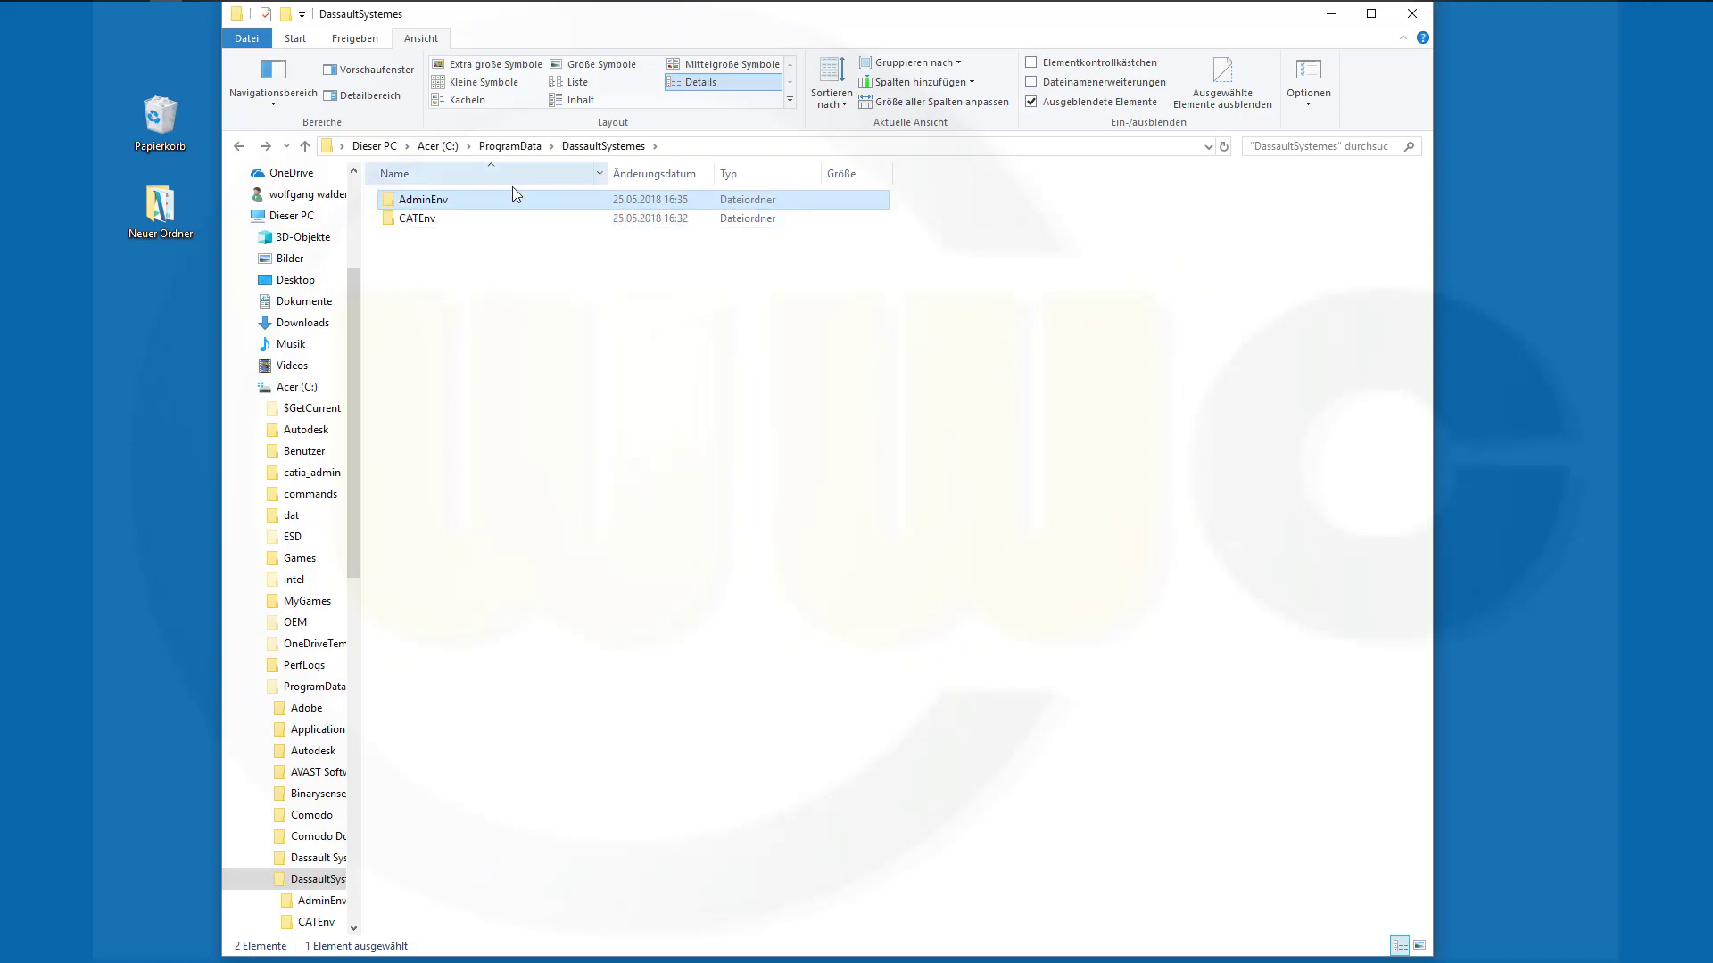
Paste the environment file into AdminEnv and open it for editing.
{"action": "double_click", "coordinate": [418, 202]}
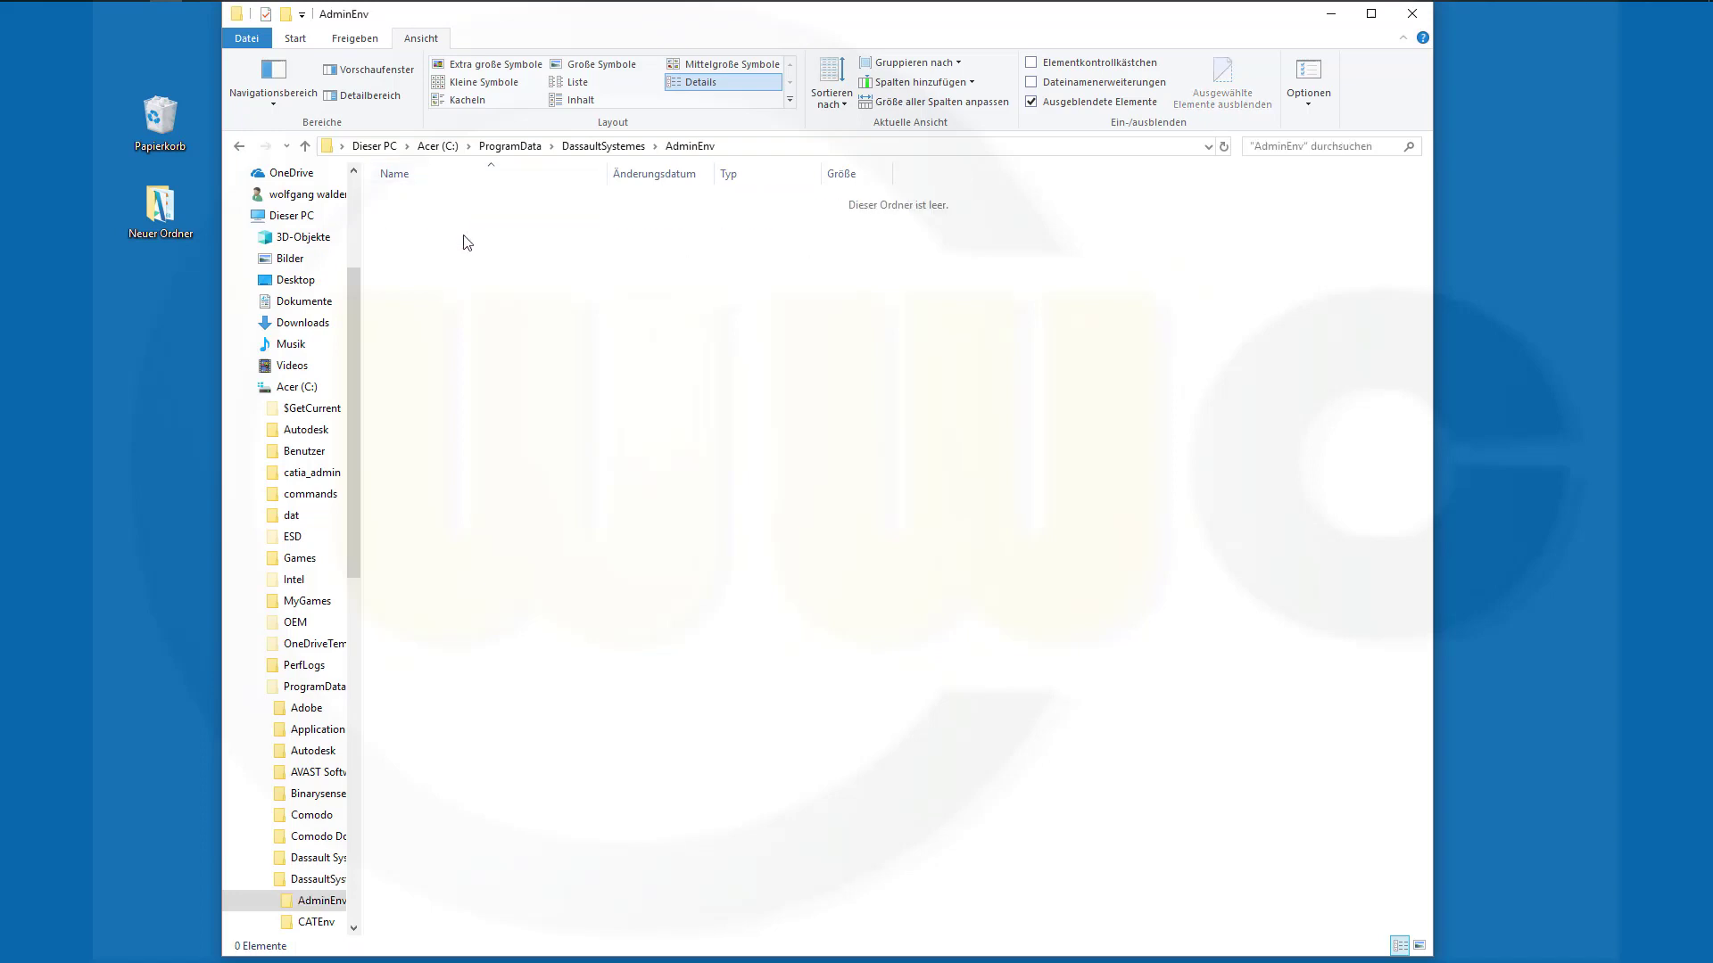
{"action": "right_click", "coordinate": [463, 235]}
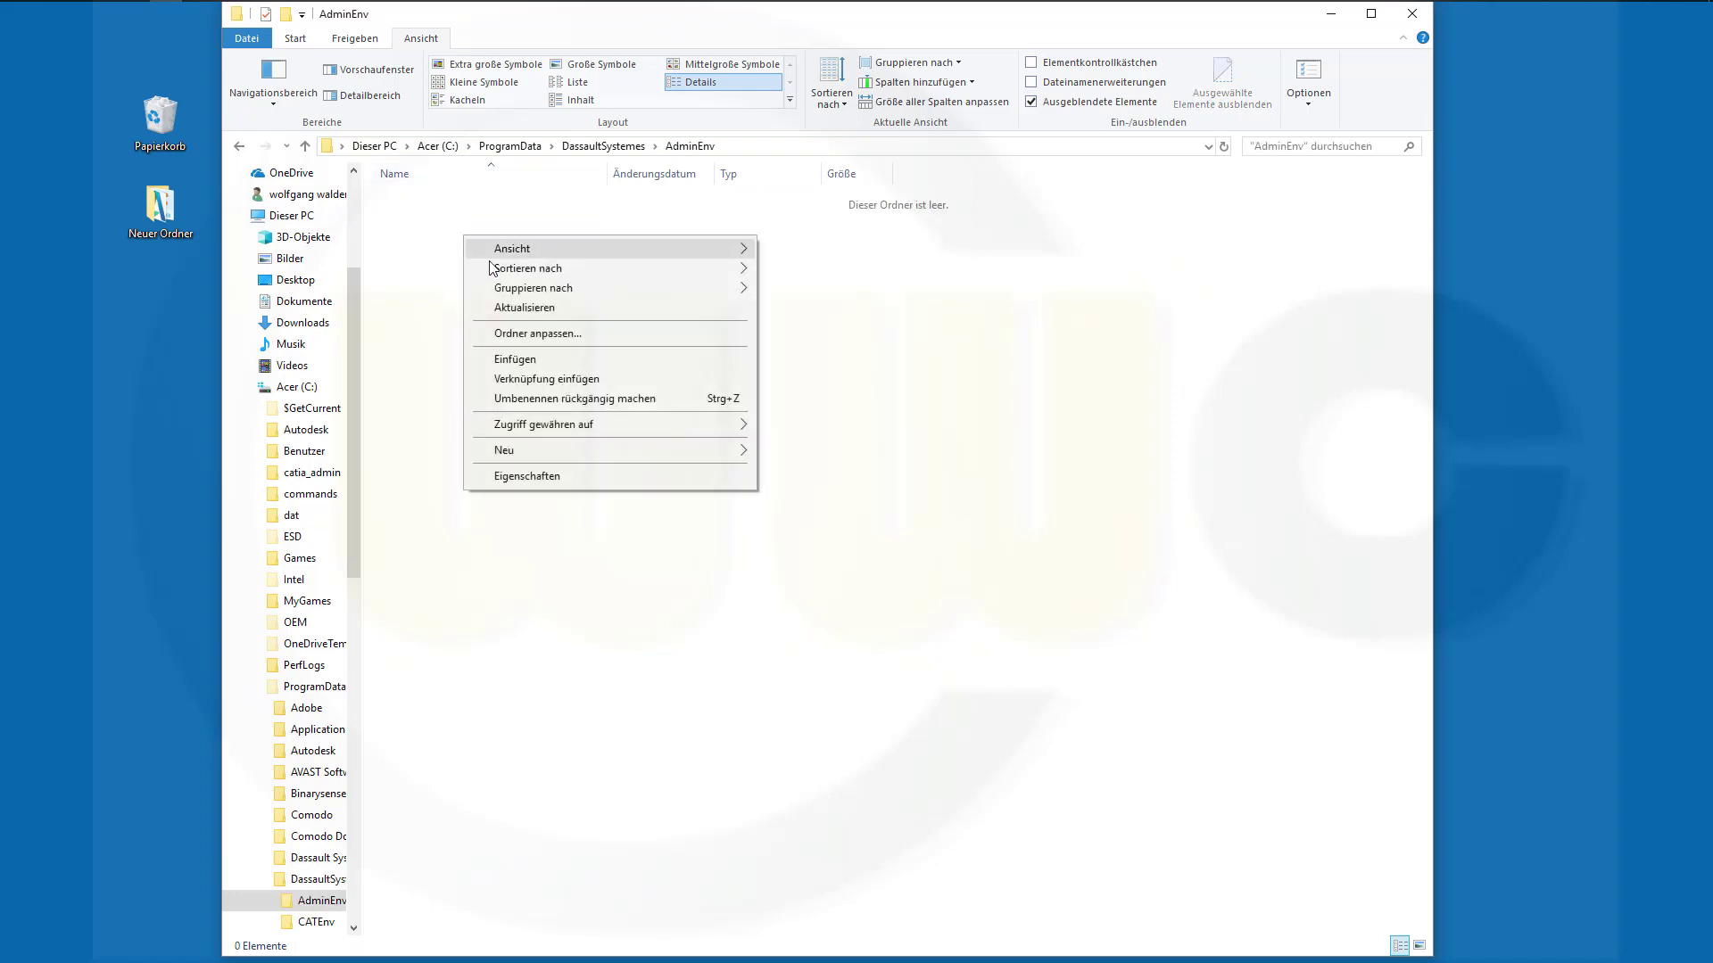
{"action": "left_click", "coordinate": [537, 358]}
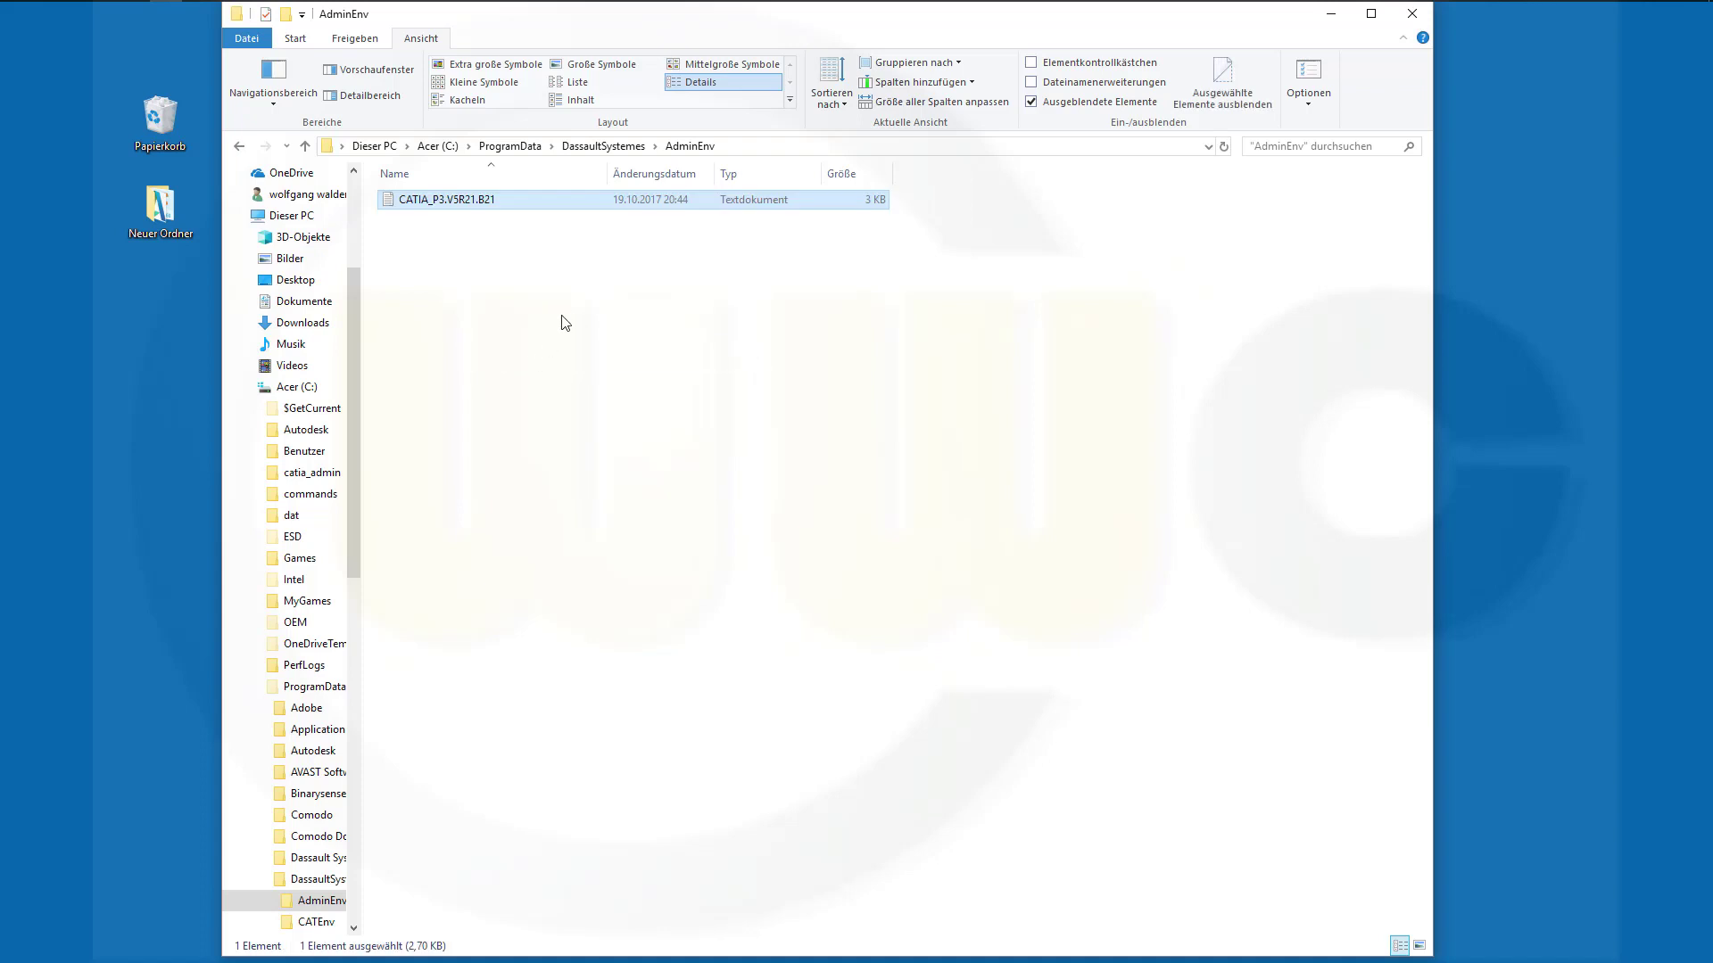
{"action": "double_click", "coordinate": [467, 206]}
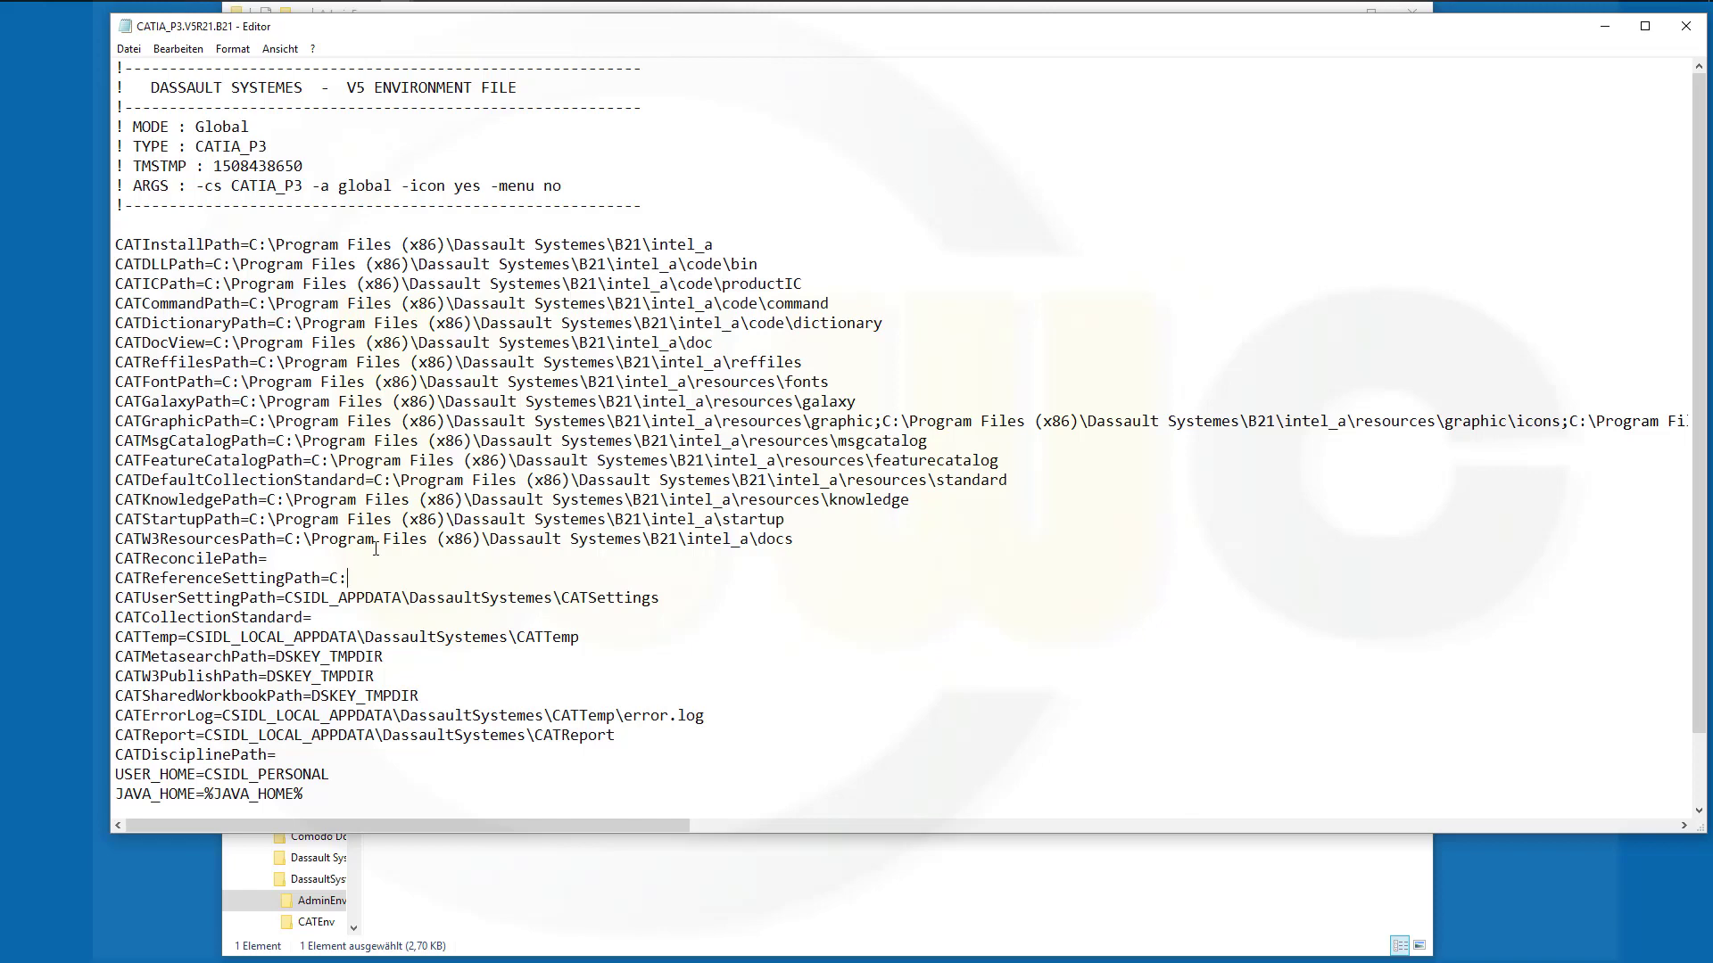
Complete CATReferenceSettingPath as C:\catia_admin, remove the blank line, save, and close Notepad.
{"action": "type", "text": "\\catia"}
{"action": "type", "text": "_admin"}
{"action": "key", "text": "Return"}
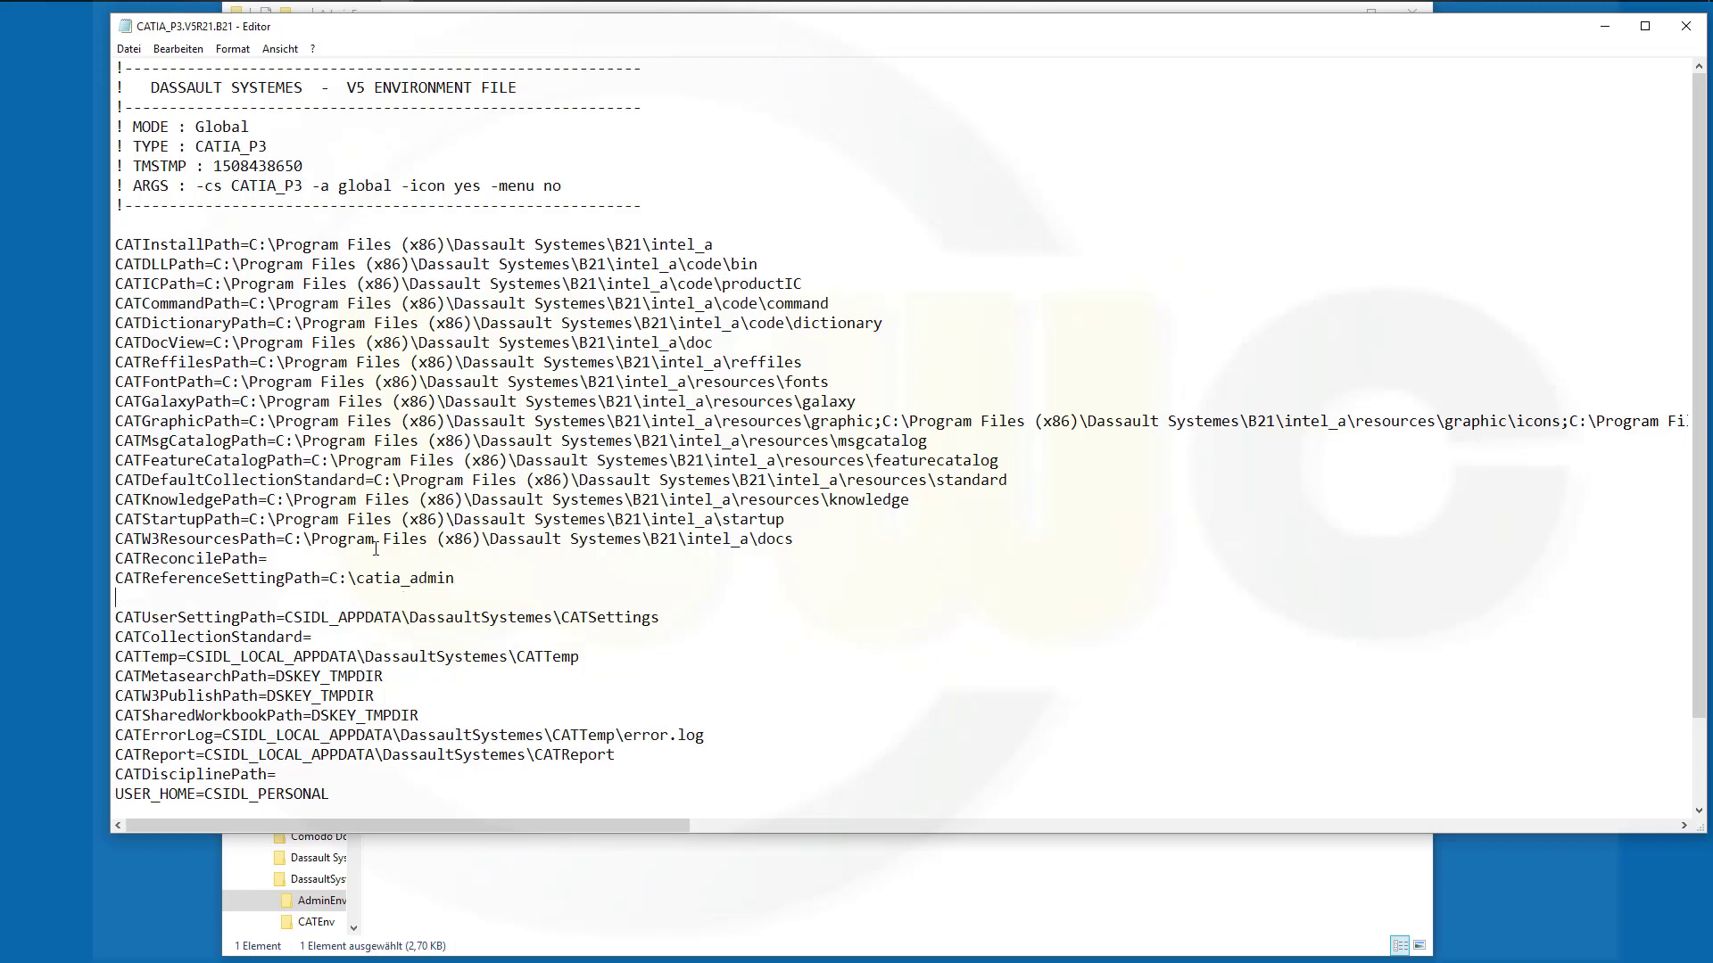
{"action": "key", "text": "BackSpace"}
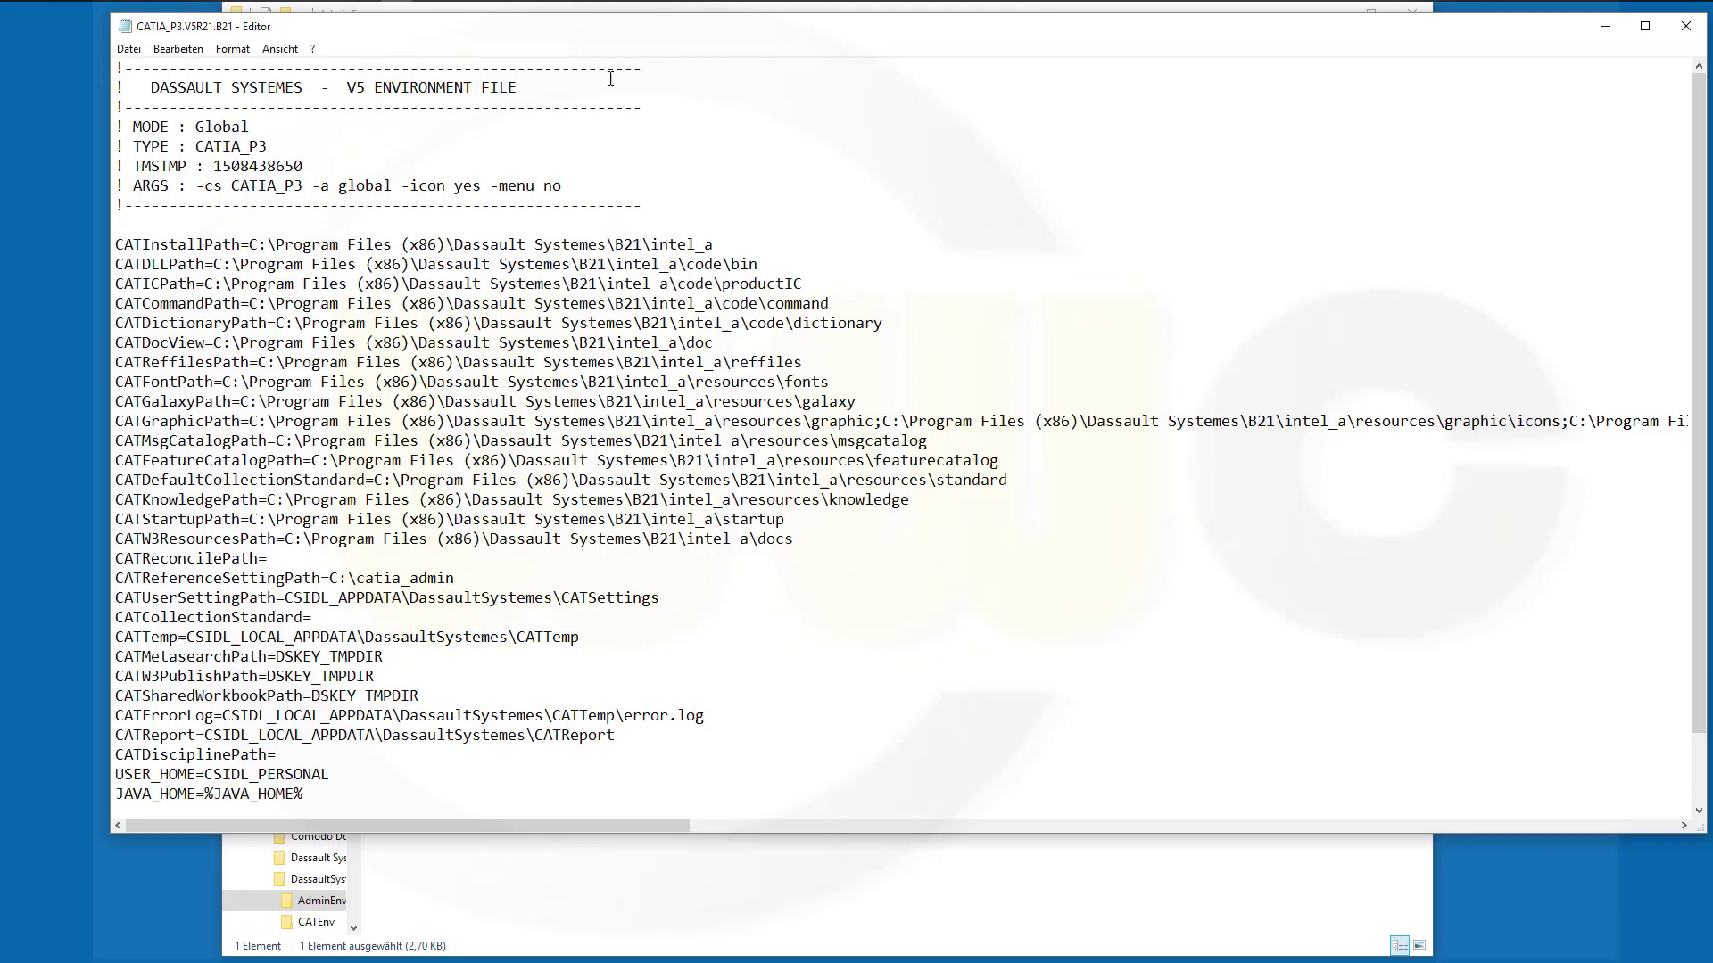
{"action": "left_click", "coordinate": [129, 49]}
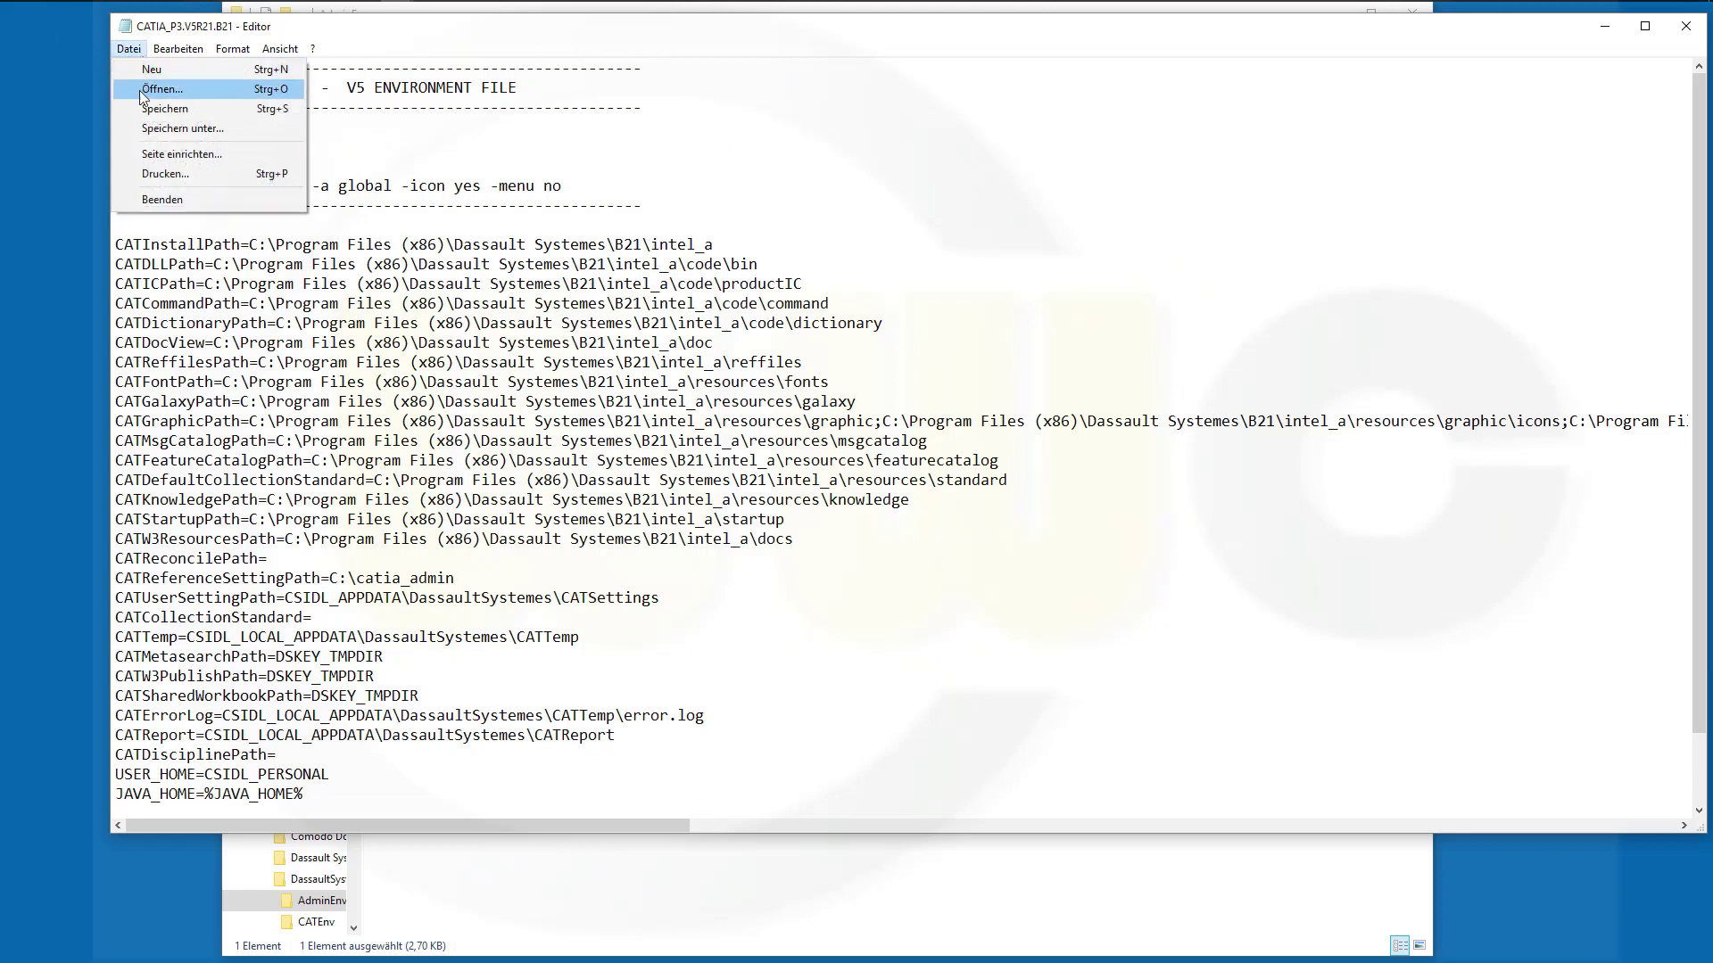
{"action": "left_click", "coordinate": [165, 108]}
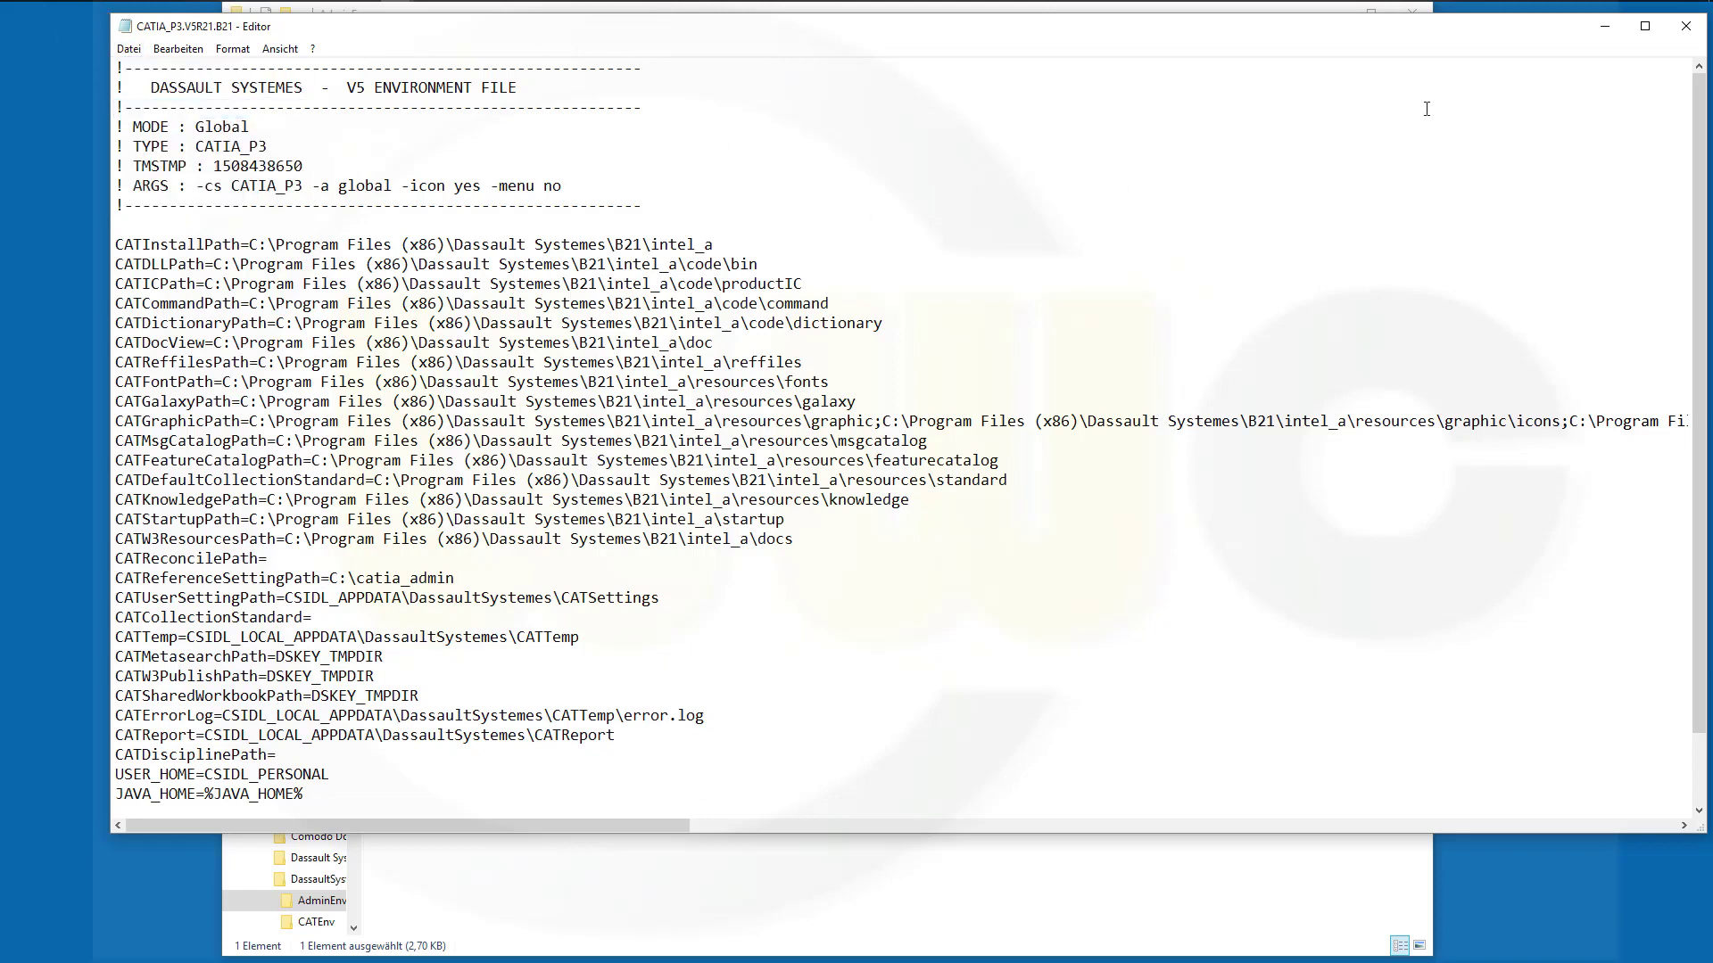
{"action": "left_click", "coordinate": [1686, 26]}
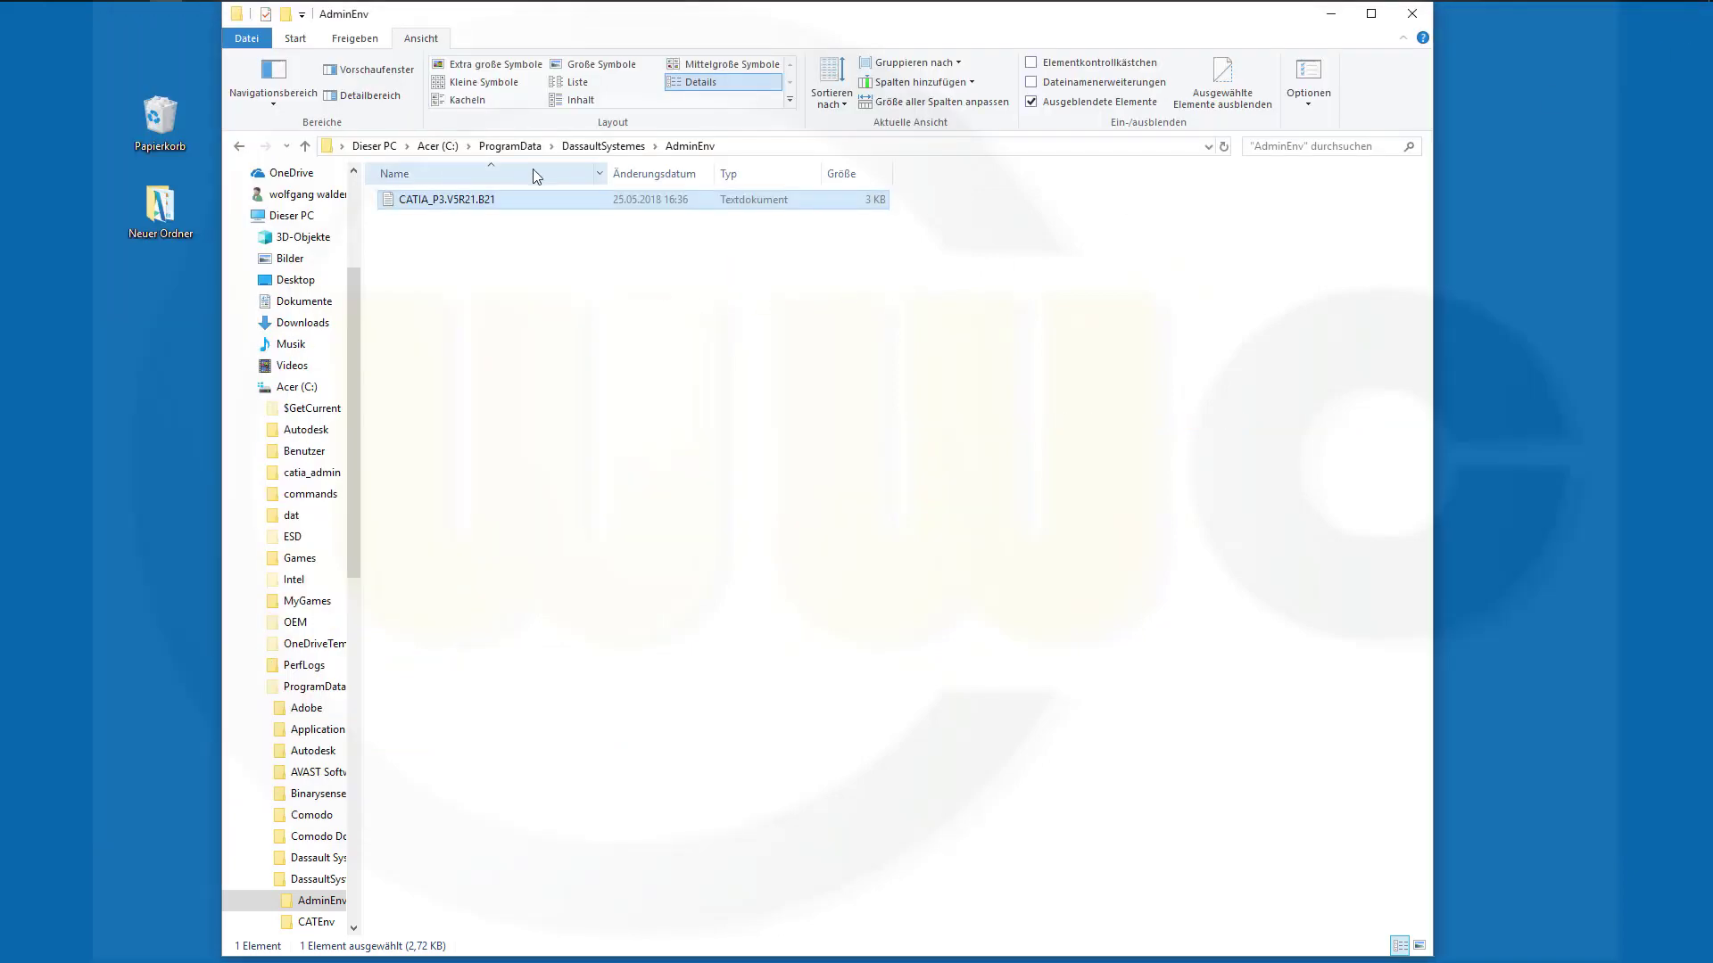
Navigate from AdminEnv up to the Acer (C:) drive, then minimize File Explorer.
{"action": "left_click", "coordinate": [305, 146]}
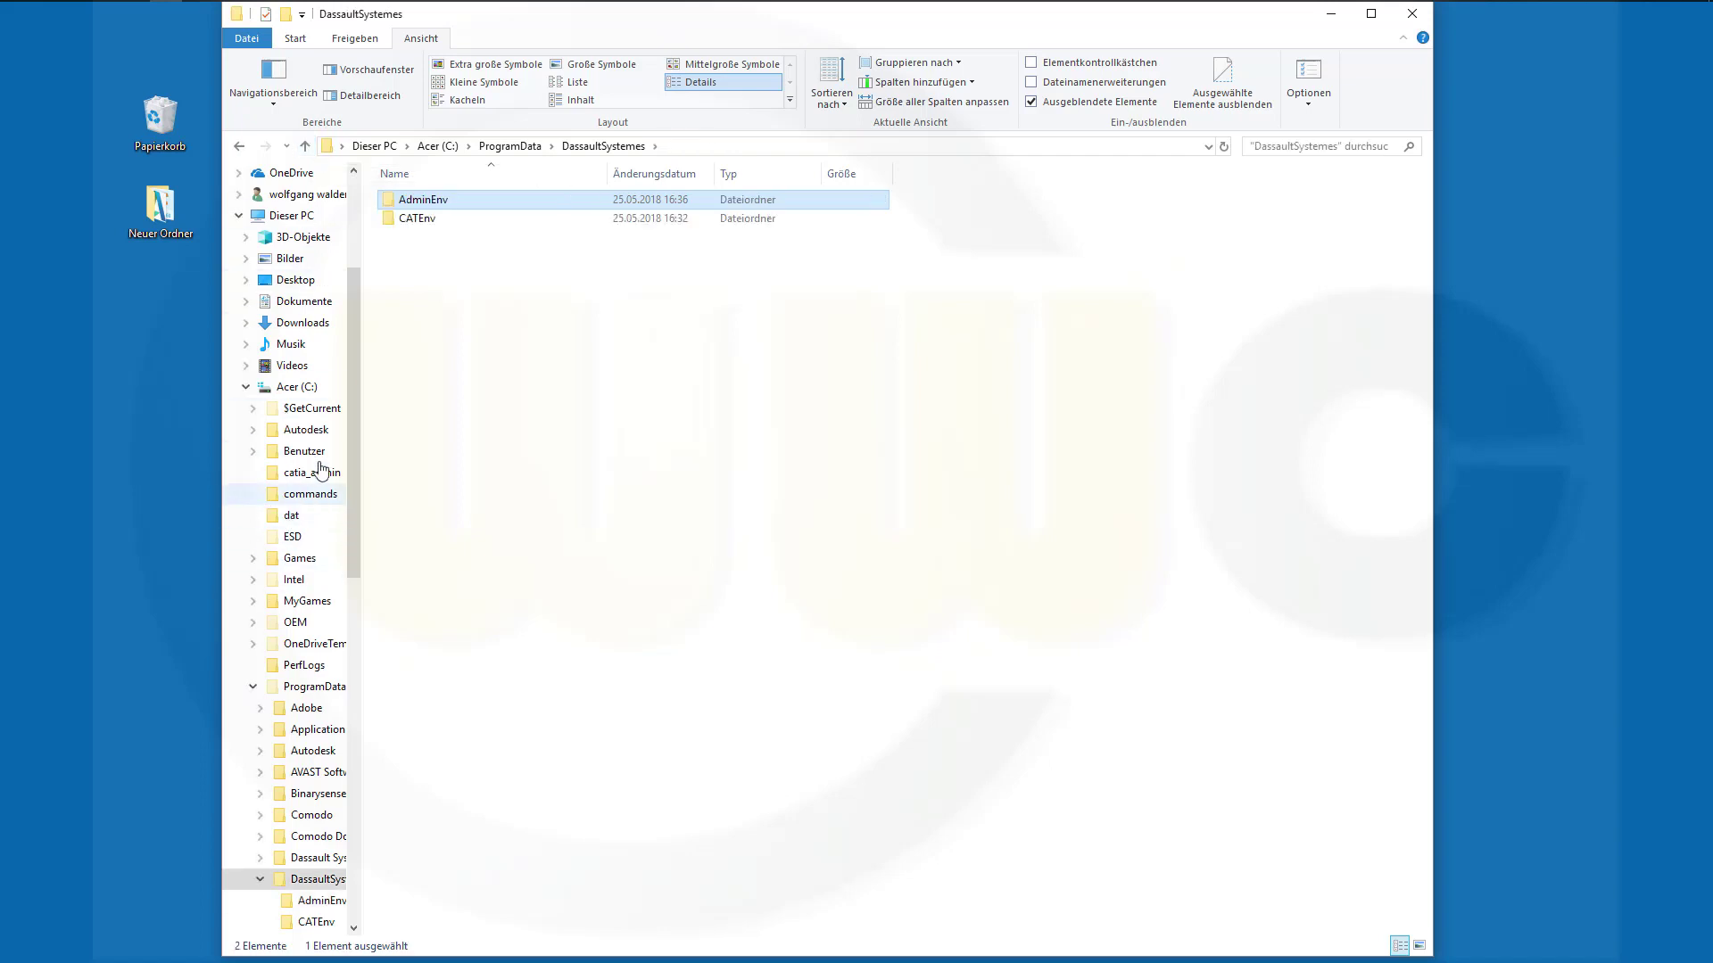
{"action": "left_click", "coordinate": [298, 388]}
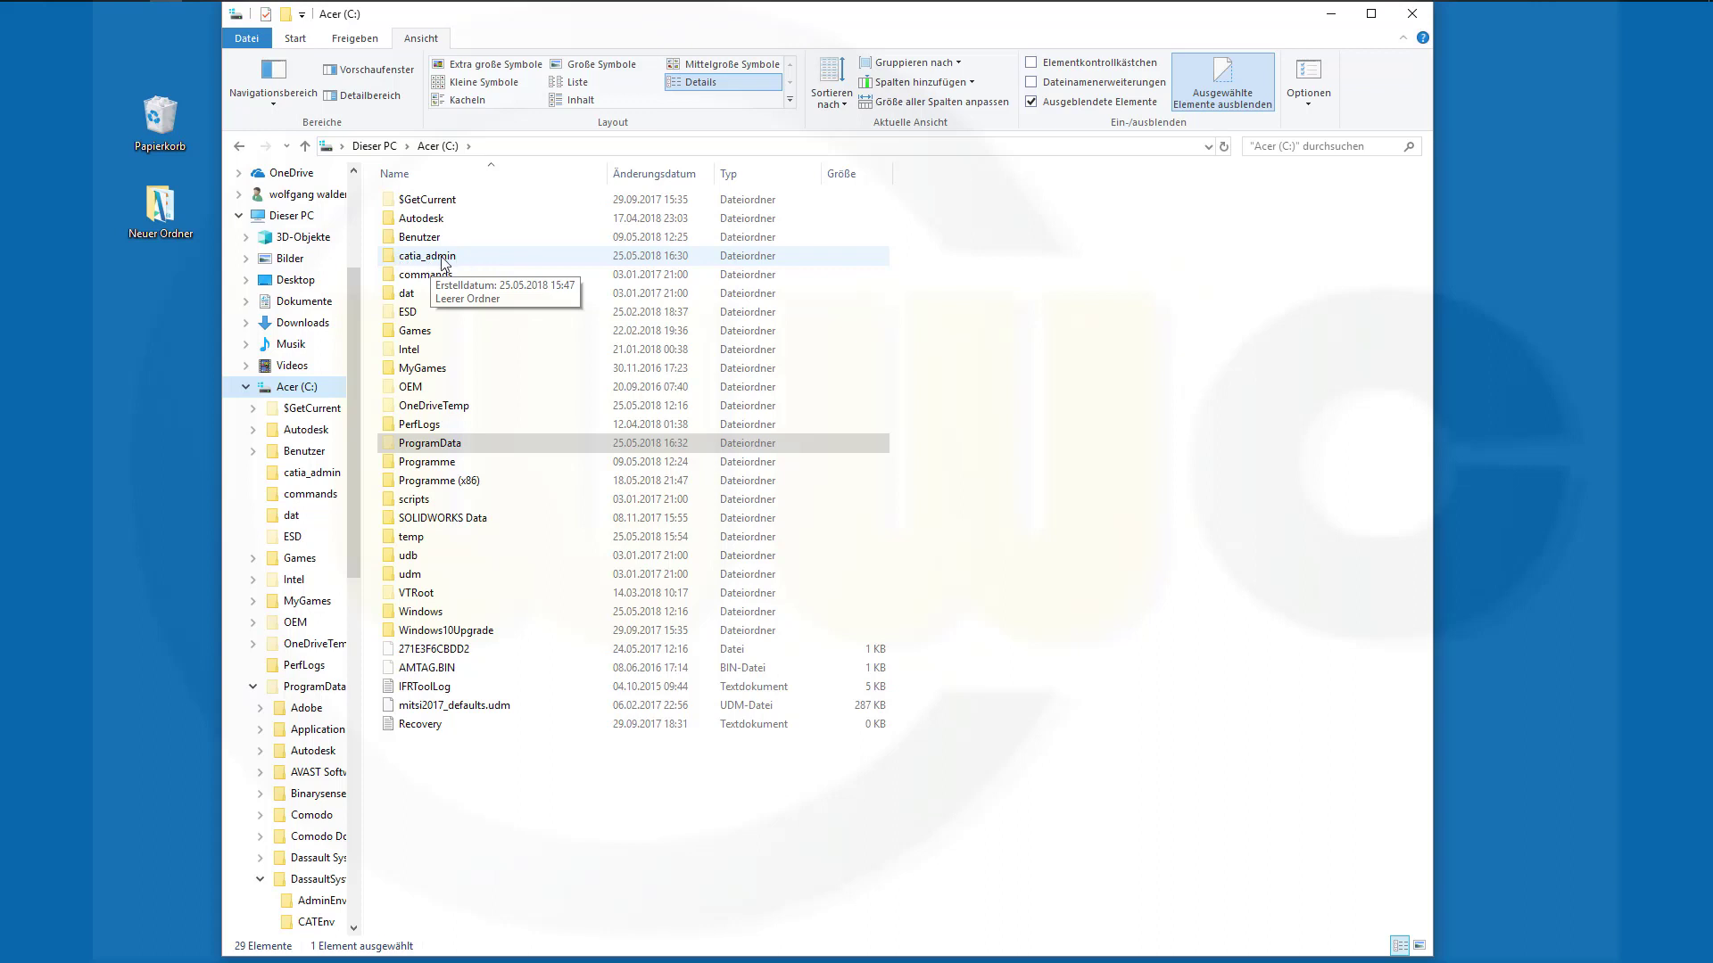
{"action": "left_click", "coordinate": [1022, 387]}
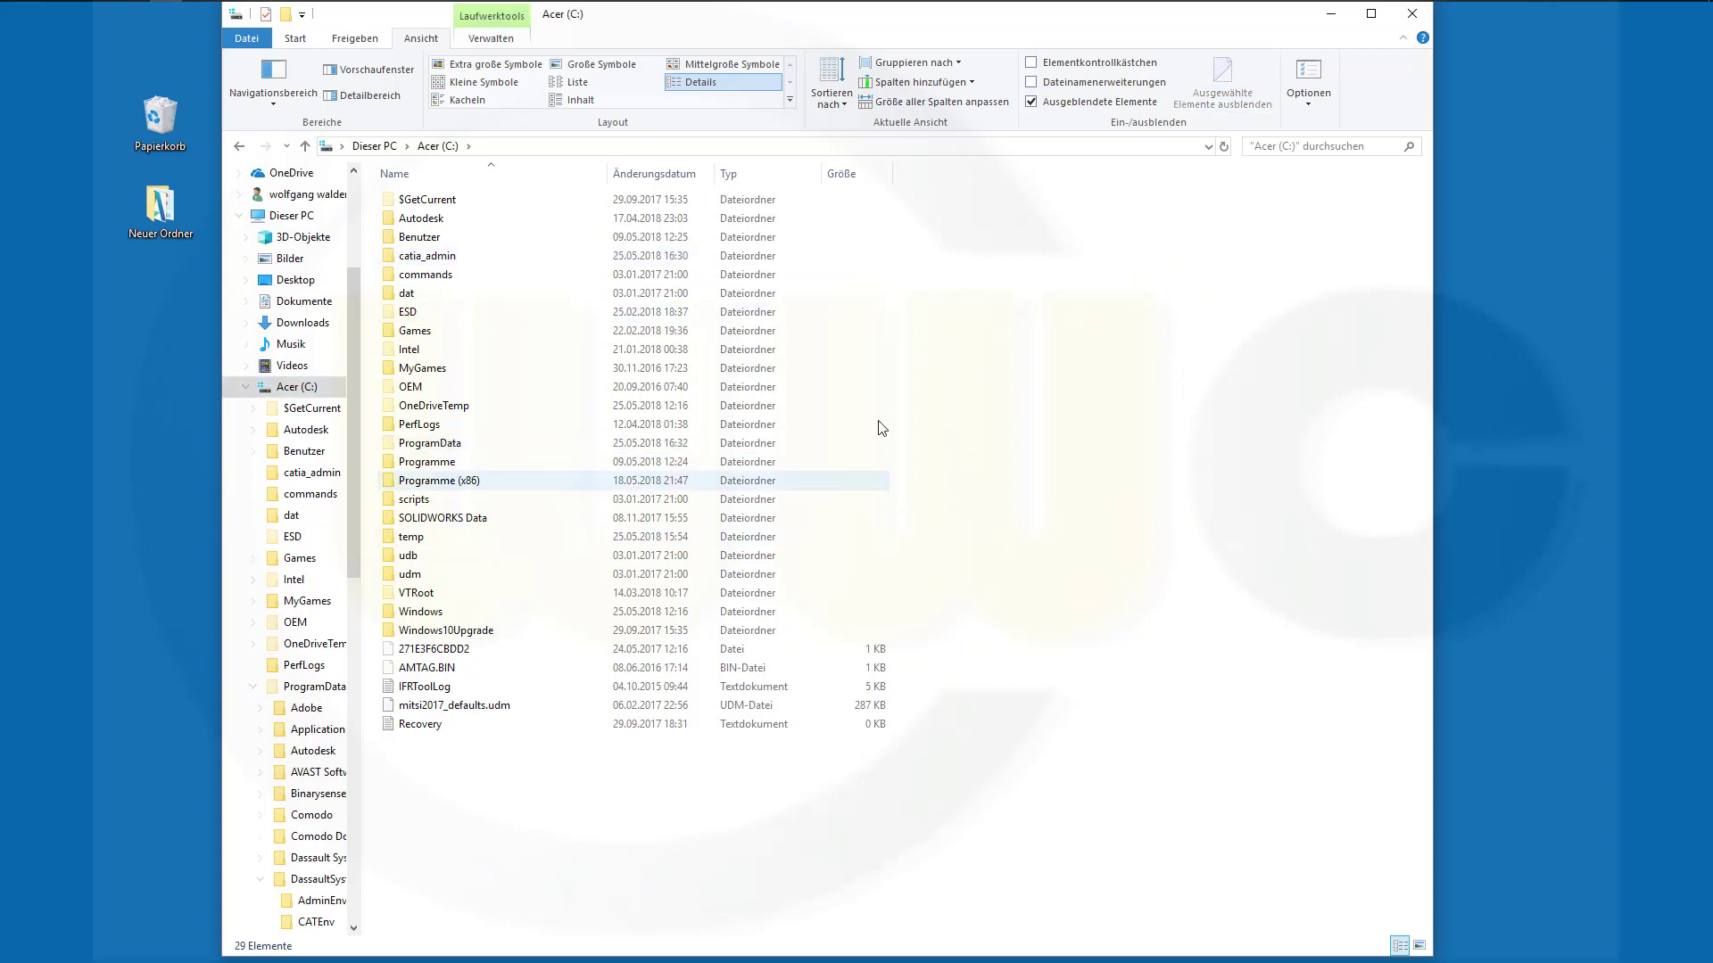
{"action": "left_click", "coordinate": [1330, 16]}
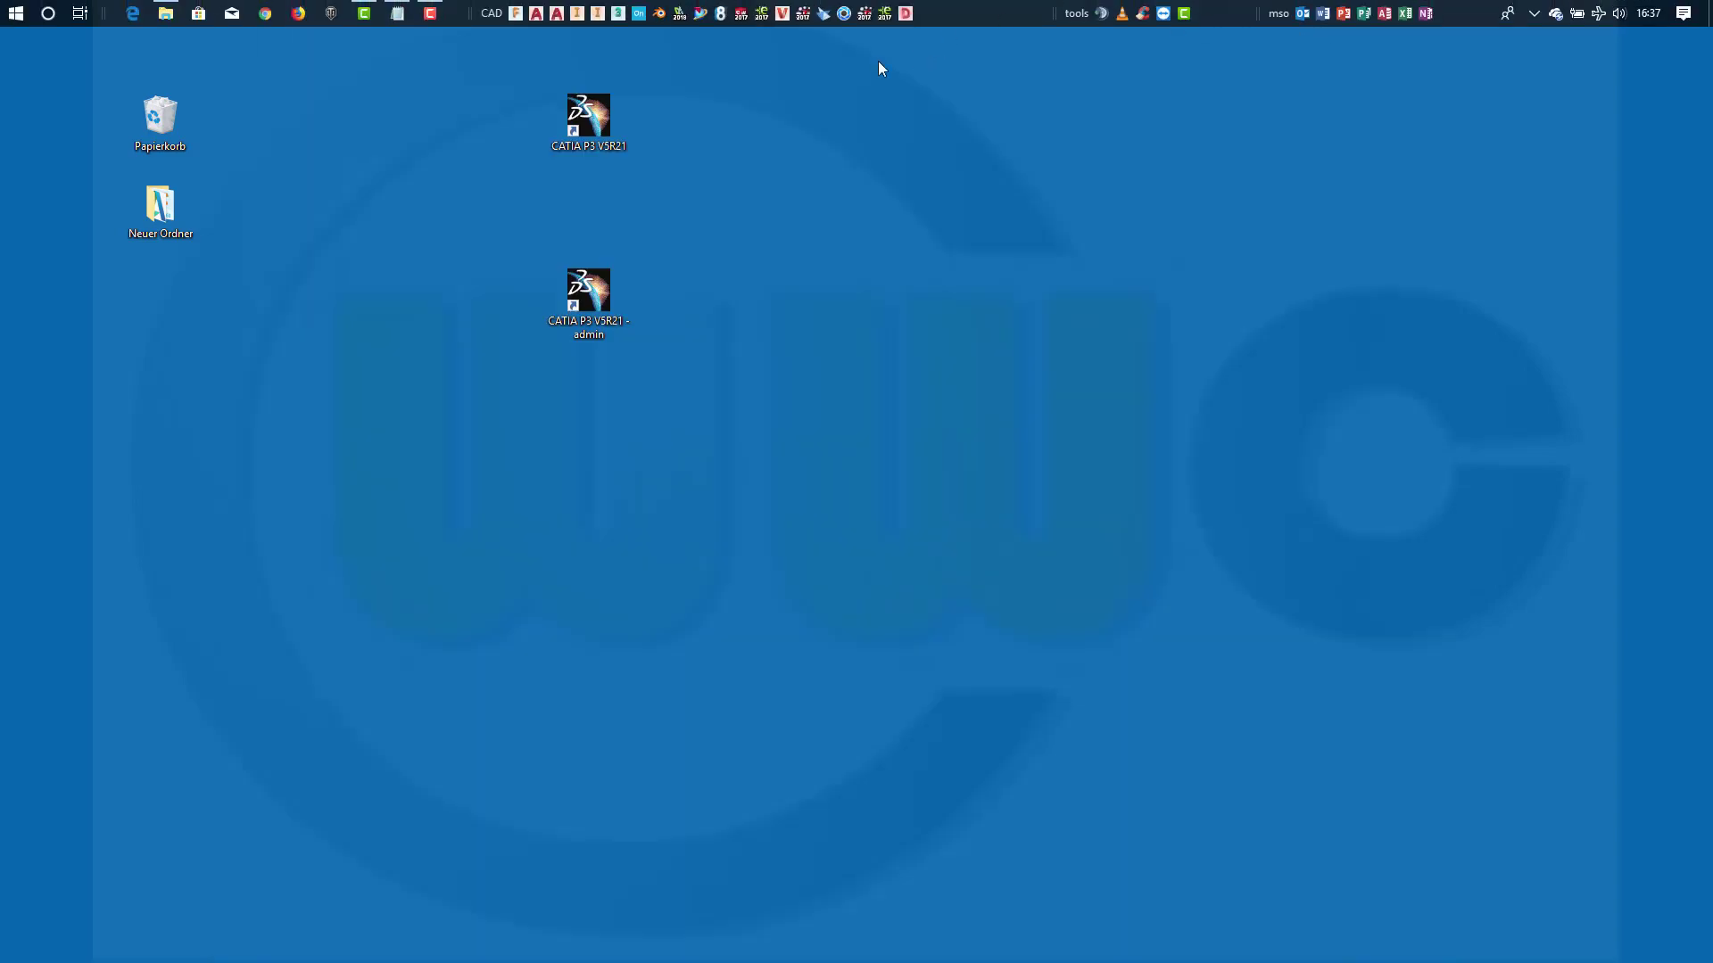
In Notepad, change the command's -direnv folder from CATEnv to AdminEnv.
{"action": "left_click", "coordinate": [398, 18]}
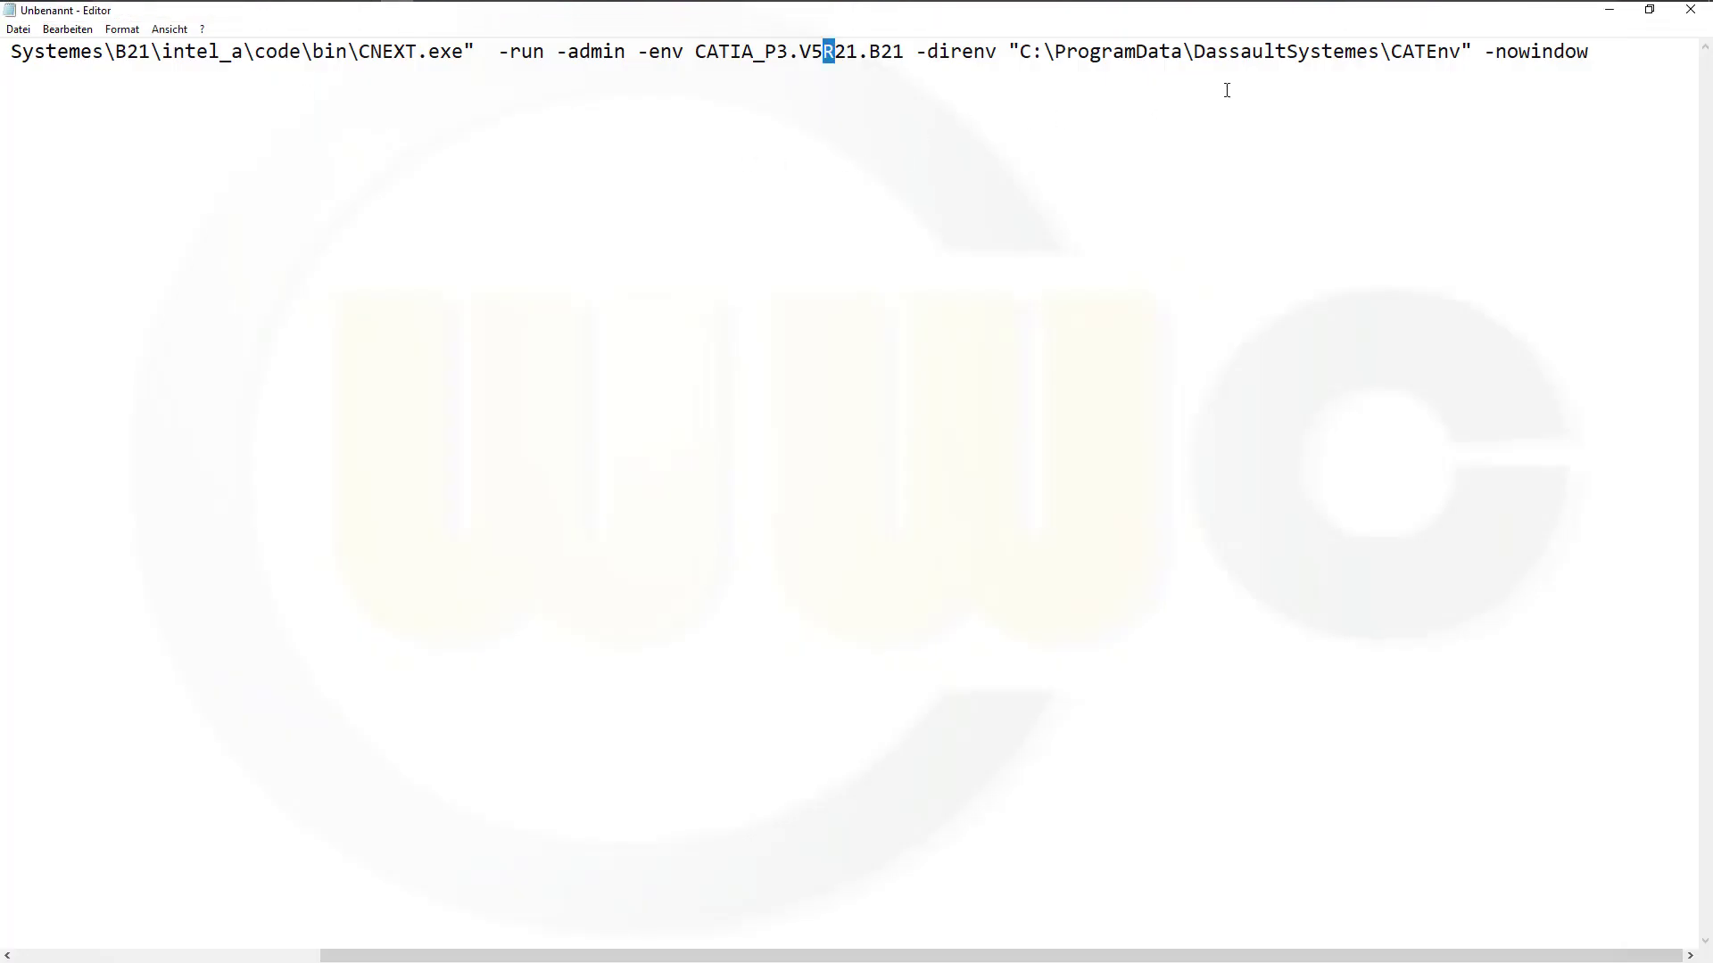
{"action": "left_click", "coordinate": [929, 114]}
{"action": "type", "text": "Admin"}
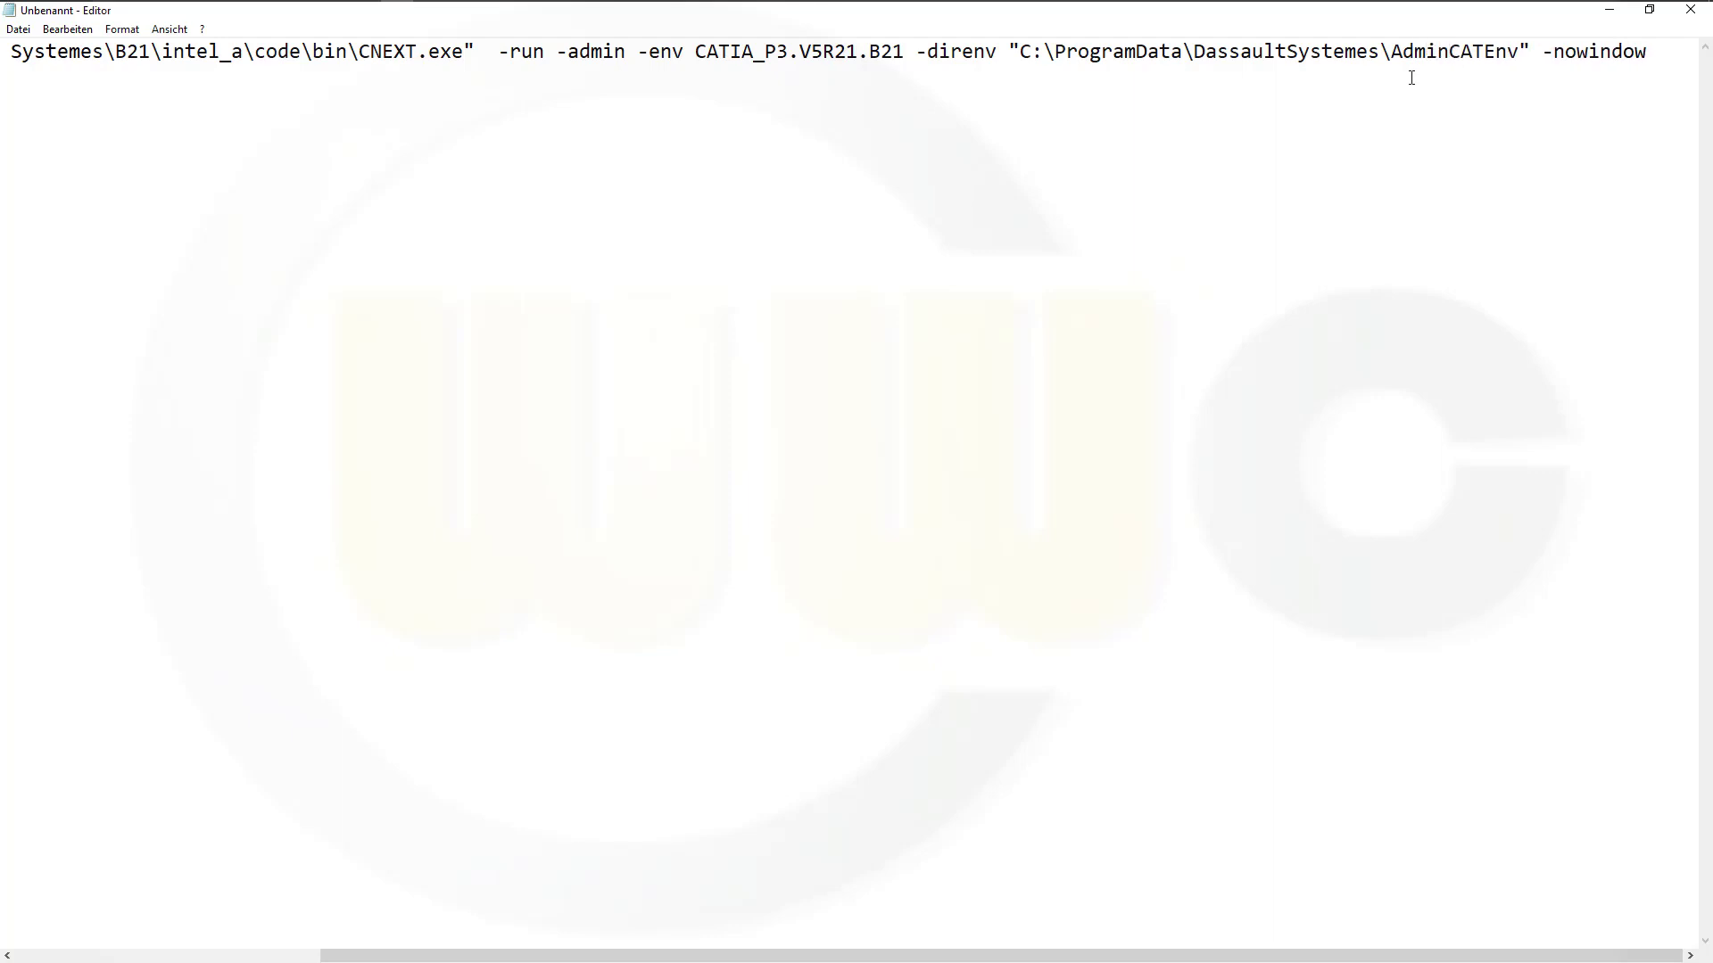
{"action": "type", "text": "Env"}
{"action": "key", "text": "Delete"}
{"action": "key", "text": "Delete"}
{"action": "key", "text": "Delete"}
{"action": "key", "text": "Delete"}
{"action": "key", "text": "Delete"}
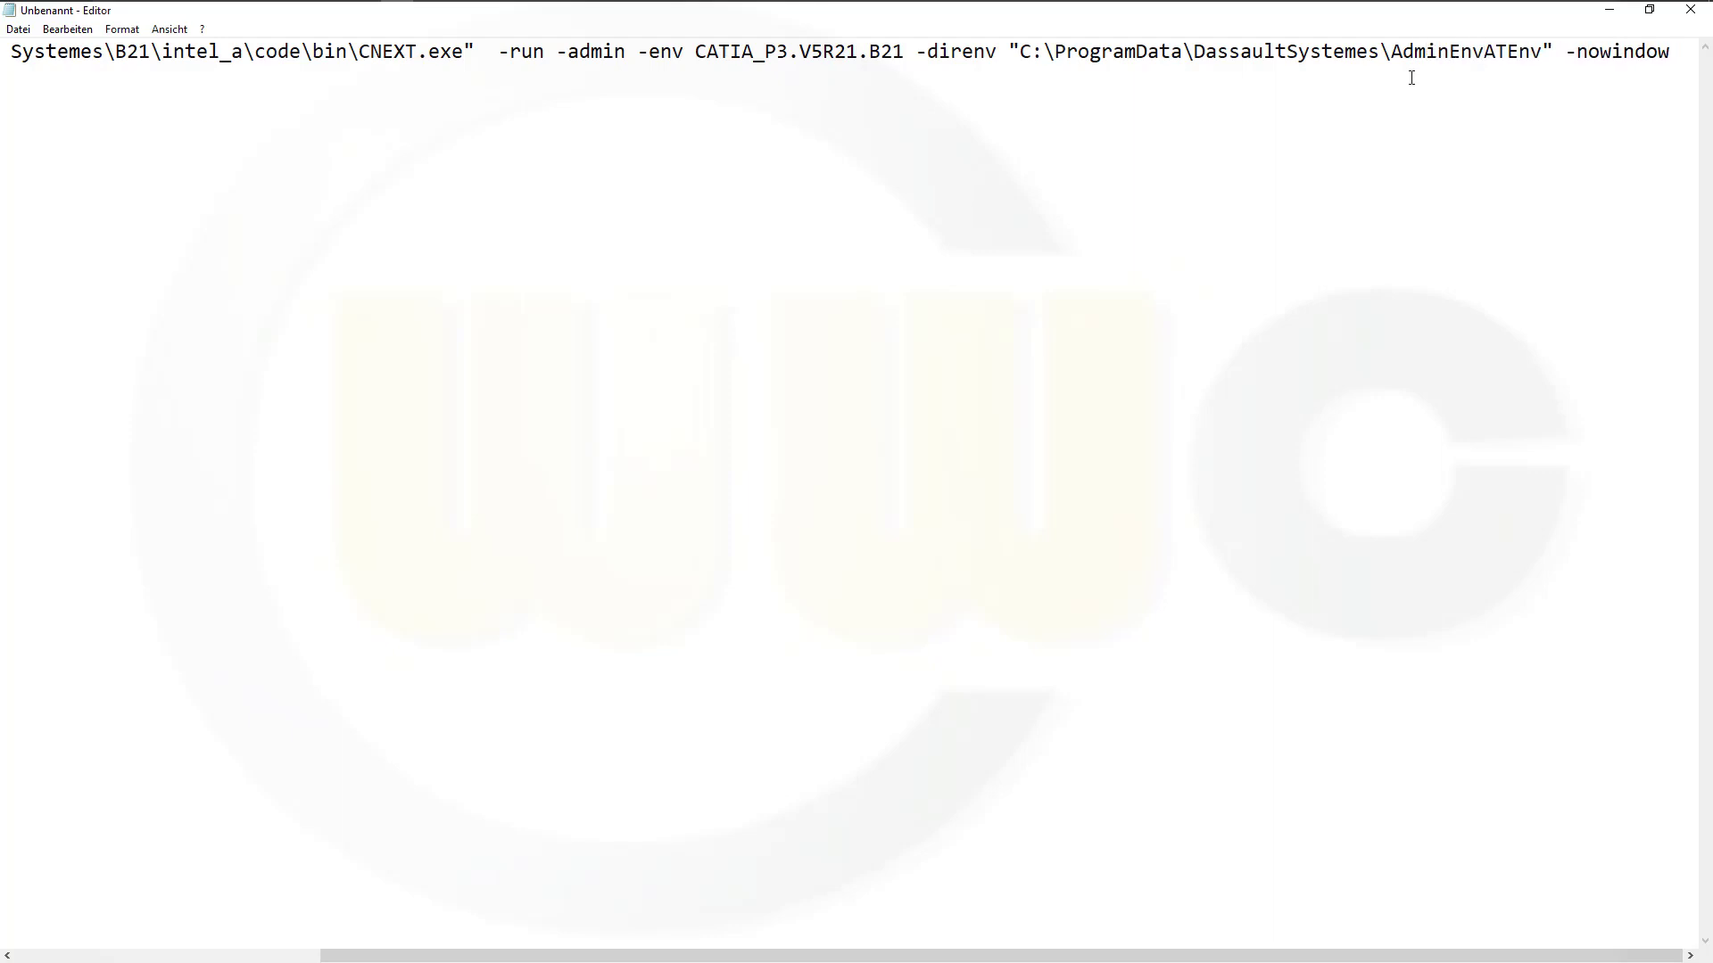
{"action": "key", "text": "Delete"}
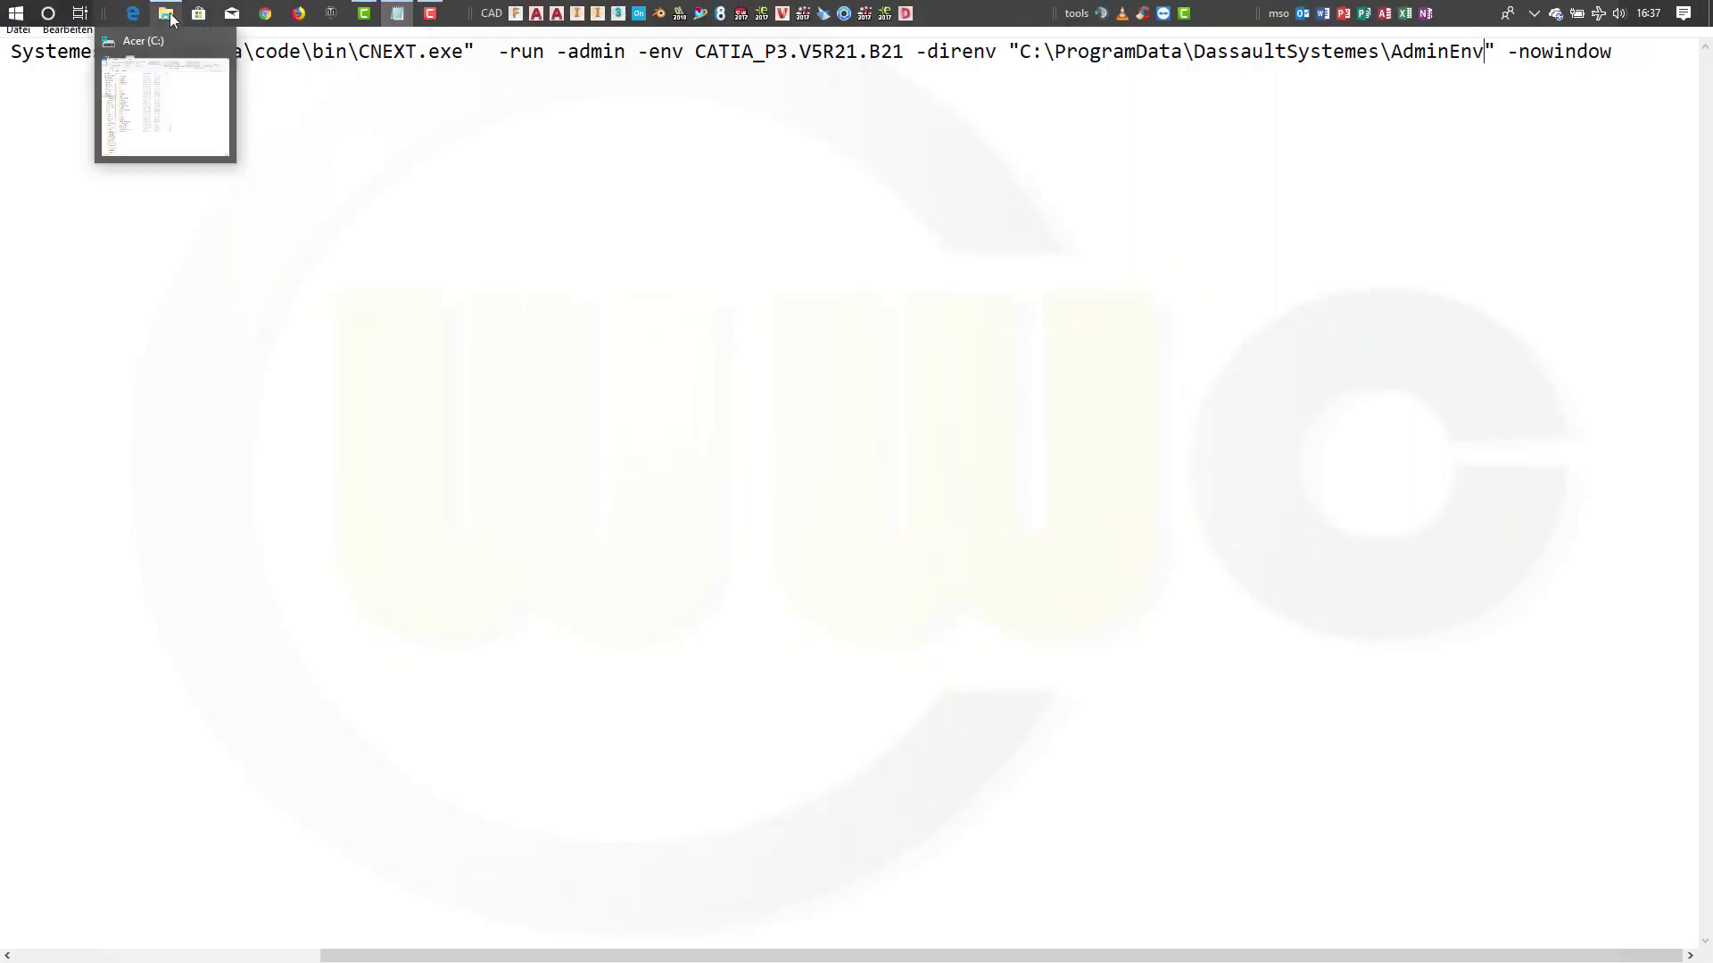
Check the AdminEnv folder name under C:\ProgramData\DassaultSystemes in Explorer.
{"action": "left_click", "coordinate": [172, 17]}
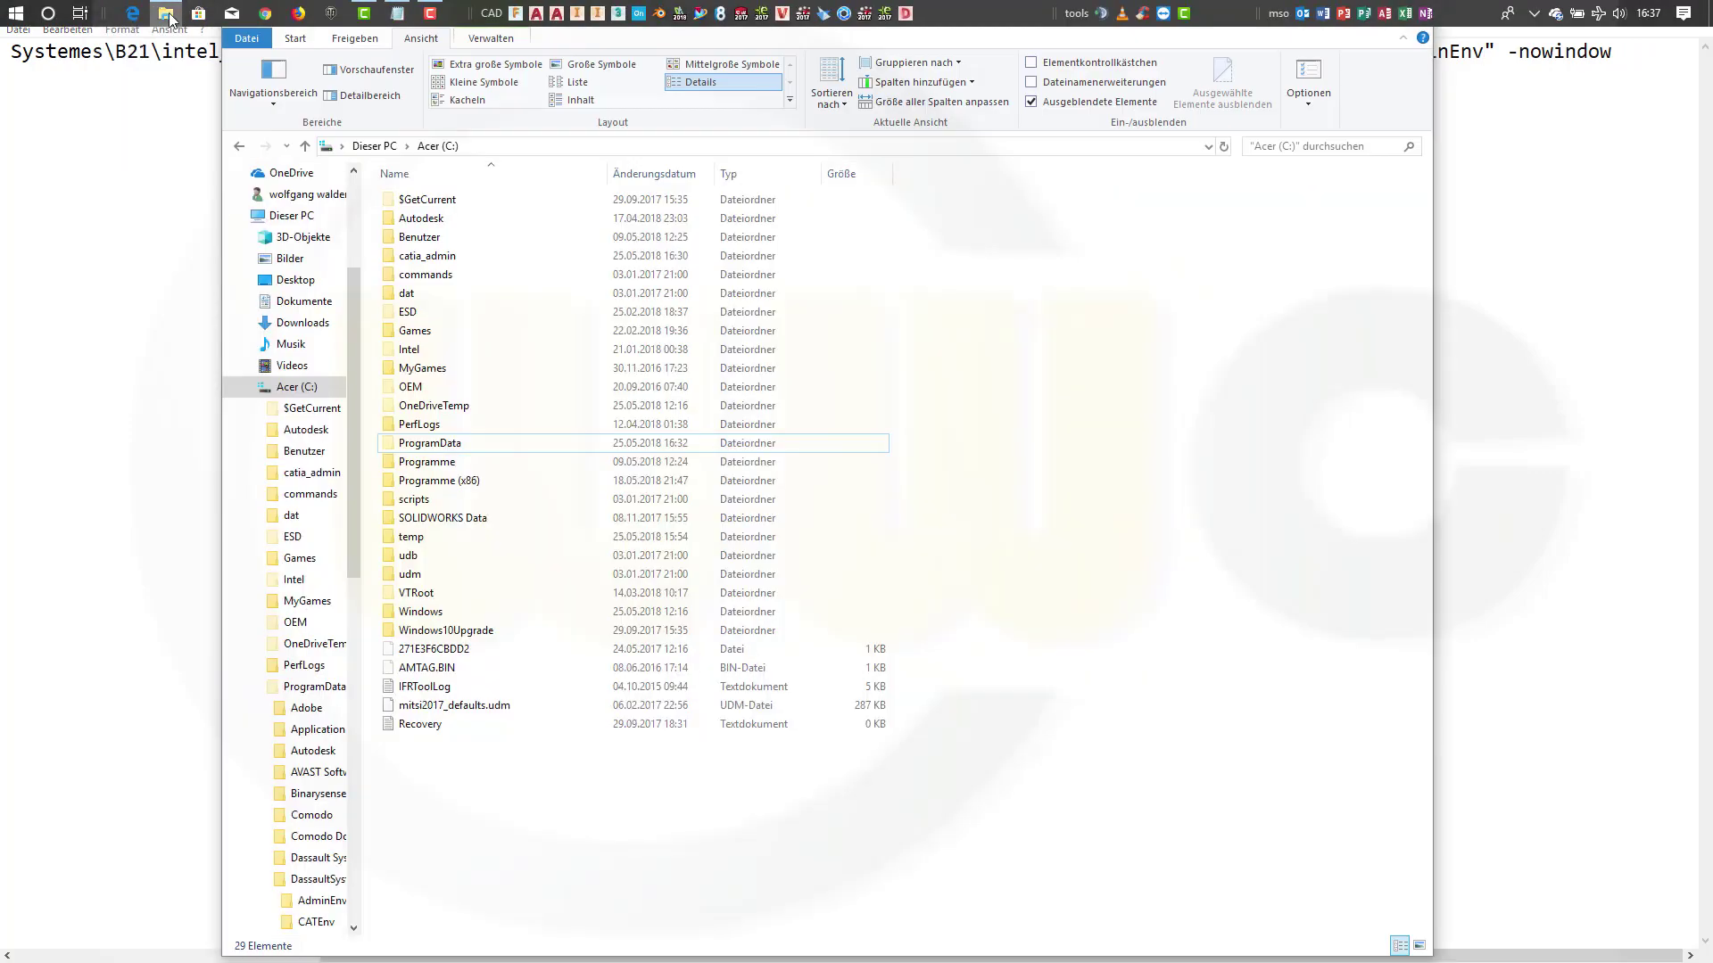
{"action": "double_click", "coordinate": [443, 444]}
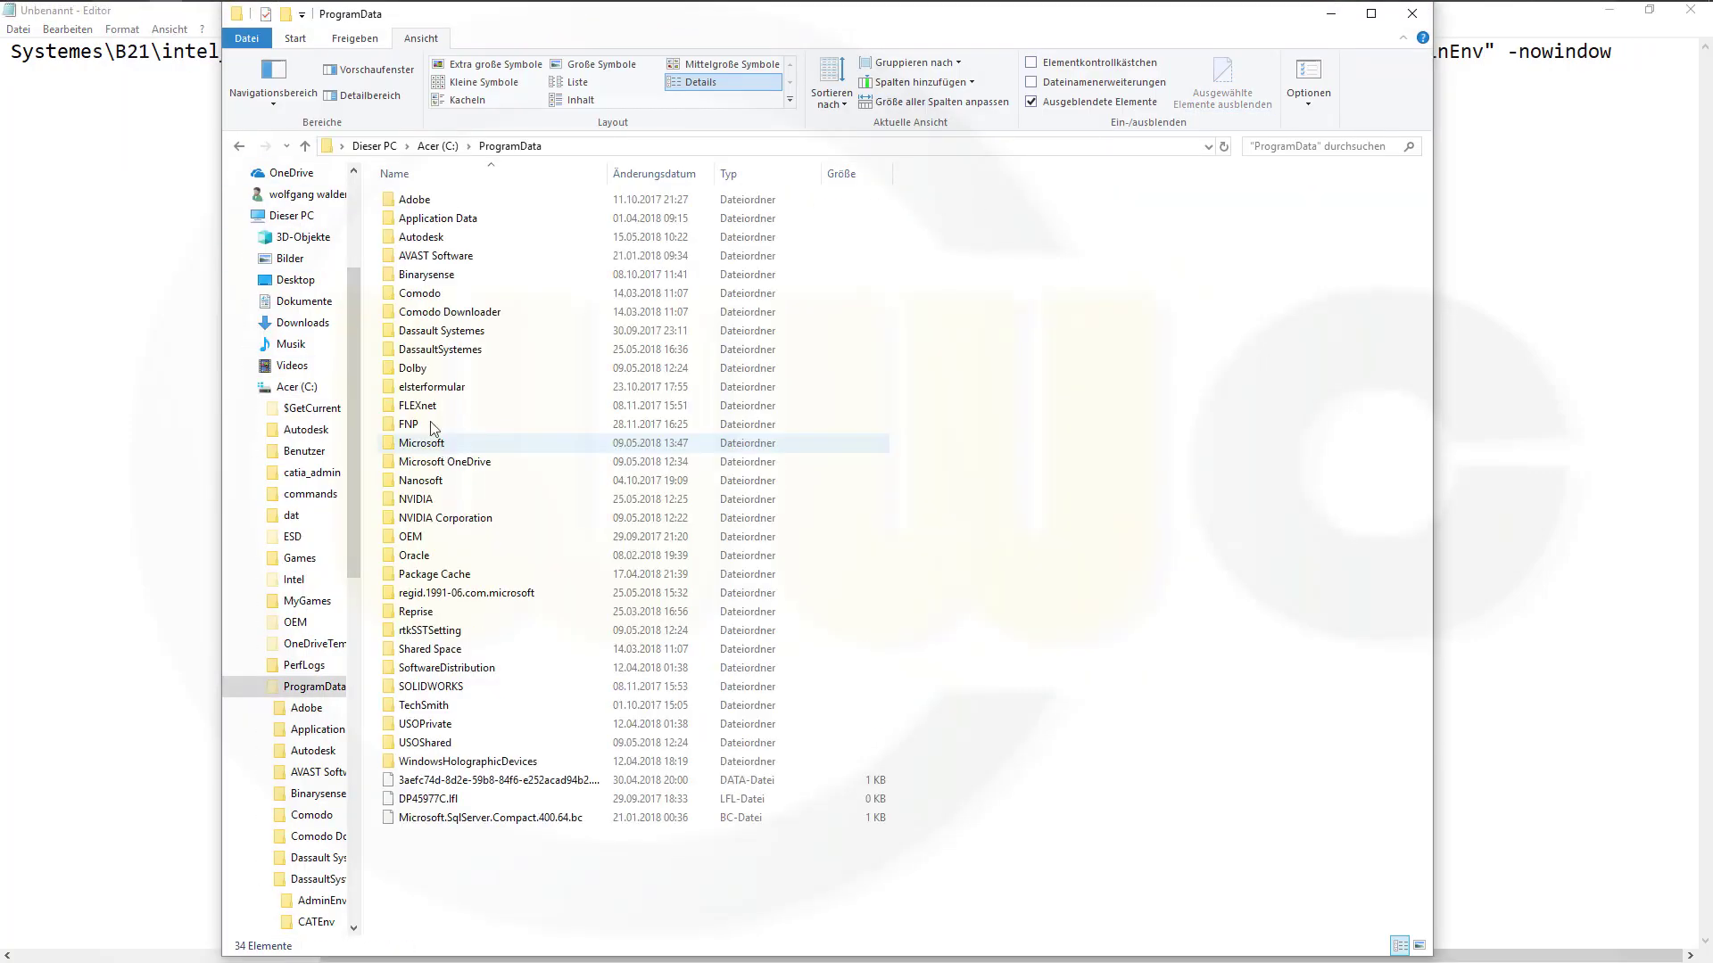
{"action": "double_click", "coordinate": [439, 352]}
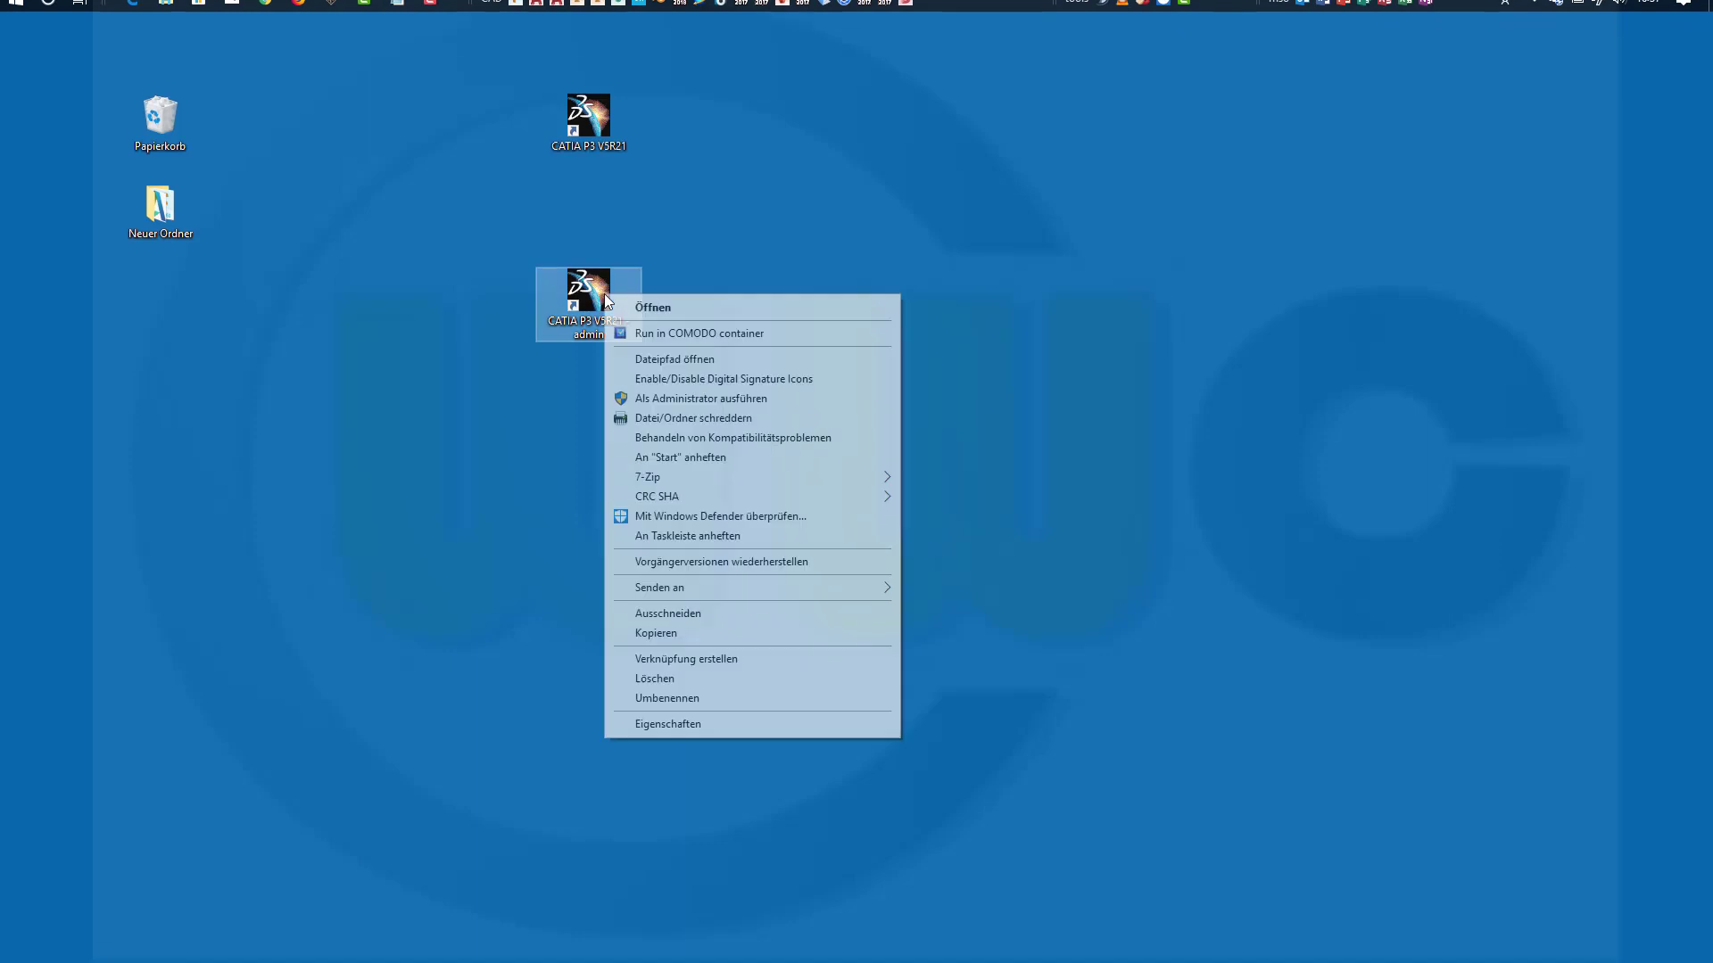
Paste the -direnv AdminEnv command as the target of the 'CATIA P3 V5R21 - admin' shortcut.
{"action": "left_click", "coordinate": [674, 724]}
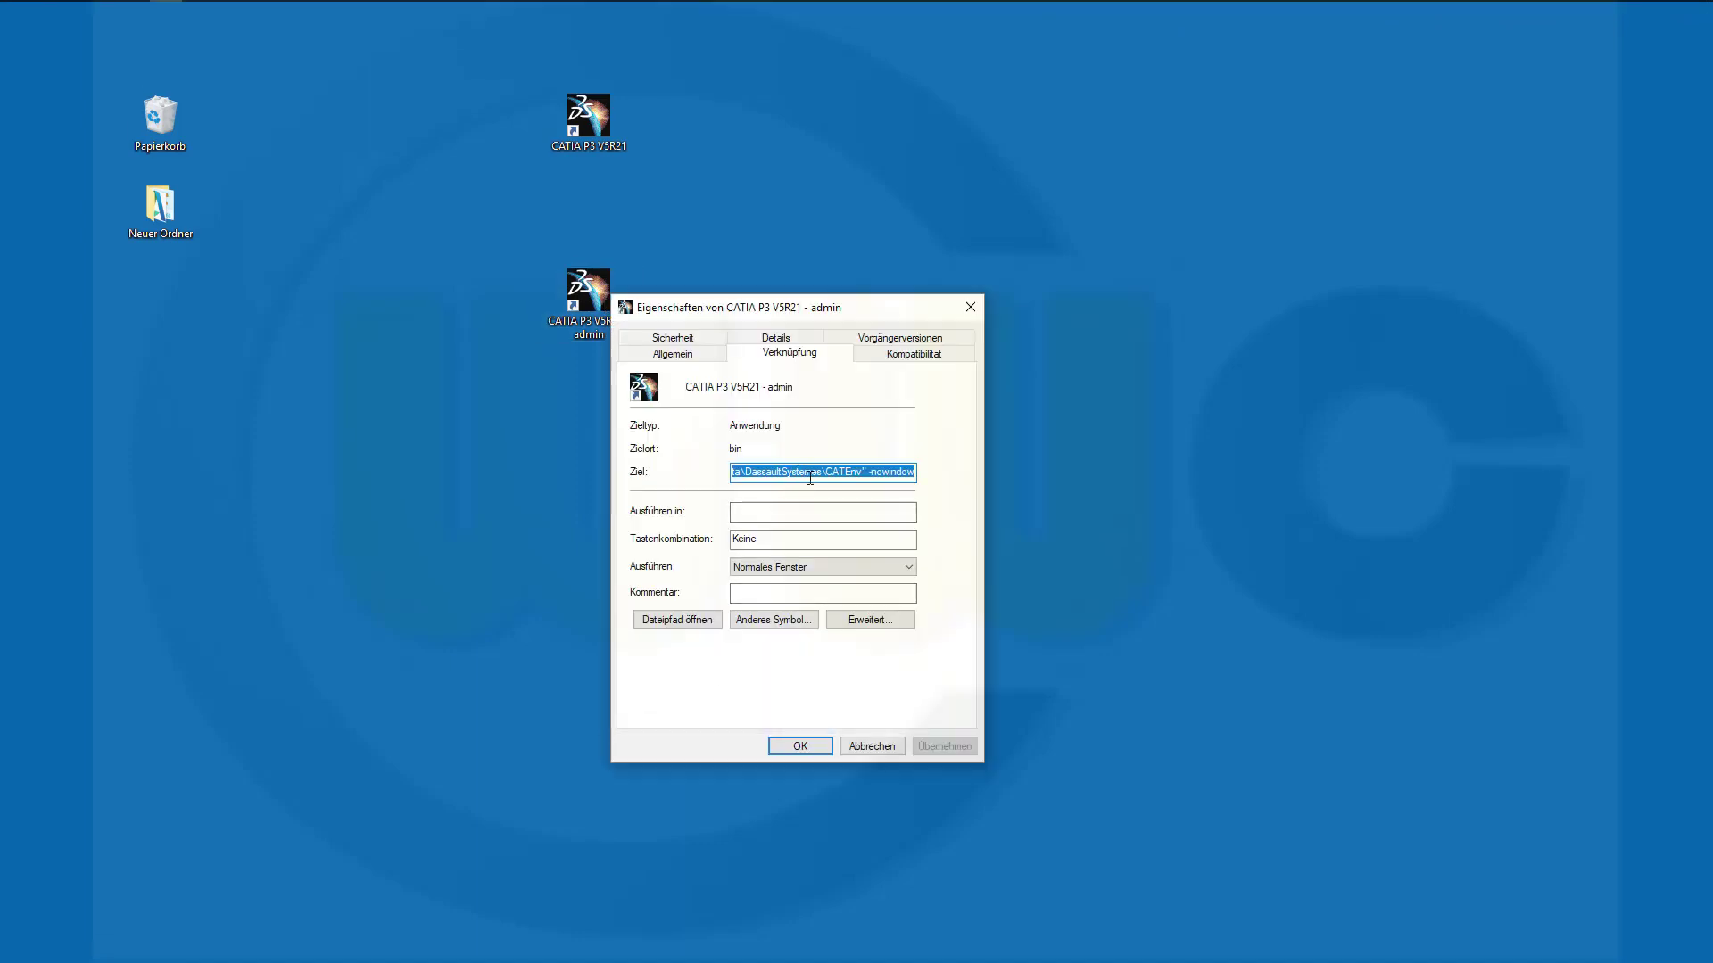
{"action": "key", "text": "ctrl+v"}
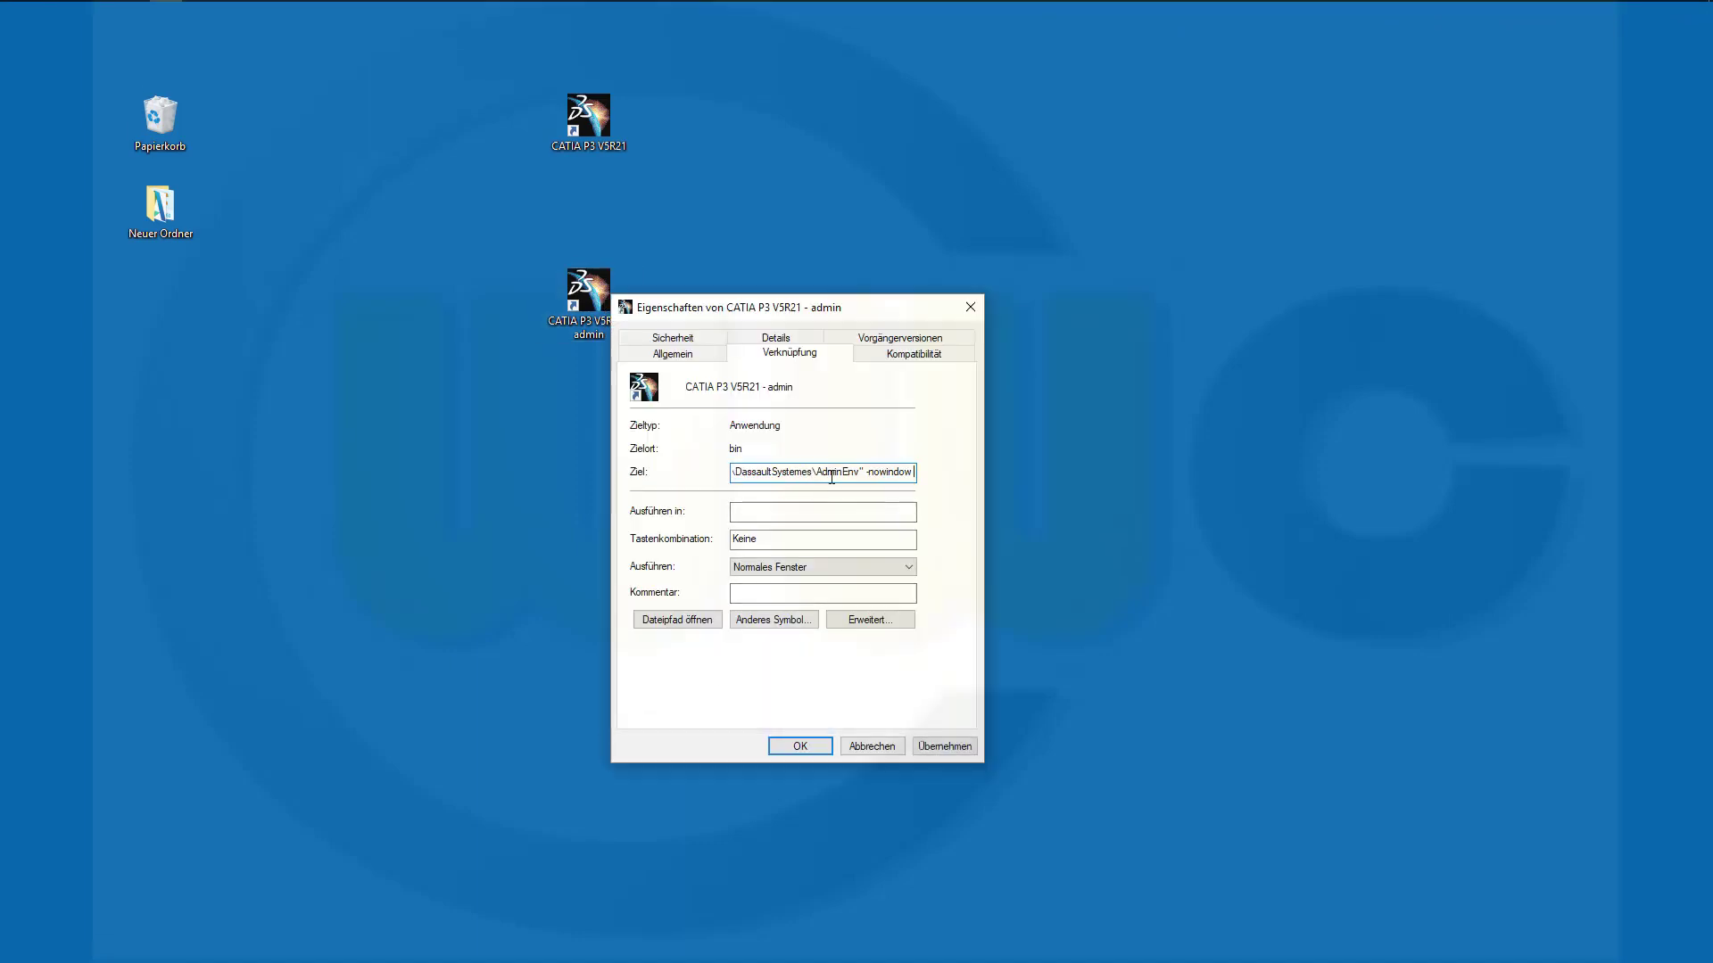
{"action": "left_click", "coordinate": [801, 748]}
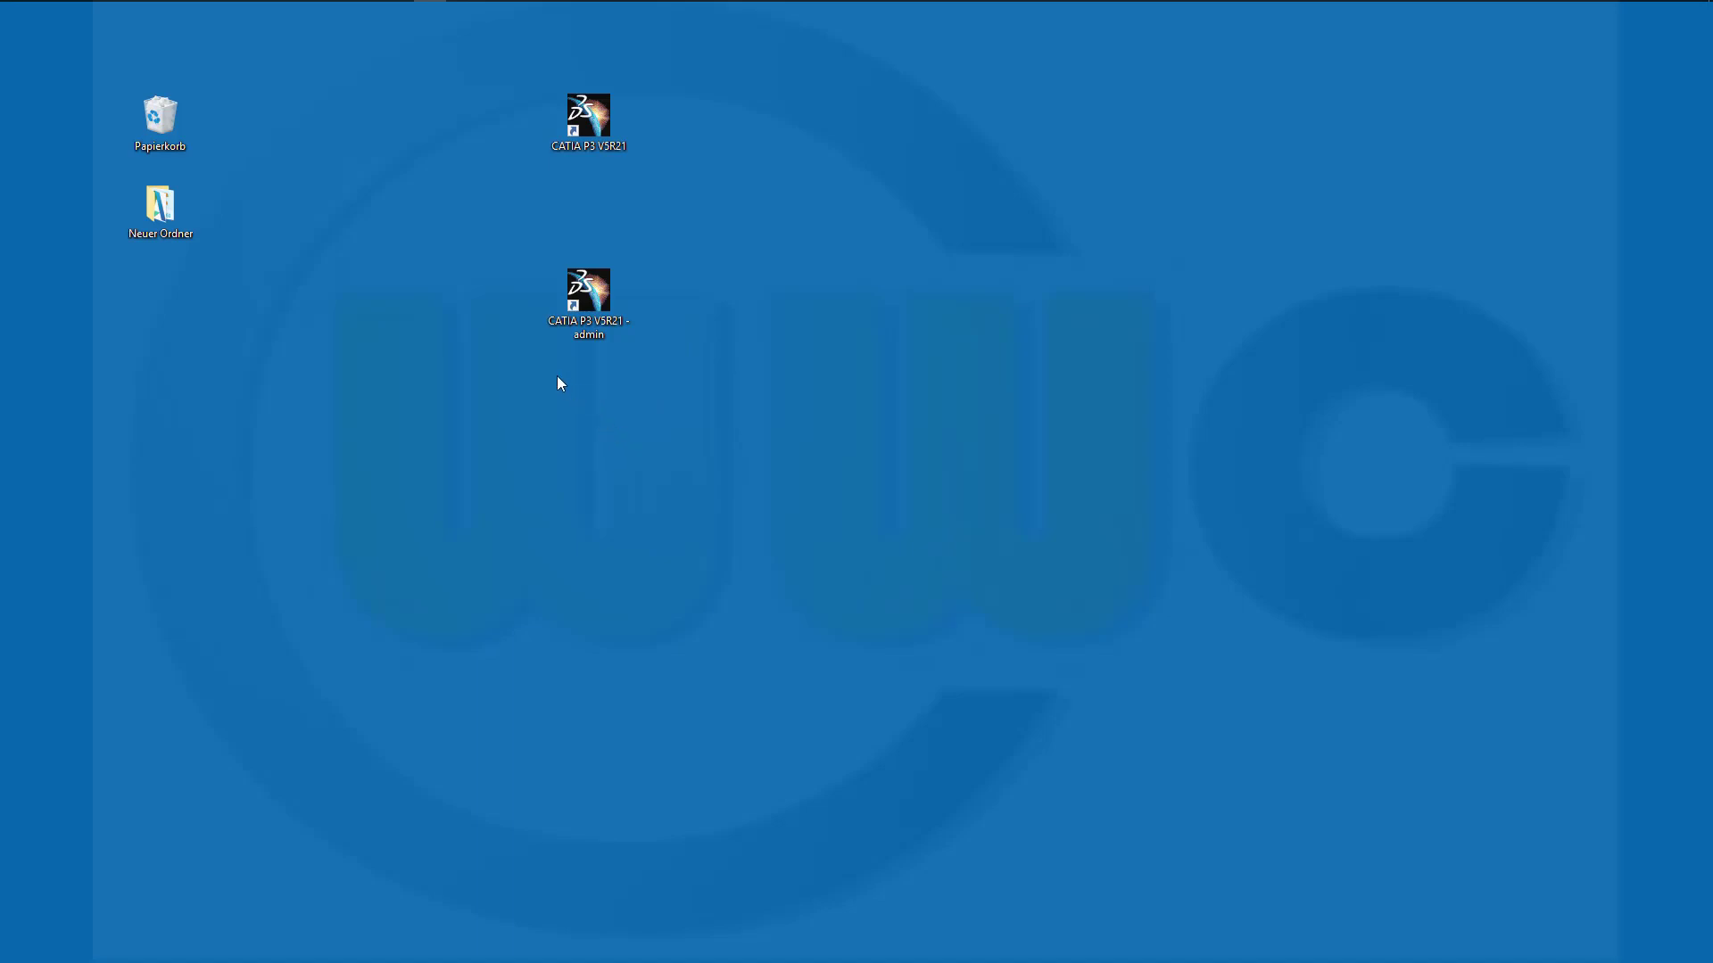
Launch CATIA from the admin shortcut, accept the Administration Mode warning, and close Product1.
{"action": "double_click", "coordinate": [593, 298]}
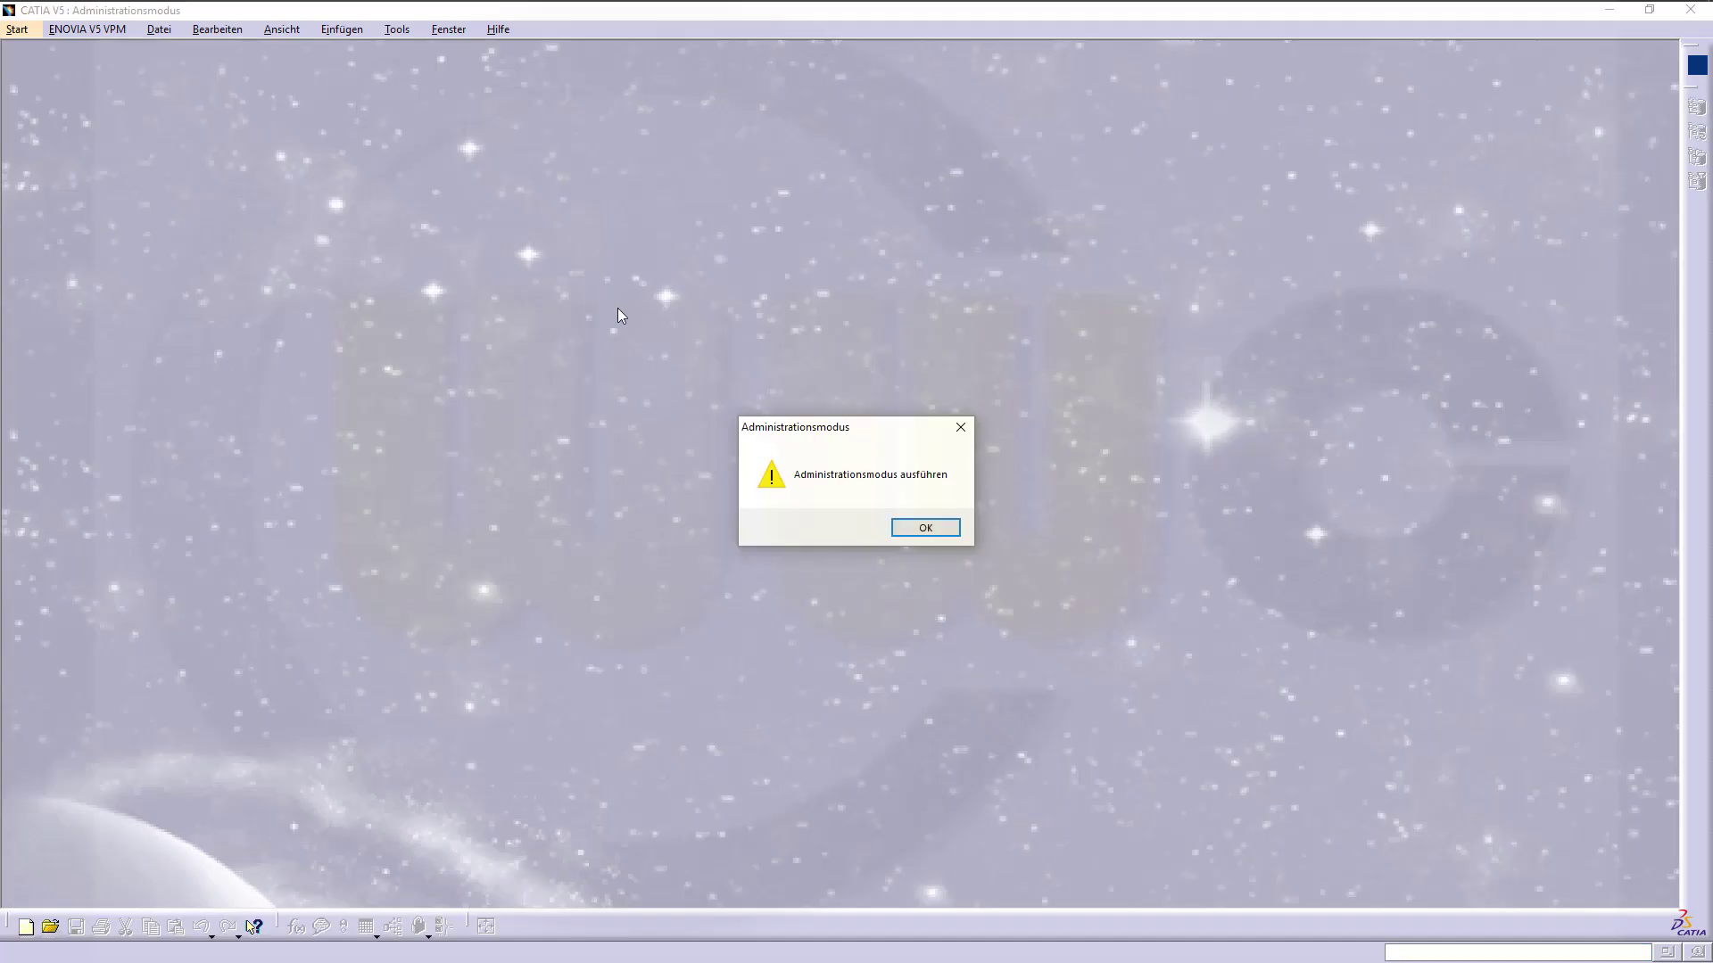
{"action": "left_click", "coordinate": [919, 530]}
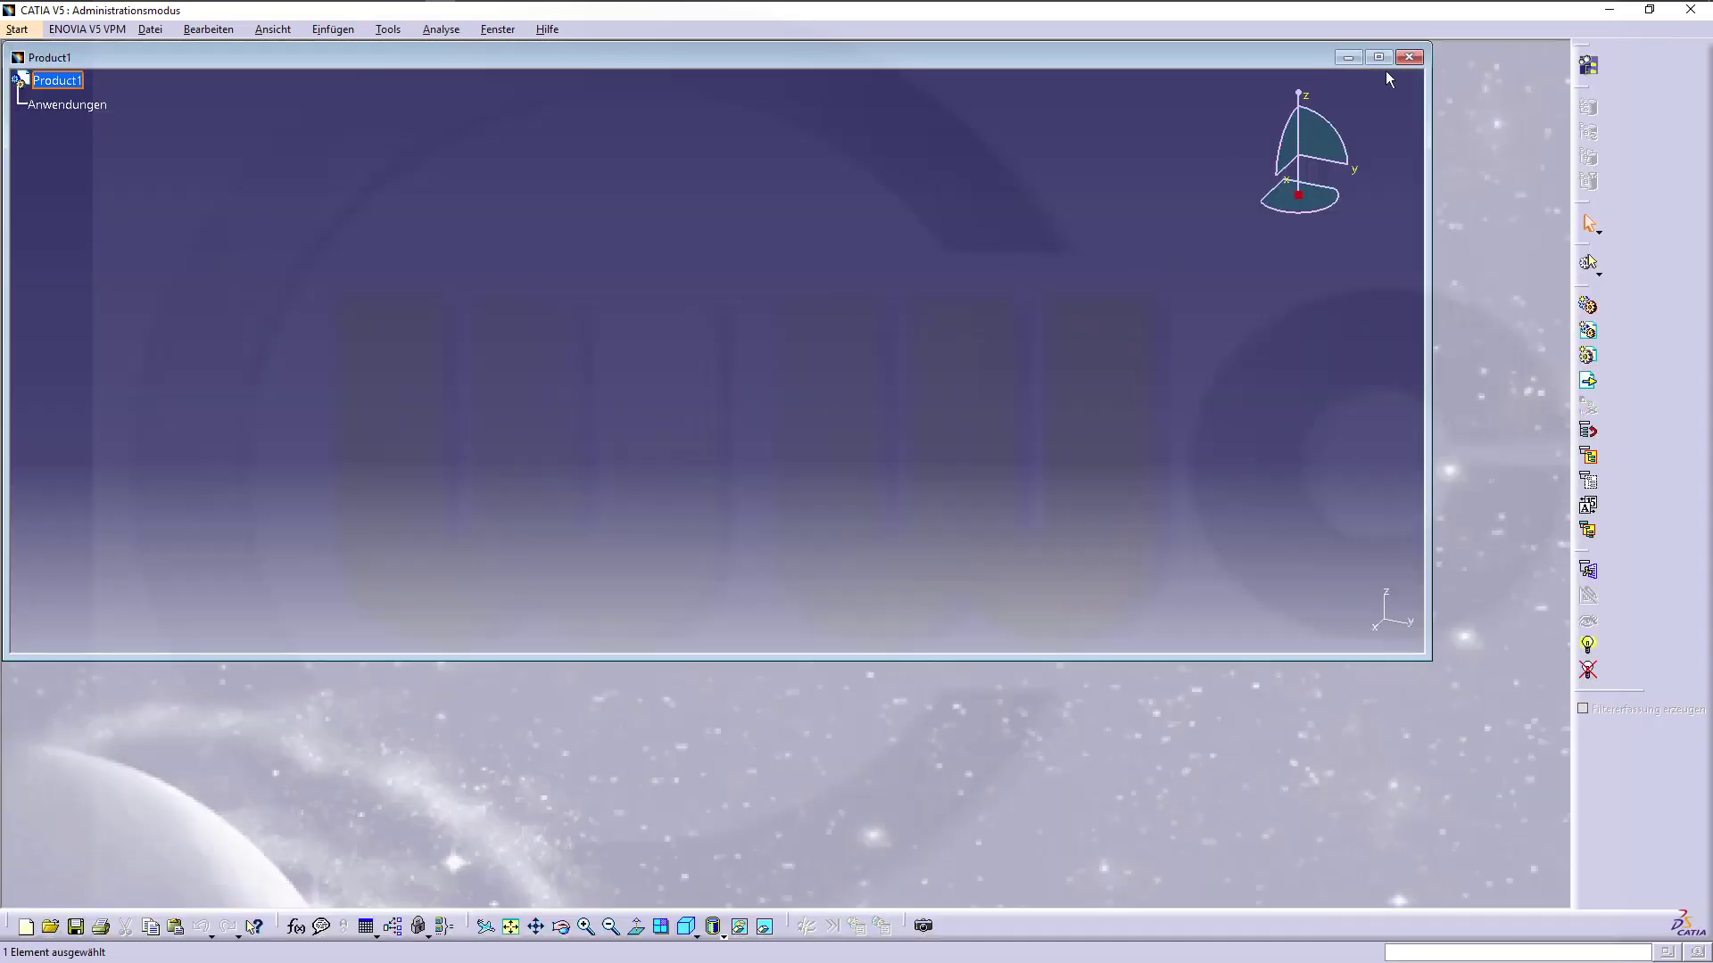
{"action": "left_click", "coordinate": [1407, 58]}
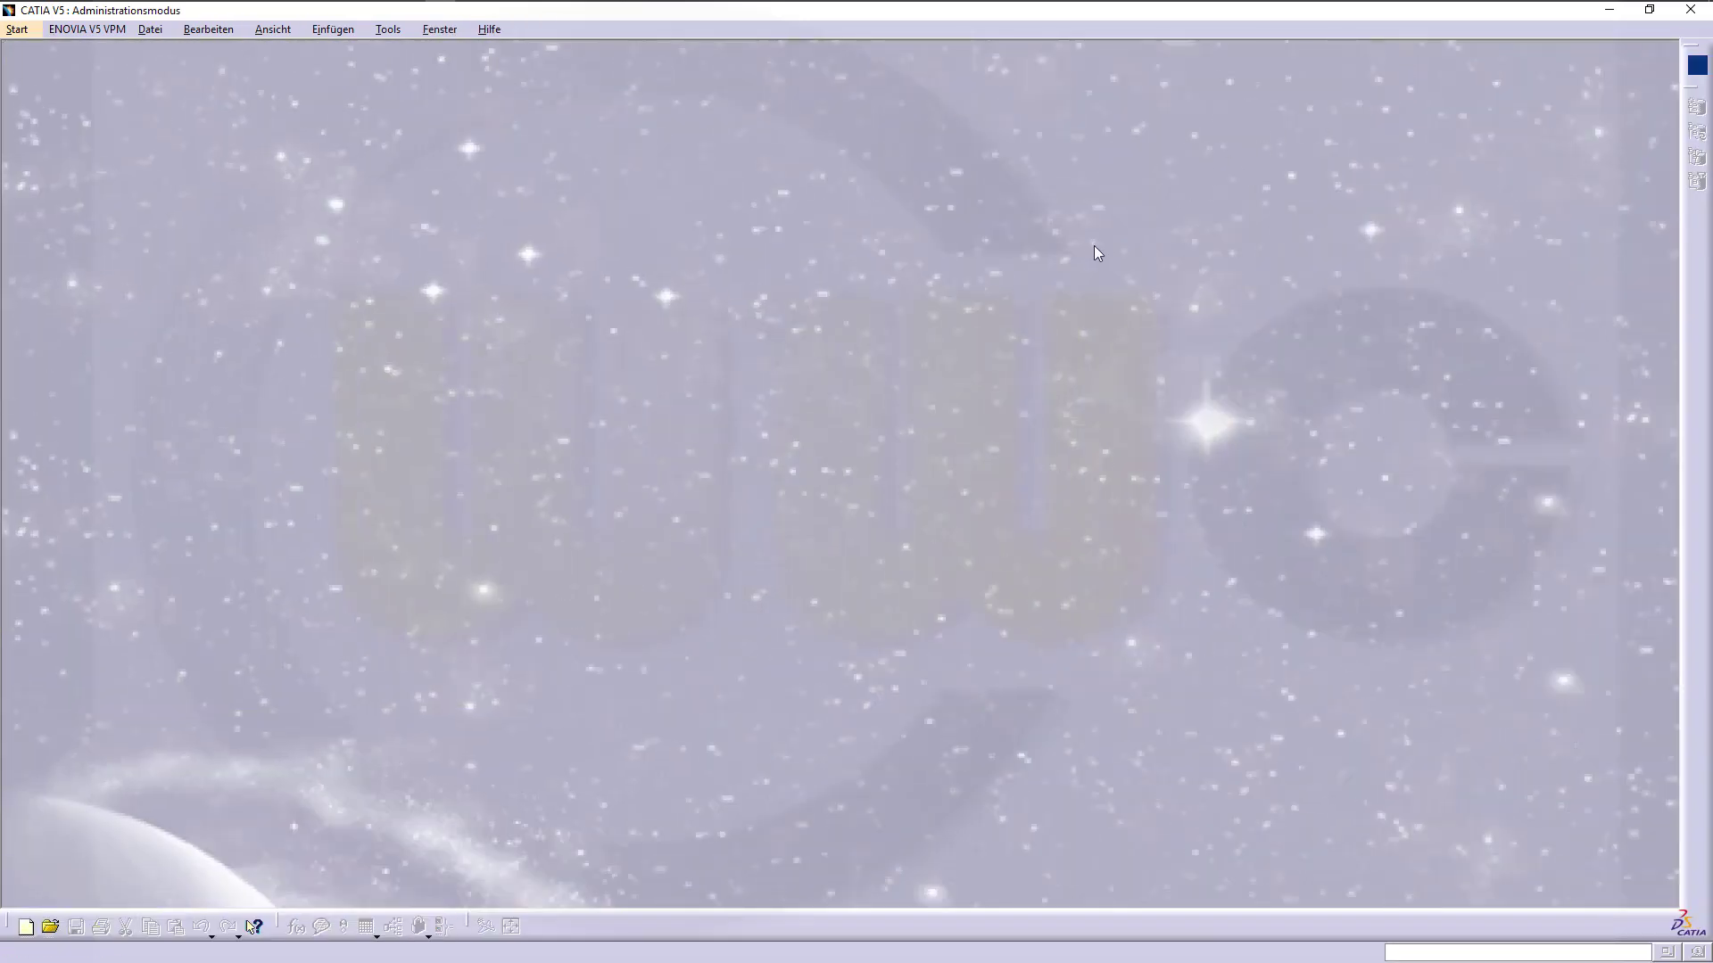